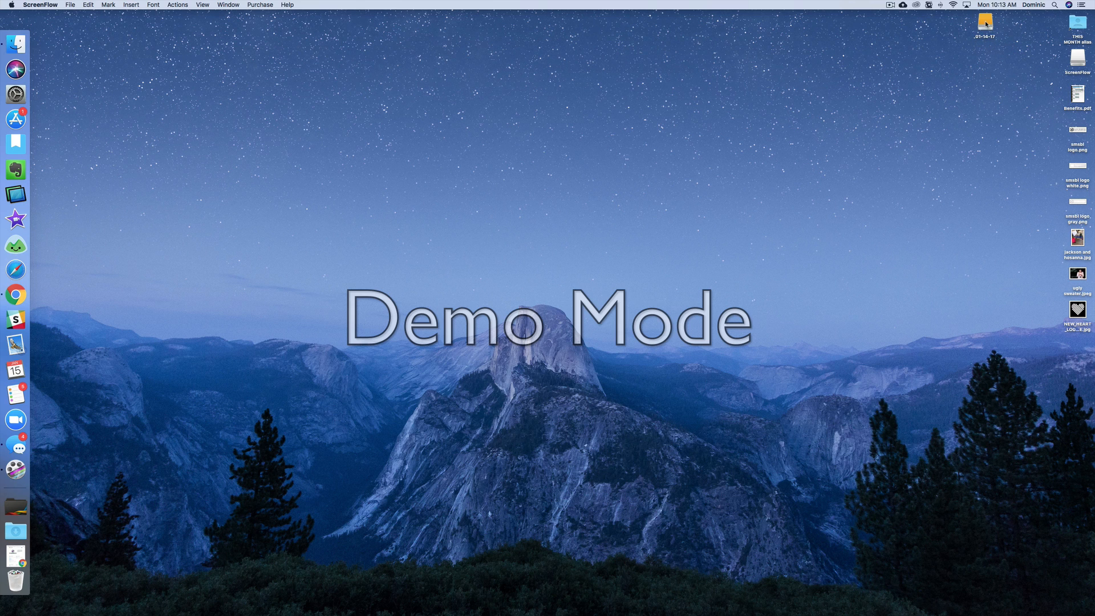
Copy Region-2.wav from the Track6 and Track7 folders of DEFAULT.tmRecord on the 01-14-17 drive to the desktop, keeping both files.
{"action": "double_click", "coordinate": [986, 24]}
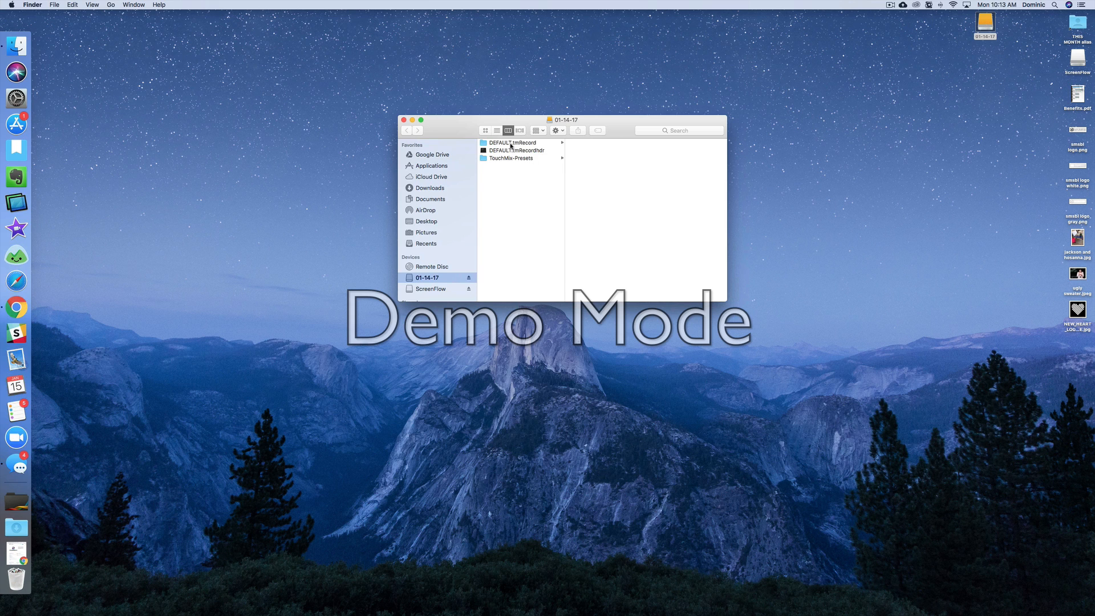
{"action": "left_click", "coordinate": [510, 143]}
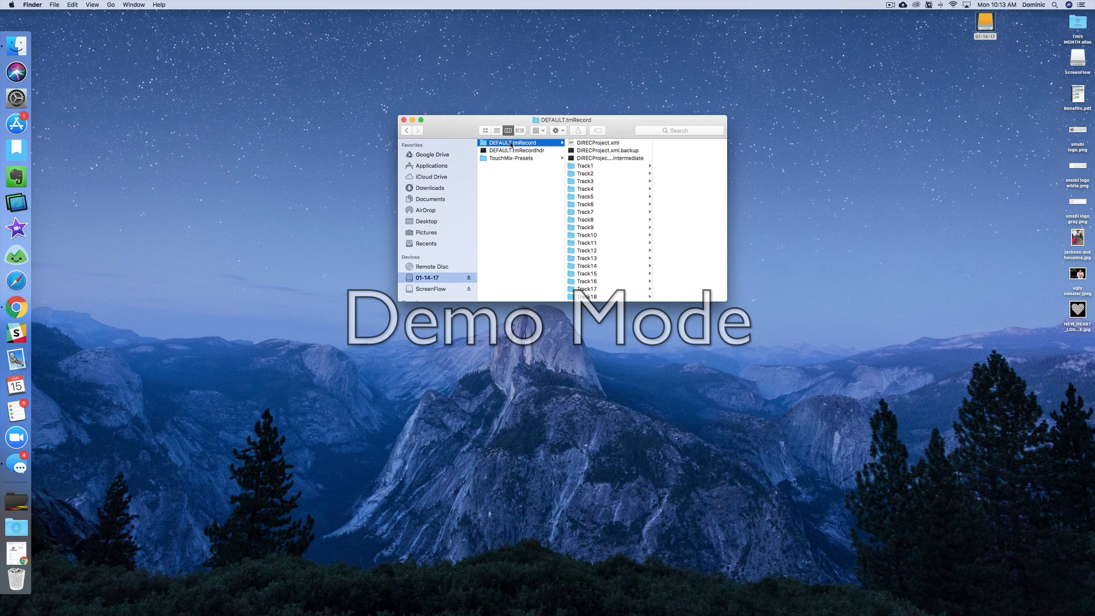
{"action": "left_click", "coordinate": [595, 206]}
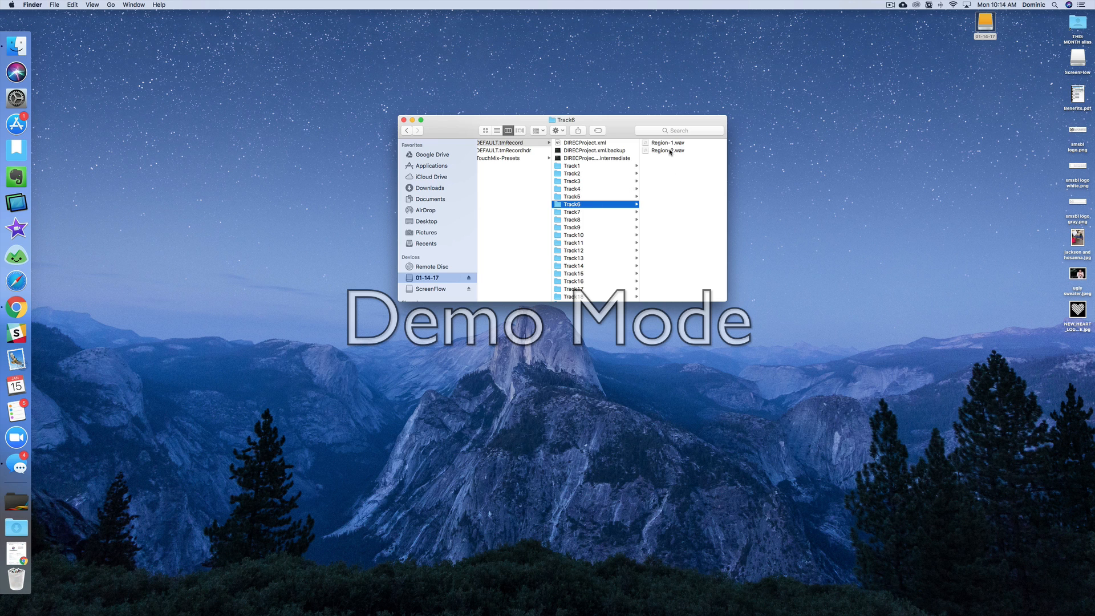
{"action": "left_click_drag", "start_coordinate": [671, 152], "coordinate": [1027, 114]}
{"action": "left_click", "coordinate": [578, 213]}
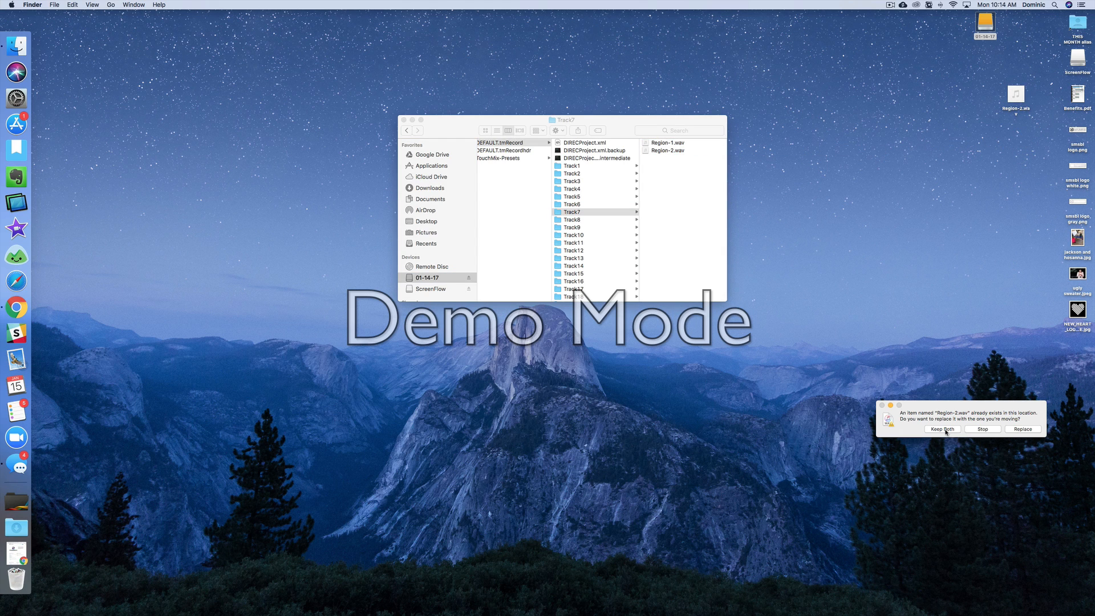
{"action": "left_click", "coordinate": [943, 428]}
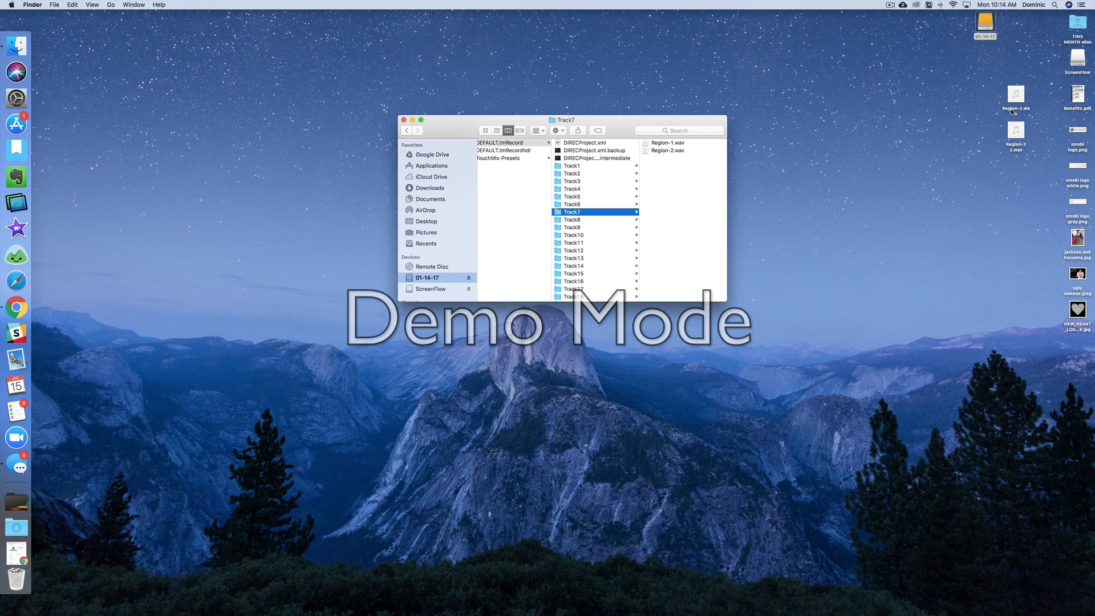
Rename the Track6 copy and the Track7 copy on the desktop, each with its speaker's first name followed by "mic".
{"action": "left_click", "coordinate": [1016, 95]}
{"action": "left_click", "coordinate": [1017, 115]}
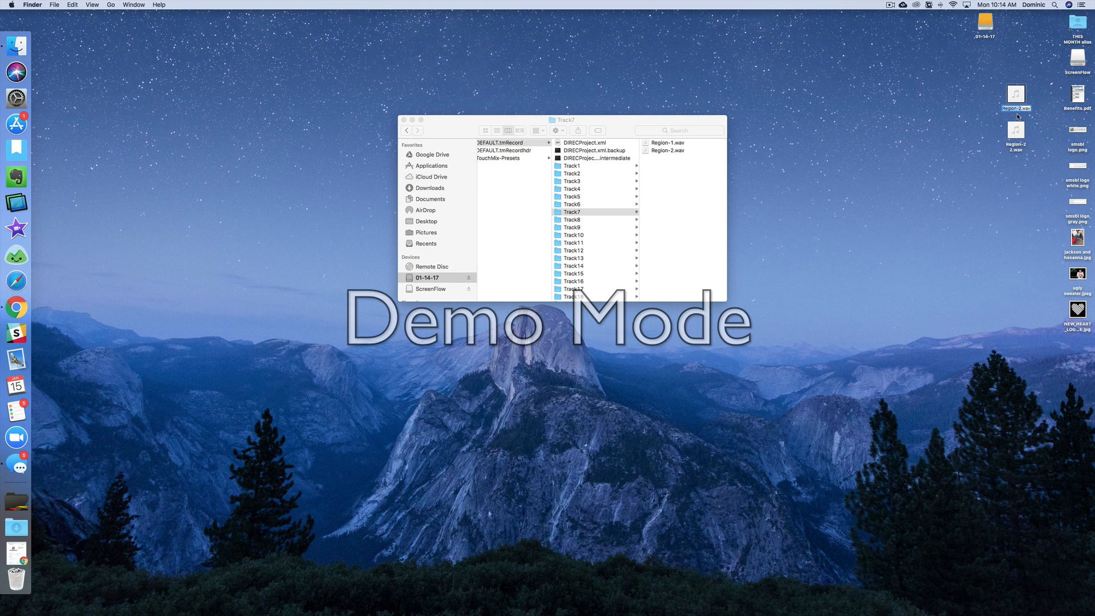
{"action": "type", "text": "doms mic"}
{"action": "key", "text": "Return"}
{"action": "left_click", "coordinate": [1019, 147]}
{"action": "key", "text": "Return"}
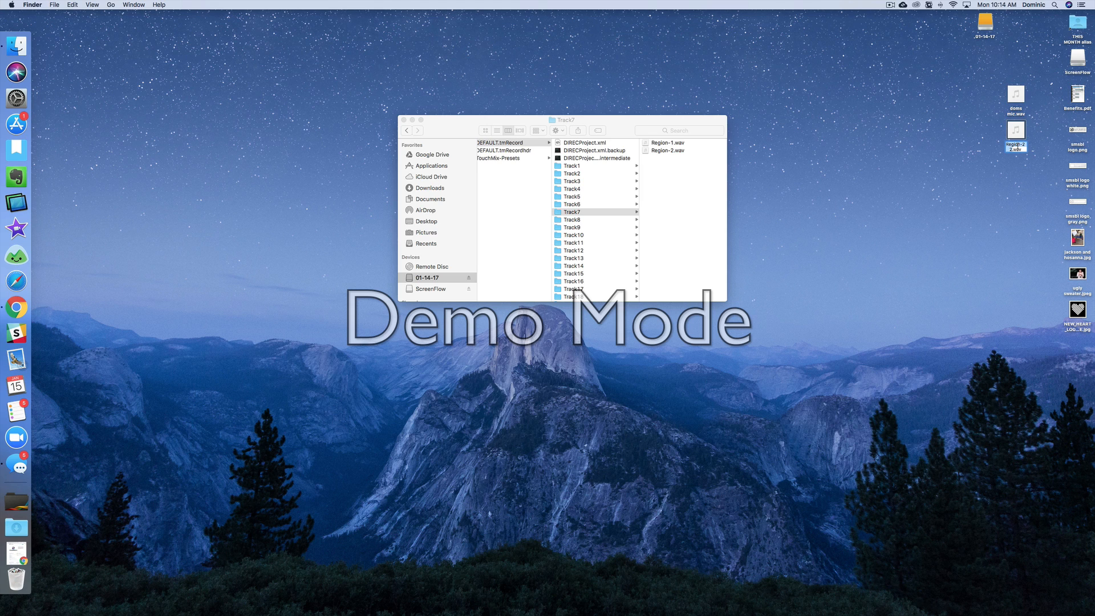
{"action": "type", "text": "ambers mic"}
{"action": "key", "text": "Return"}
Move both renamed recordings below the 01-14-17 drive on the desktop and close the drive's folder window.
{"action": "left_click", "coordinate": [1018, 112], "text": "super"}
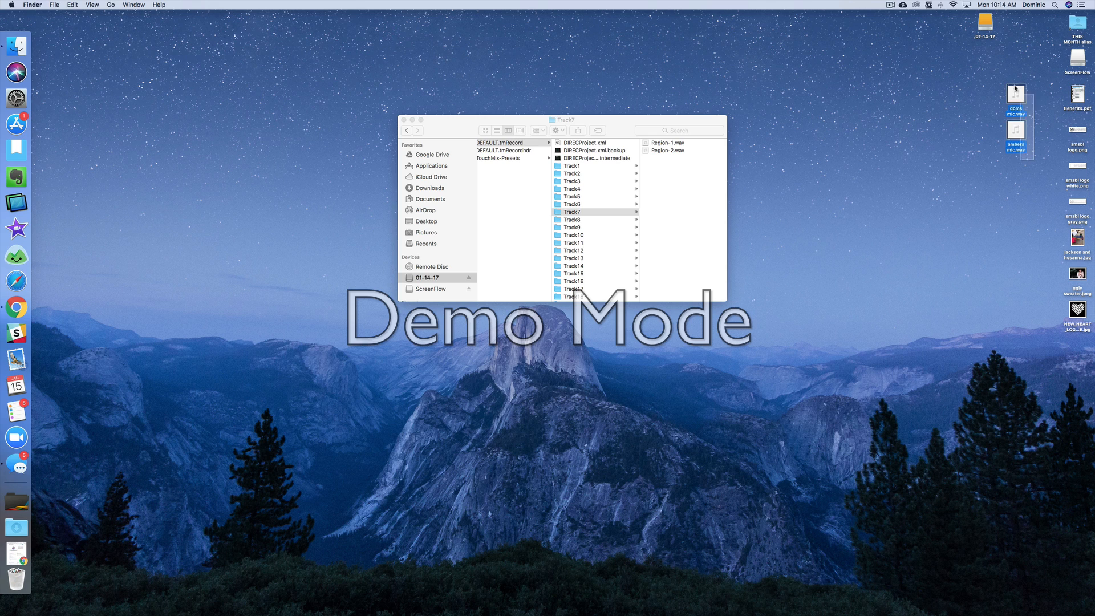
{"action": "left_click_drag", "start_coordinate": [1033, 113], "coordinate": [1006, 136]}
{"action": "left_click", "coordinate": [979, 235]}
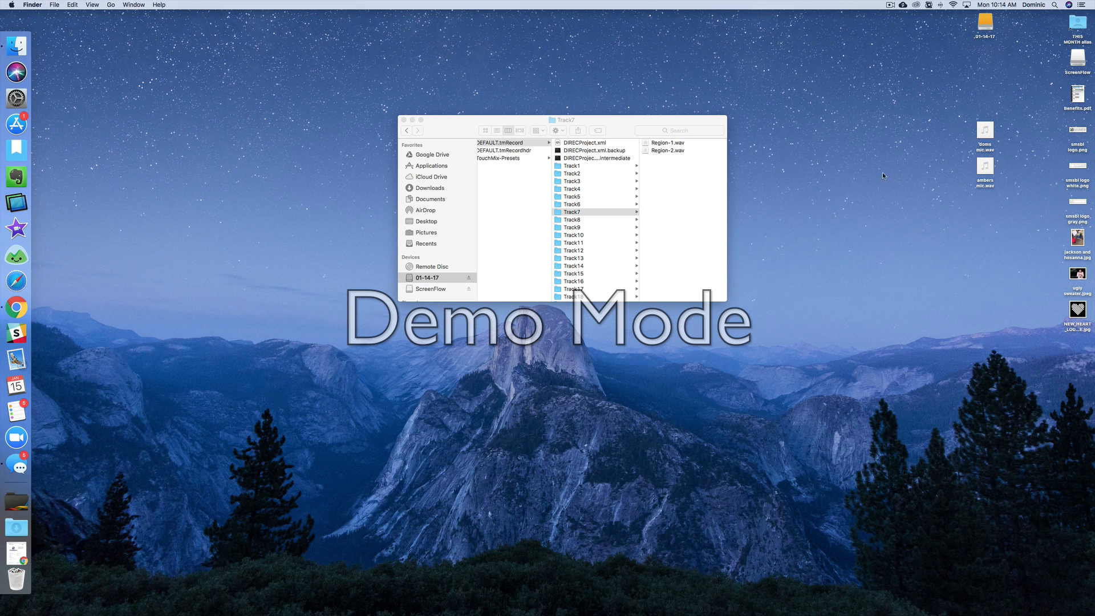
{"action": "left_click", "coordinate": [403, 120]}
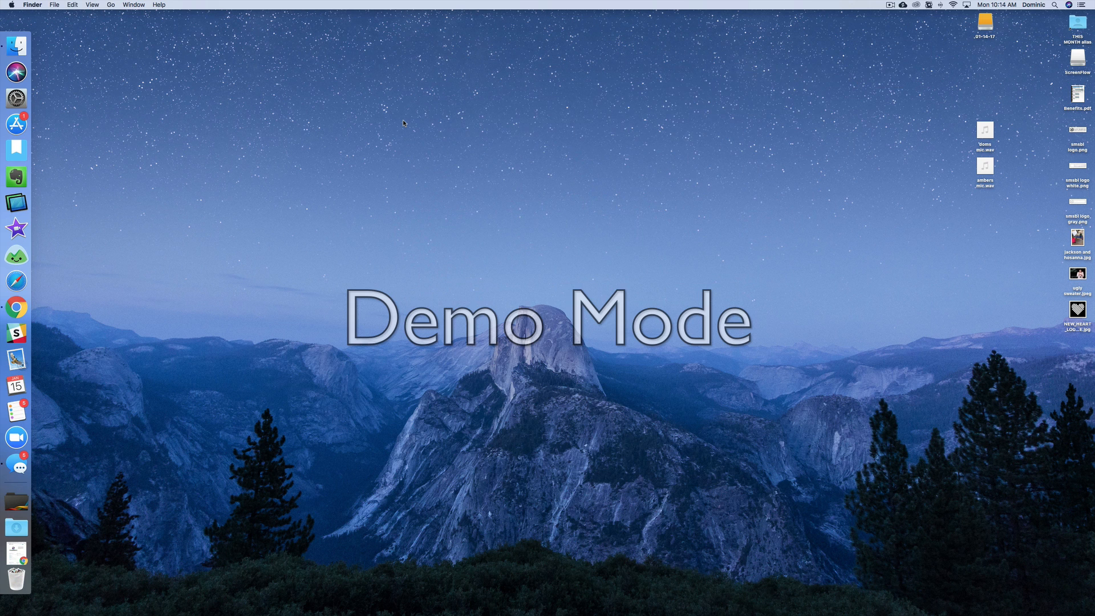
Launch Audacity and dismiss the system alert.
{"action": "key", "text": "super+space"}
{"action": "type", "text": "aud"}
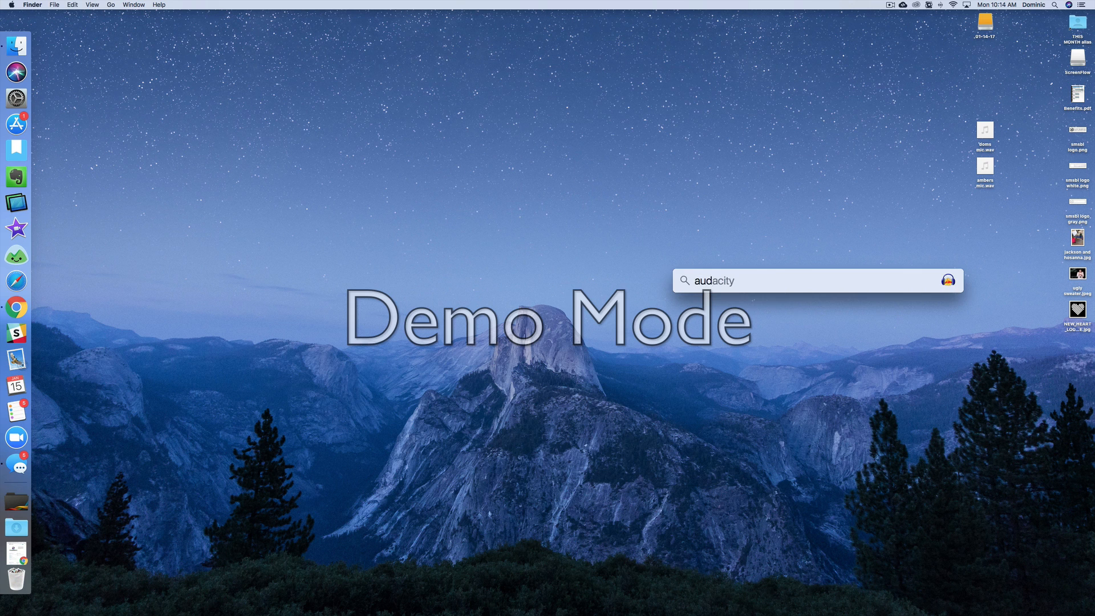
{"action": "key", "text": "Return"}
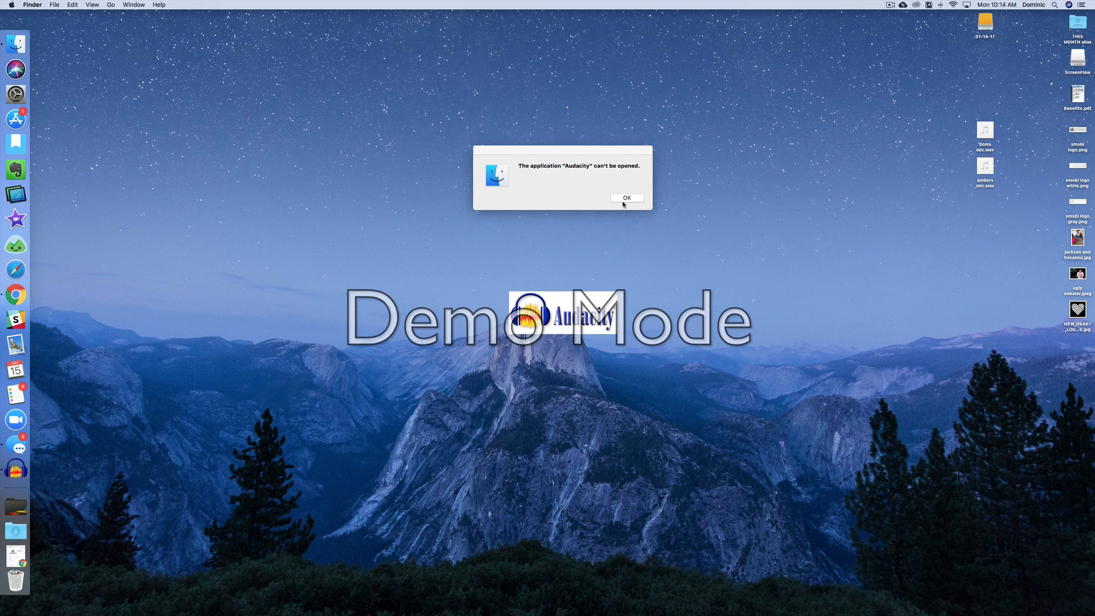
{"action": "left_click", "coordinate": [623, 201]}
{"action": "left_click", "coordinate": [636, 209]}
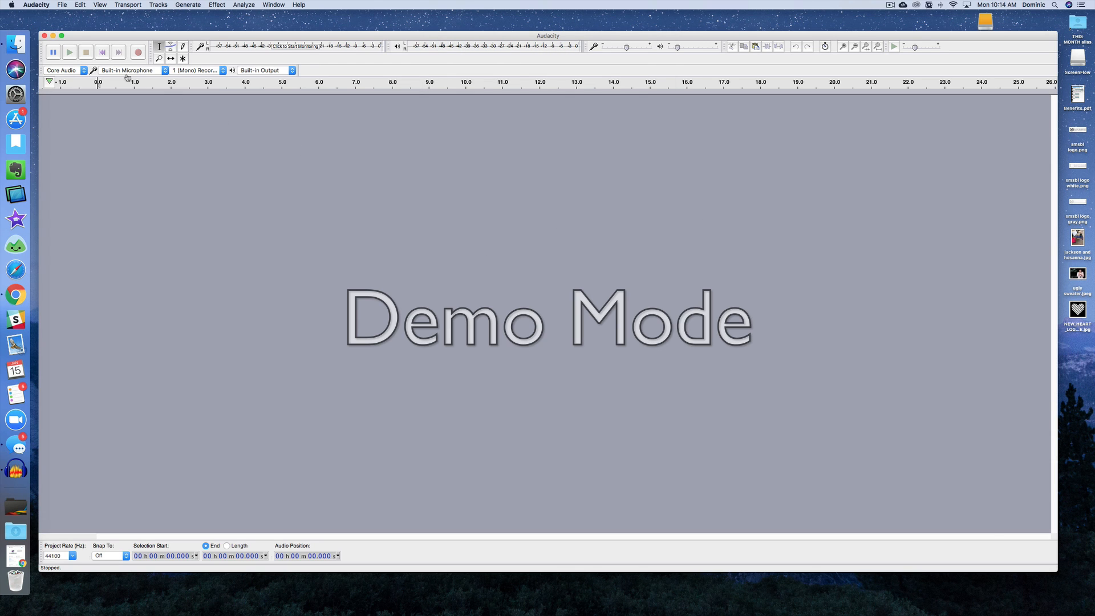
Import both microphone WAV files from the desktop as audio, reading each directly from the original.
{"action": "left_click", "coordinate": [64, 6]}
{"action": "mouse_move", "coordinate": [142, 103]}
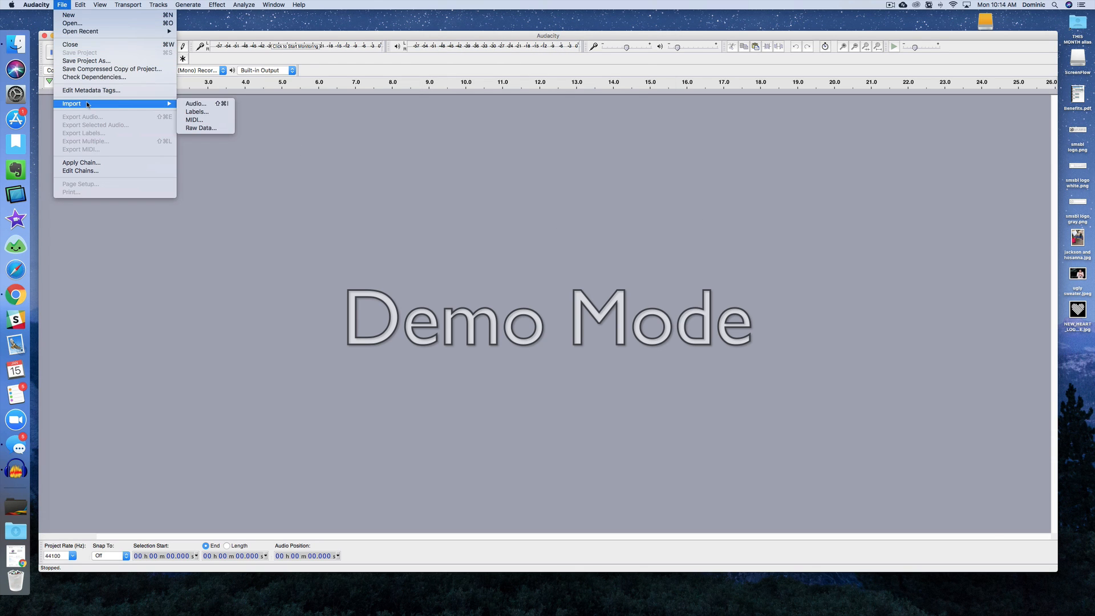
{"action": "left_click", "coordinate": [204, 107]}
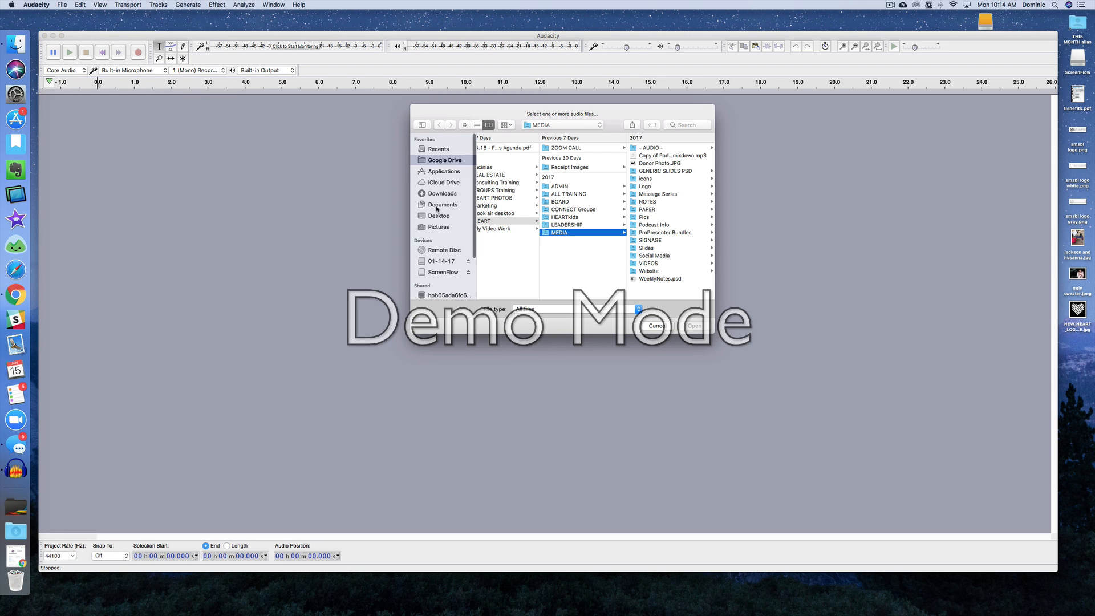
{"action": "left_click", "coordinate": [442, 217]}
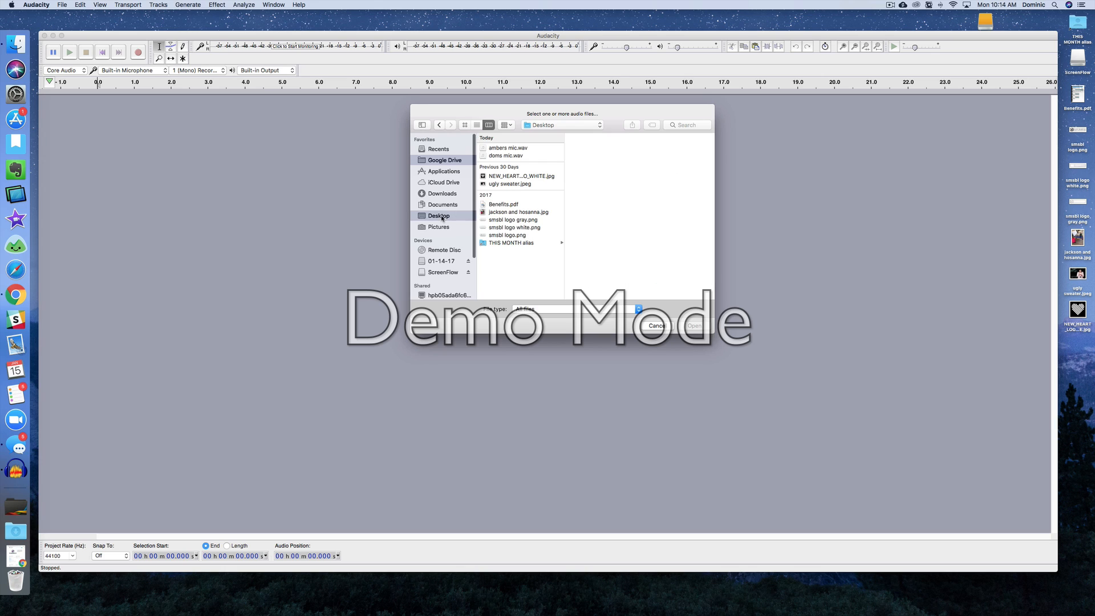
{"action": "left_click", "coordinate": [504, 156]}
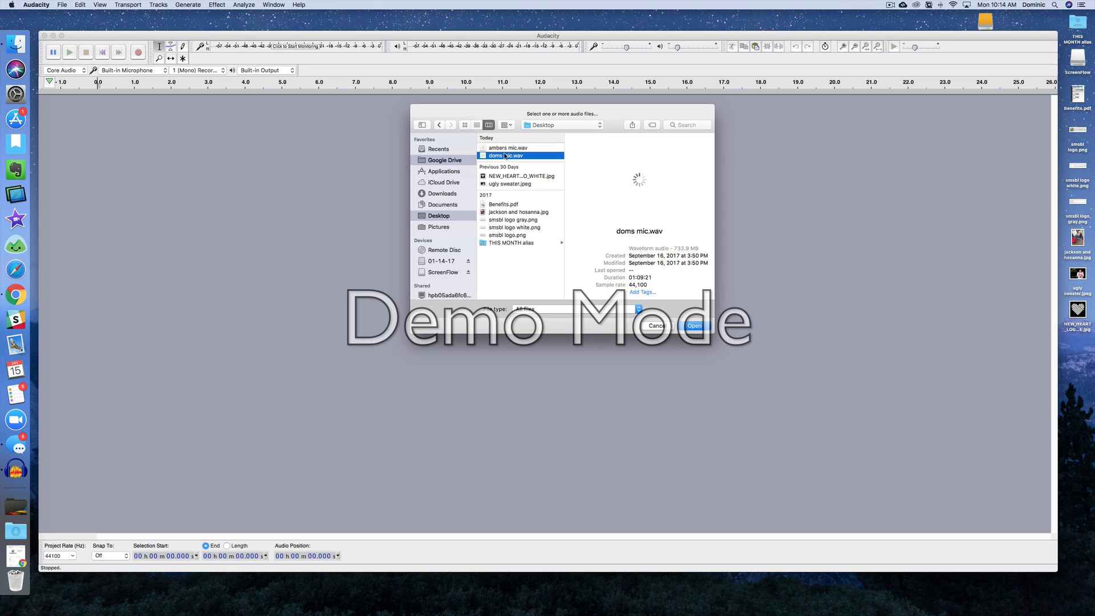
{"action": "left_click", "coordinate": [508, 148], "text": "shift"}
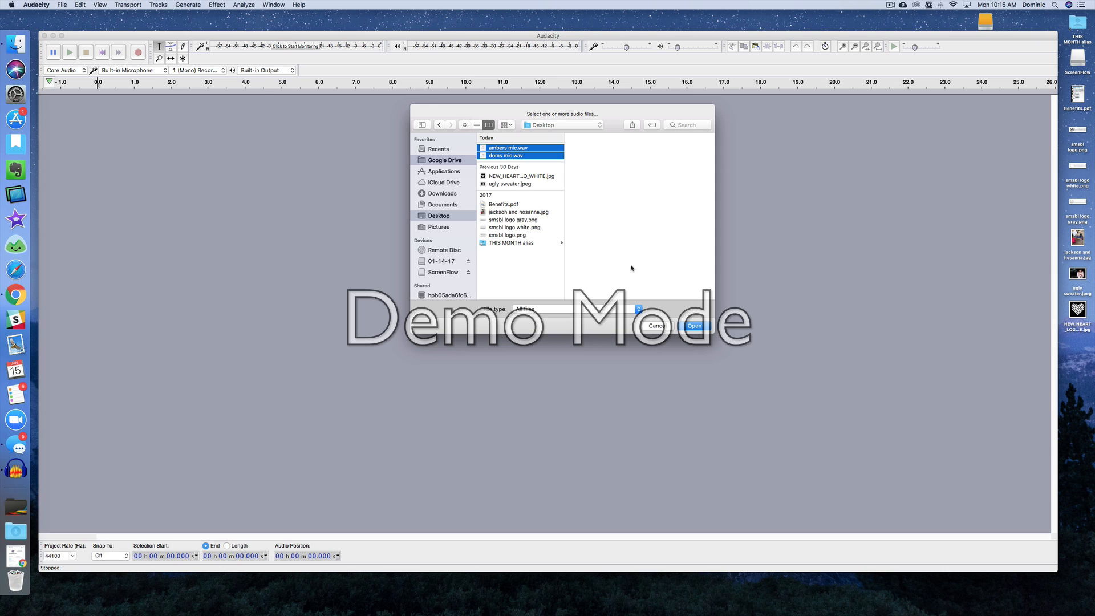
{"action": "left_click", "coordinate": [687, 327]}
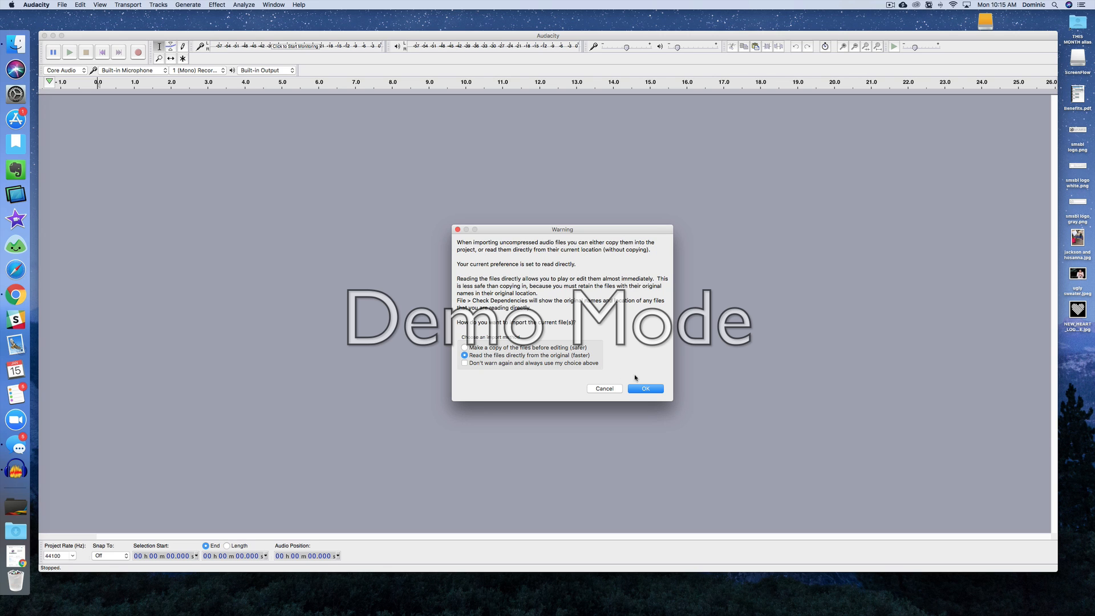
{"action": "left_click", "coordinate": [647, 388]}
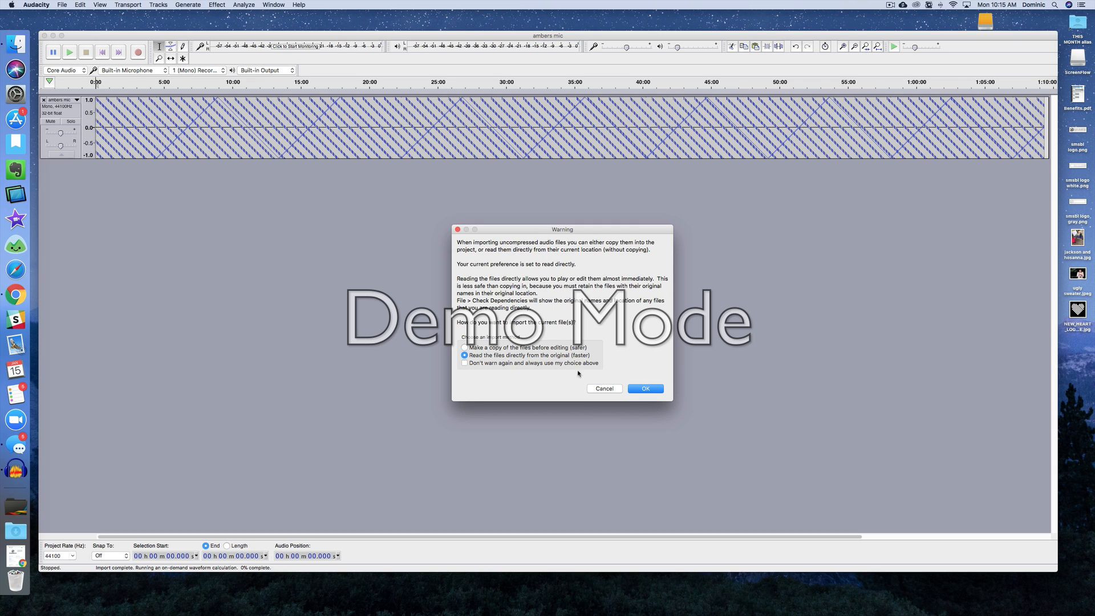
{"action": "left_click", "coordinate": [654, 389]}
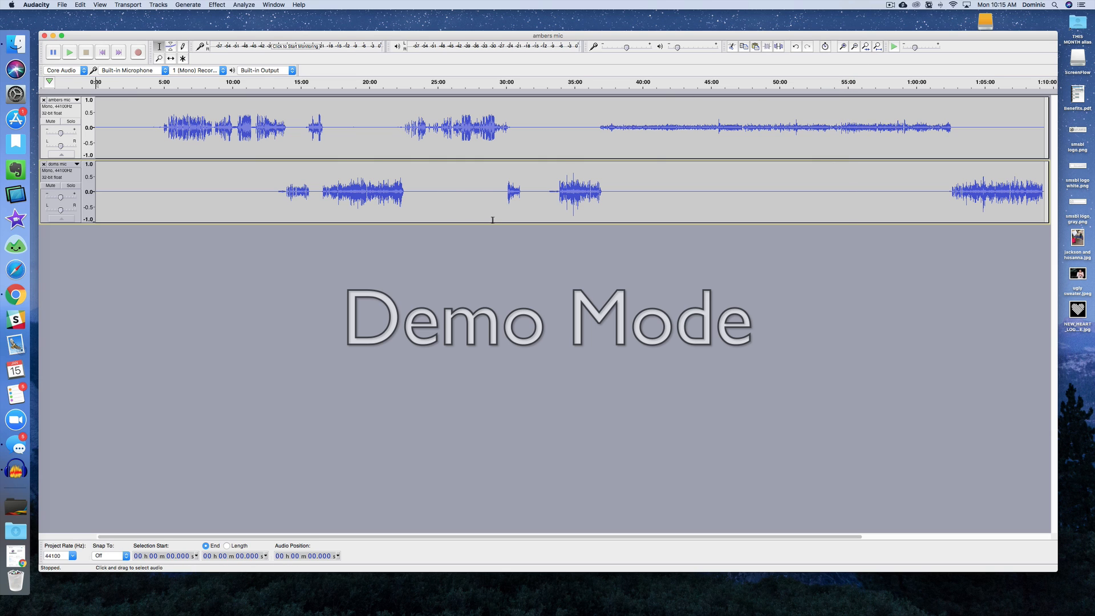
Examine the silent stretch of the lower track between about 42:40 and 45:50.
{"action": "left_click_drag", "start_coordinate": [658, 145], "coordinate": [684, 150]}
{"action": "left_click_drag", "start_coordinate": [679, 194], "coordinate": [722, 194]}
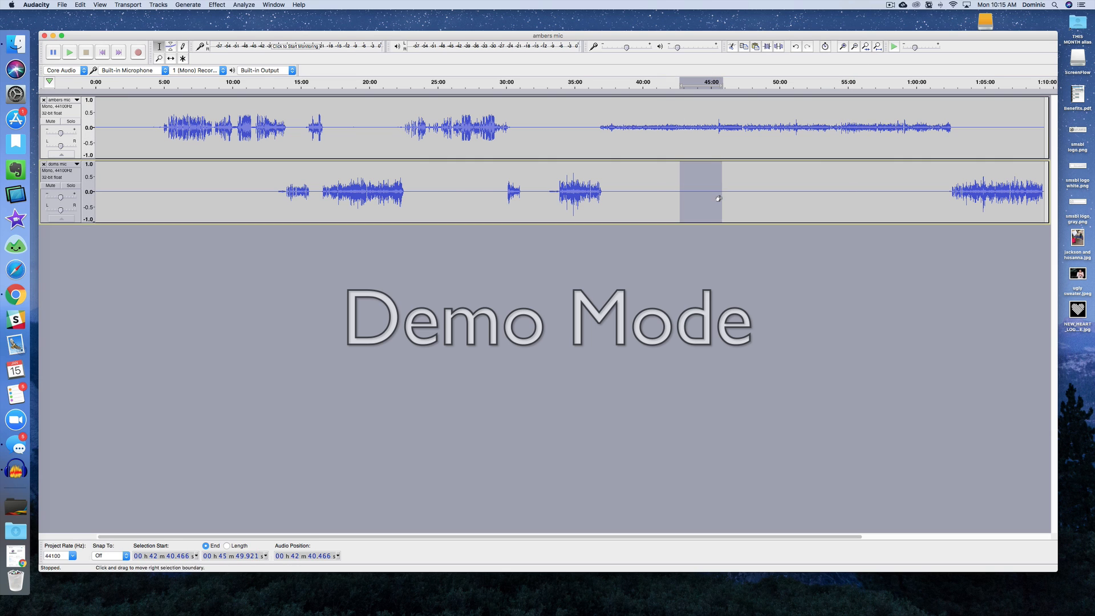
{"action": "left_click", "coordinate": [477, 259]}
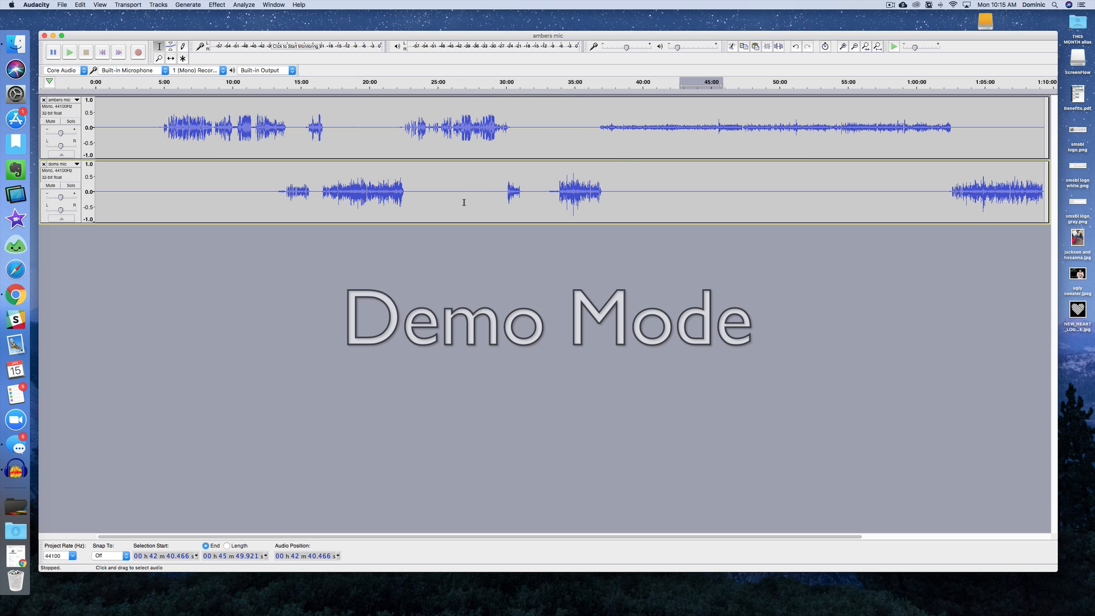
Switch to Messages, review the texted list of recording timestamps, and close the conversation window.
{"action": "left_click", "coordinate": [15, 446]}
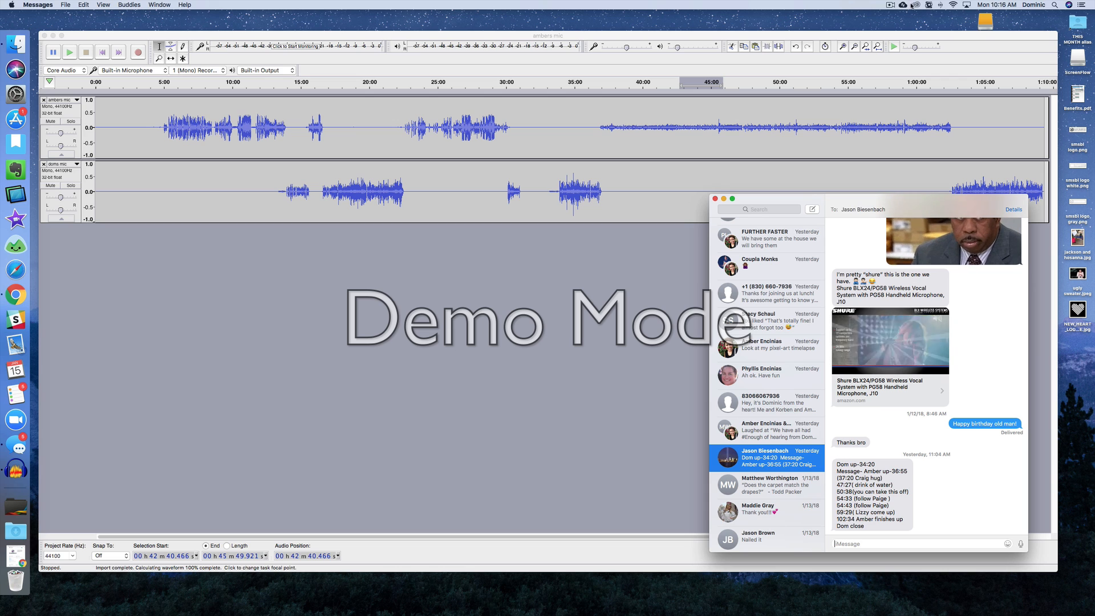
{"action": "left_click", "coordinate": [890, 5]}
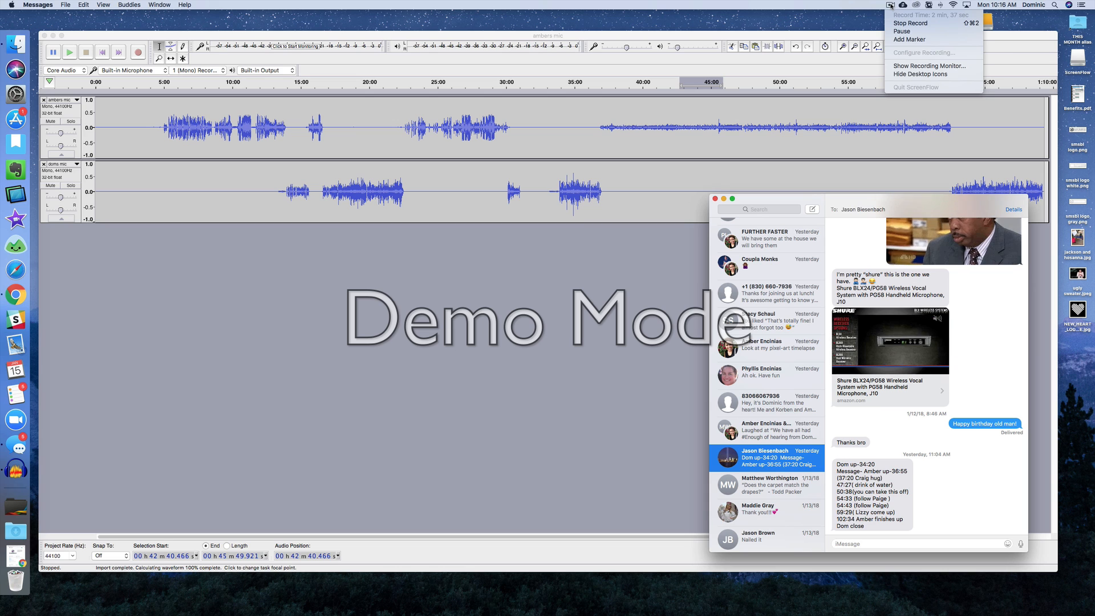
{"action": "left_click", "coordinate": [959, 319]}
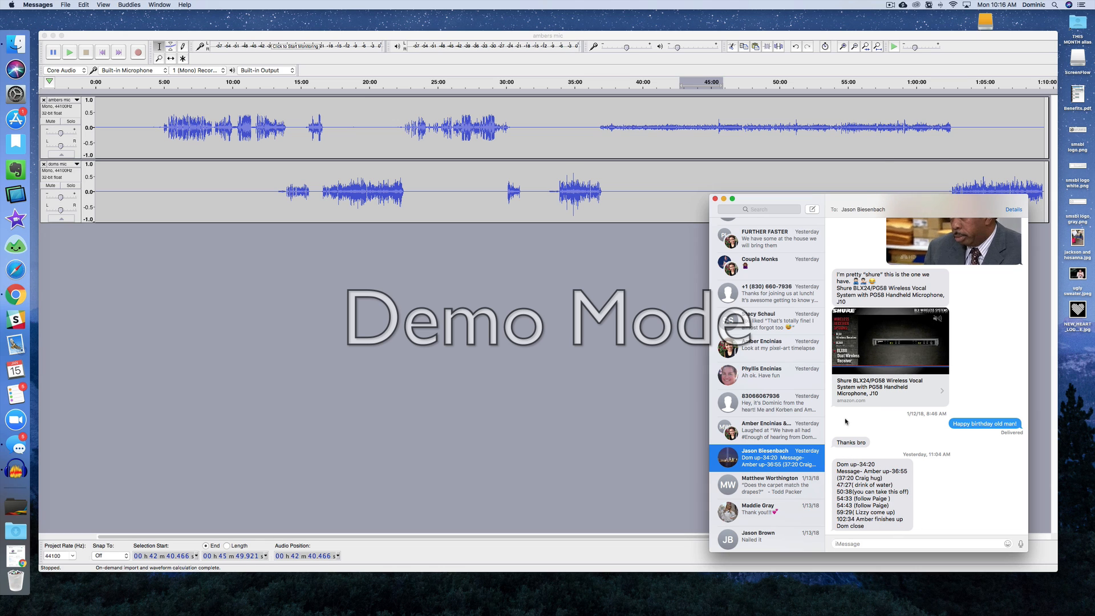
{"action": "left_click", "coordinate": [715, 199]}
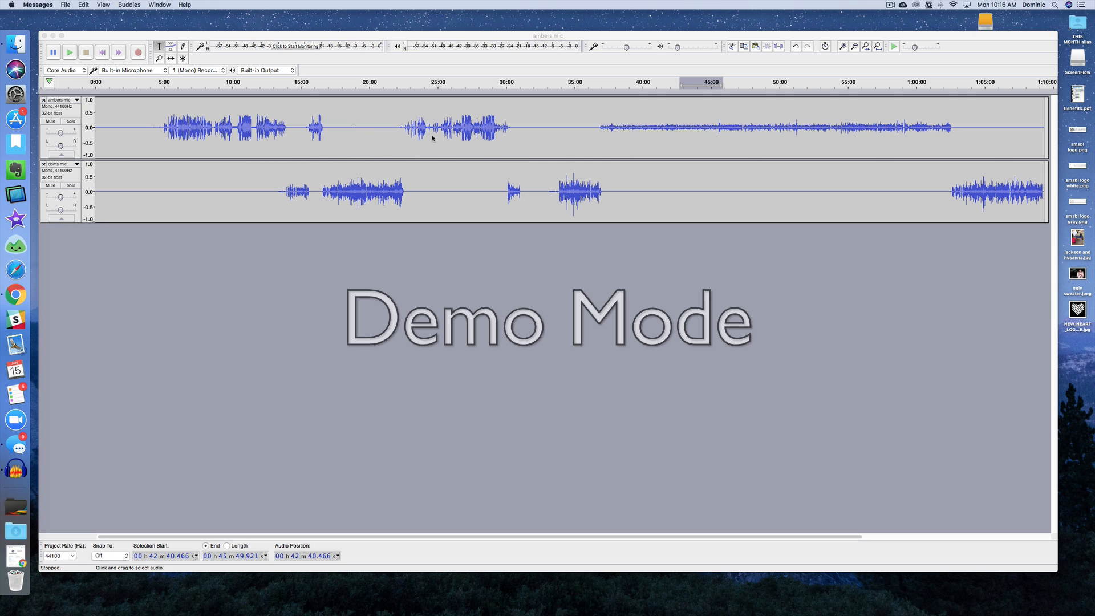
Play the upper track from about 27:49 and raise the system volume.
{"action": "left_click", "coordinate": [476, 127]}
{"action": "key", "text": "space"}
{"action": "key", "text": "XF86AudioRaiseVolume"}
{"action": "key", "text": "XF86AudioRaiseVolume"}
{"action": "key", "text": "XF86AudioRaiseVolume"}
{"action": "key", "text": "XF86AudioRaiseVolume"}
{"action": "key", "text": "XF86AudioRaiseVolume"}
{"action": "key", "text": "XF86AudioRaiseVolume"}
{"action": "key", "text": "XF86AudioRaiseVolume"}
{"action": "key", "text": "XF86AudioRaiseVolume"}
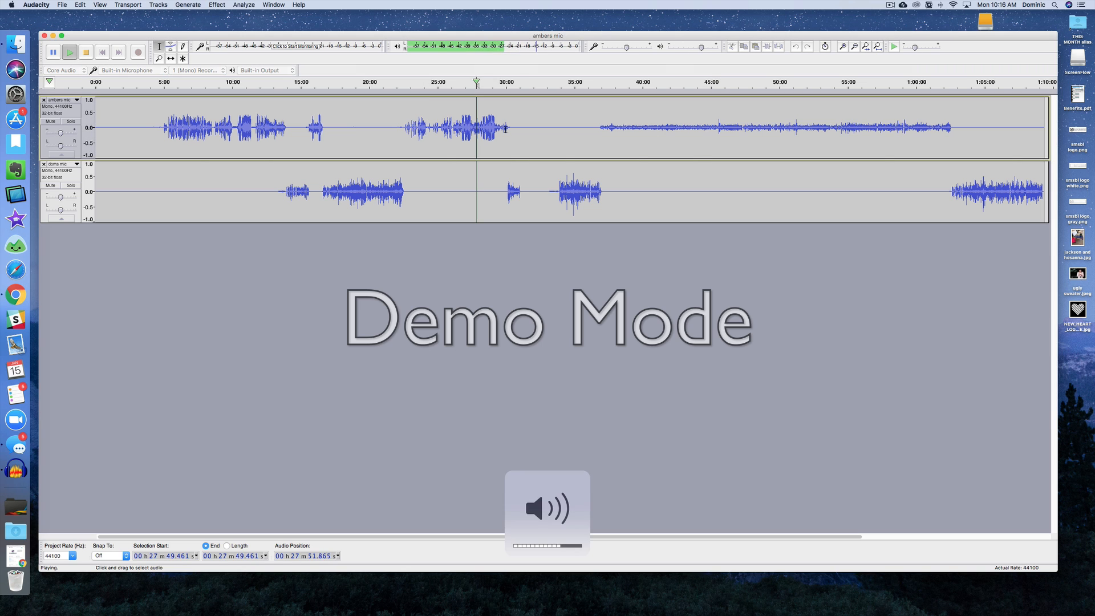
Listen to the lower track's speech starting at about 33:57 and again from about 34:02.
{"action": "left_click", "coordinate": [511, 193]}
{"action": "left_click", "coordinate": [560, 192]}
{"action": "key", "text": "space"}
{"action": "key", "text": "space"}
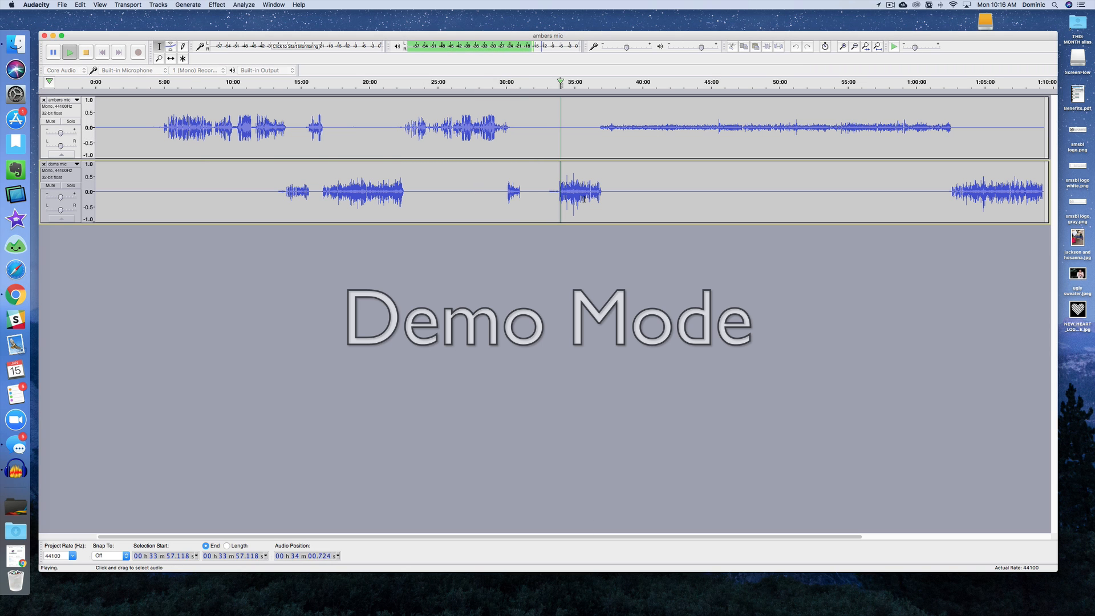
{"action": "key", "text": "super+1"}
{"action": "key", "text": "super+1"}
{"action": "key", "text": "space"}
{"action": "left_click", "coordinate": [568, 190]}
{"action": "key", "text": "space"}
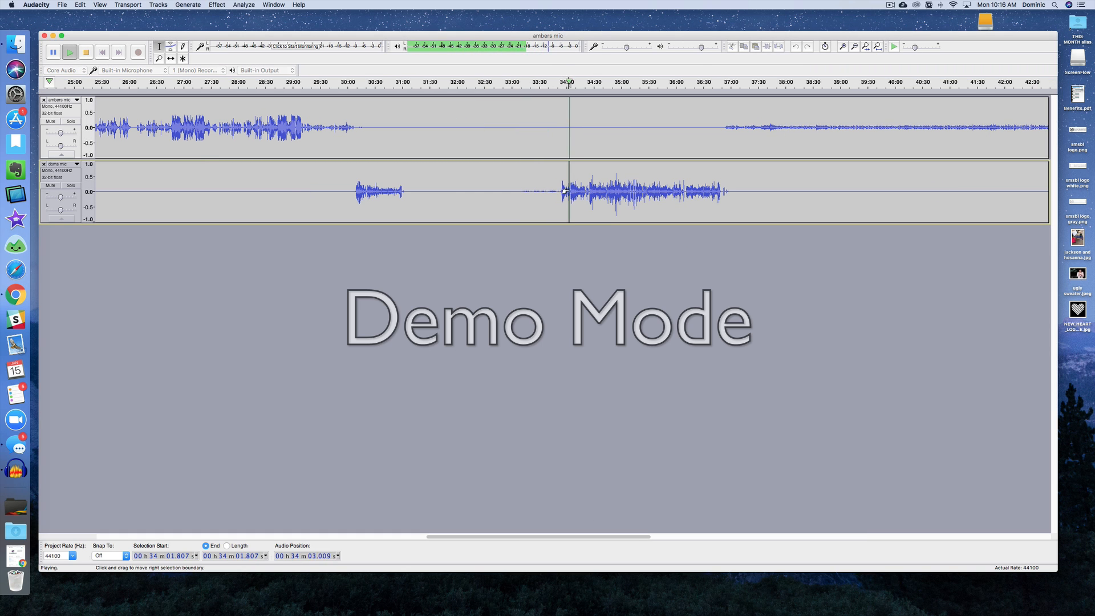
{"action": "key", "text": "space"}
Examine the lower track's waveform in detail and play it from about 33:59.
{"action": "triple_click", "coordinate": [843, 46]}
{"action": "double_click", "coordinate": [843, 46]}
{"action": "left_click", "coordinate": [492, 192]}
{"action": "key", "text": "space"}
{"action": "key", "text": "space"}
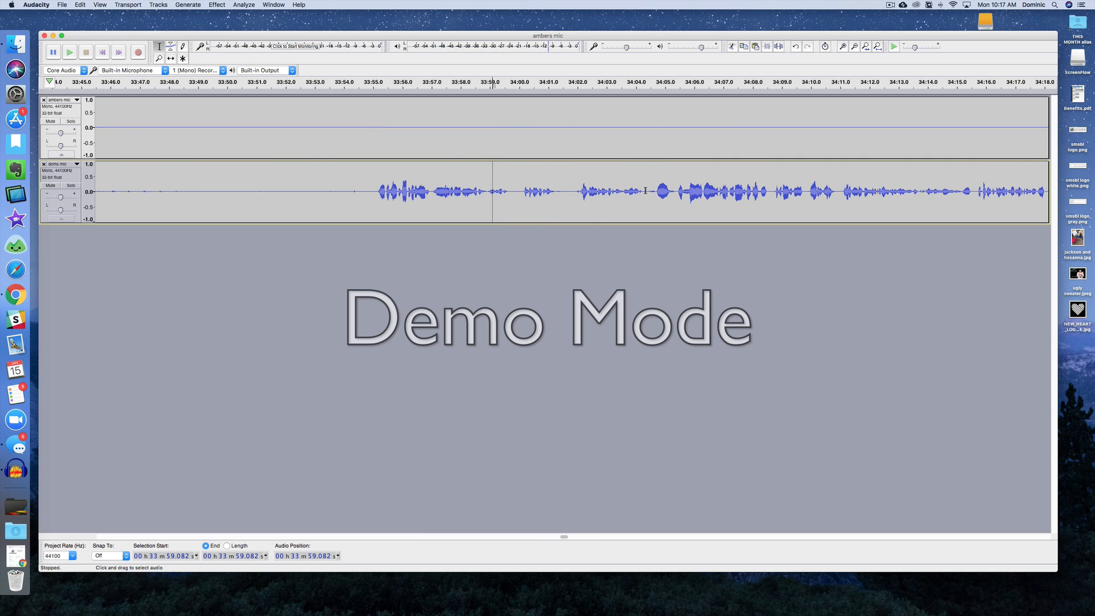
{"action": "left_click", "coordinate": [648, 206]}
Listen to the upper track's quiet section starting at about 38:34.
{"action": "scroll", "coordinate": [656, 221], "scroll_direction": "right", "scroll_amount": 10}
{"action": "double_click", "coordinate": [854, 47]}
{"action": "double_click", "coordinate": [854, 46]}
{"action": "double_click", "coordinate": [854, 46]}
{"action": "left_click", "coordinate": [661, 136]}
{"action": "key", "text": "space"}
{"action": "scroll", "coordinate": [745, 139], "scroll_direction": "right", "scroll_amount": 10}
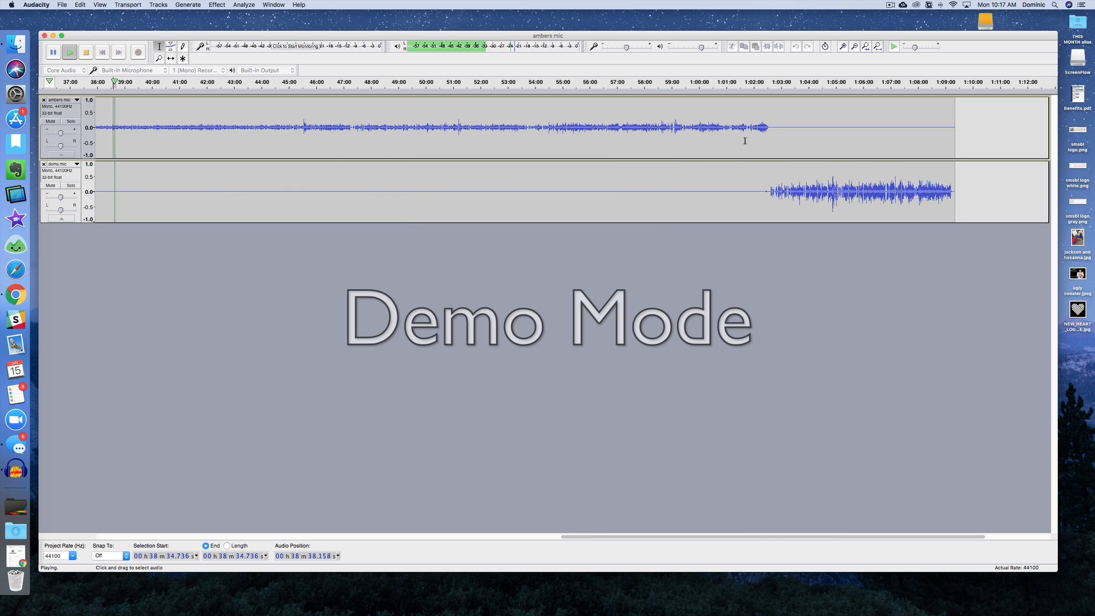
{"action": "scroll", "coordinate": [745, 139], "scroll_direction": "left", "scroll_amount": 8}
{"action": "key", "text": "space"}
Raise the upper track's gain slightly and check its level by playing from about 39:26 and 56:34.
{"action": "left_click_drag", "start_coordinate": [61, 134], "coordinate": [66, 135]}
{"action": "left_click", "coordinate": [598, 137]}
{"action": "key", "text": "space"}
{"action": "scroll", "coordinate": [521, 149], "scroll_direction": "right", "scroll_amount": 10}
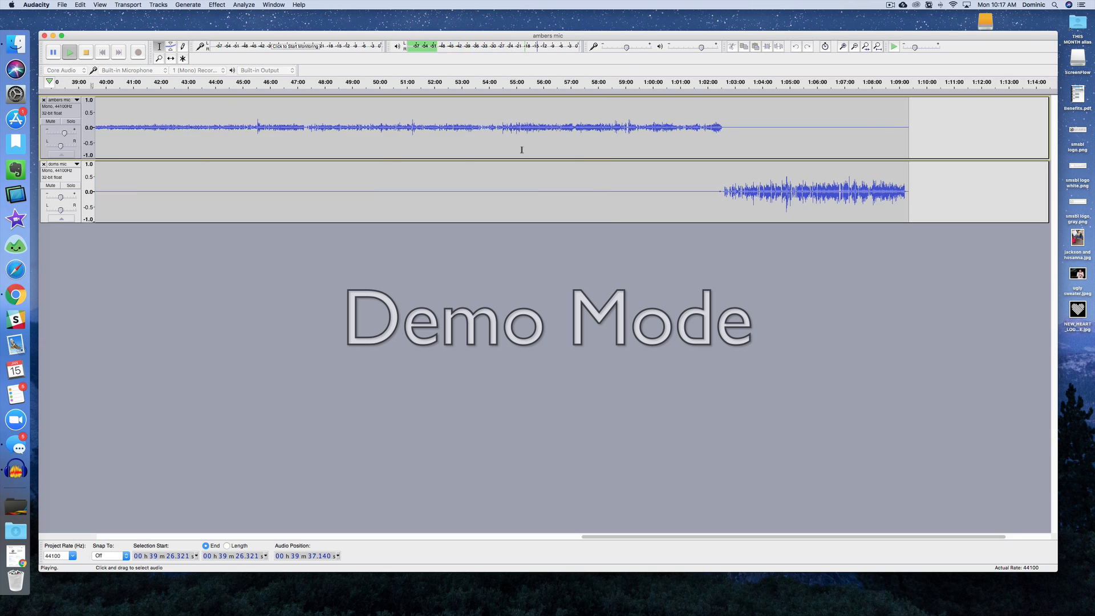
{"action": "left_click", "coordinate": [559, 144]}
{"action": "key", "text": "space"}
{"action": "key", "text": "space"}
{"action": "key", "text": "space"}
Export the project's audio to the desktop as an MP3 file named 011417 with the Standard, 170-210 kbps preset.
{"action": "left_click", "coordinate": [62, 5]}
{"action": "left_click", "coordinate": [82, 116]}
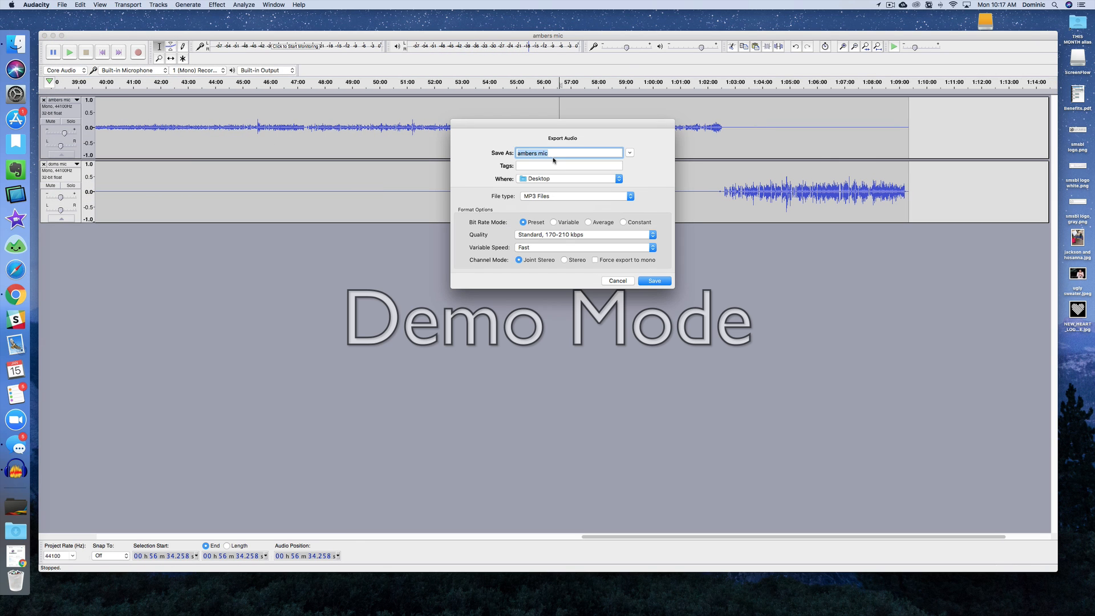
{"action": "type", "text": "011417"}
{"action": "key", "text": "Return"}
{"action": "key", "text": "Return"}
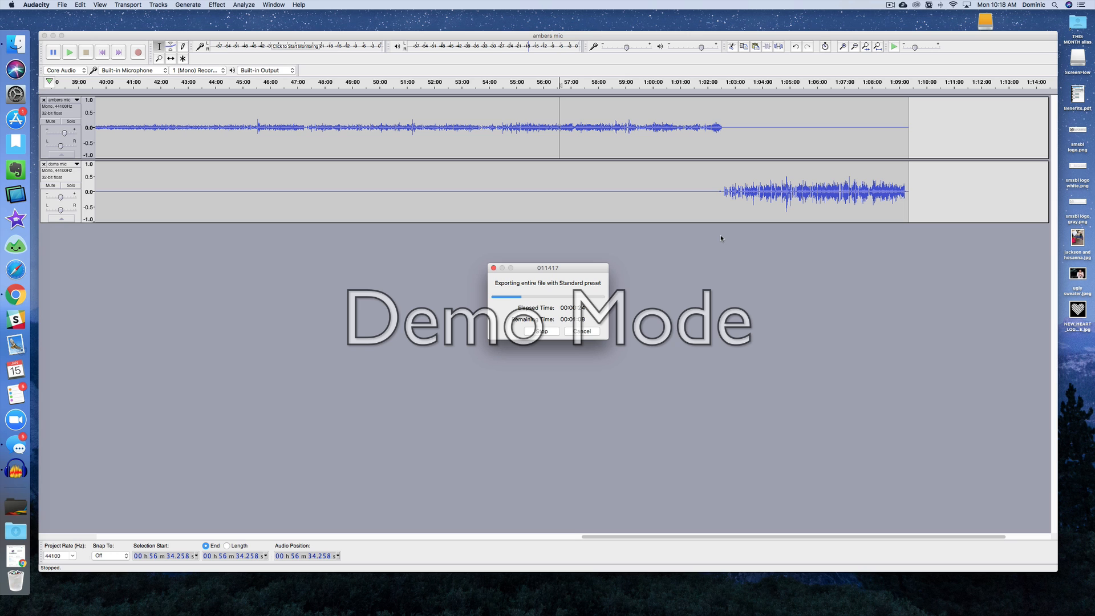
Let the MP3 export finish and close the two-track project.
{"action": "left_click", "coordinate": [18, 446]}
{"action": "left_click", "coordinate": [540, 296]}
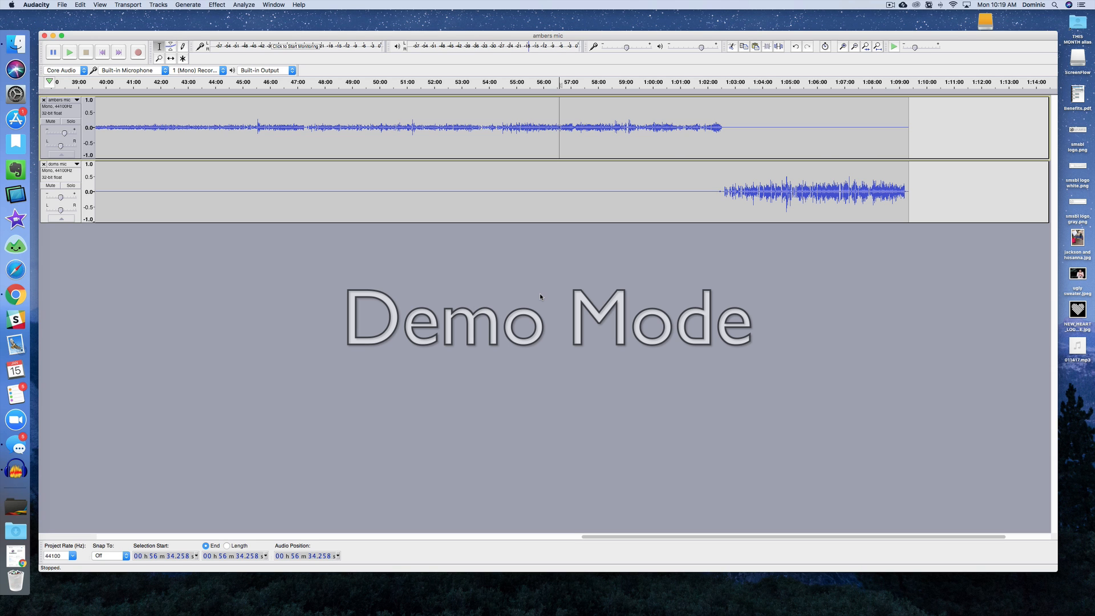
{"action": "left_click", "coordinate": [61, 4]}
{"action": "left_click", "coordinate": [86, 44]}
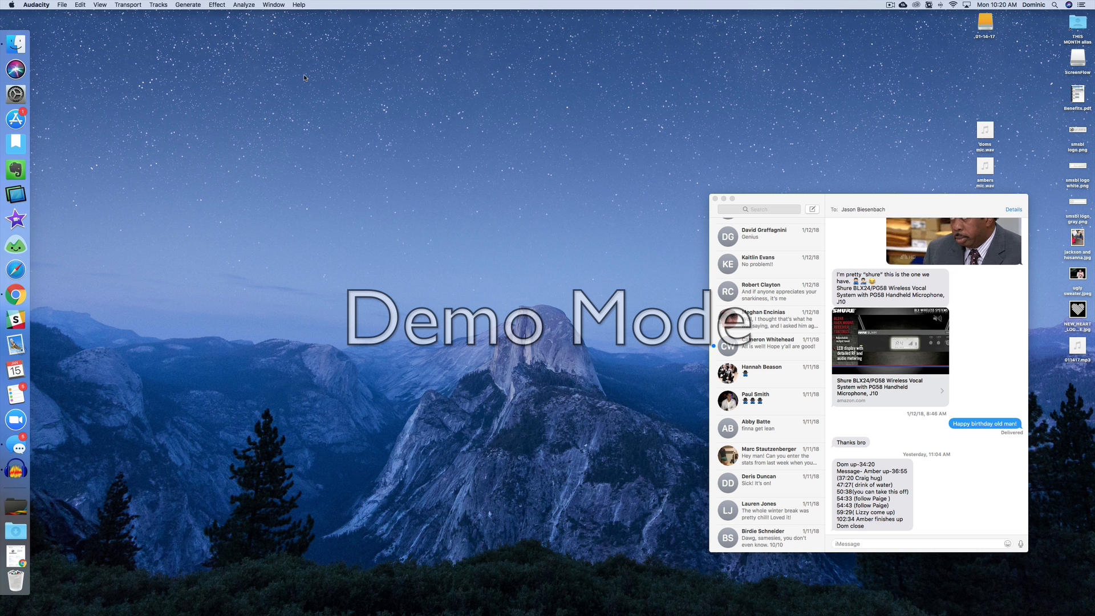
Put the Messages window away and place 011417.mp3 beneath the two microphone WAV files on the desktop.
{"action": "left_click_drag", "start_coordinate": [968, 197], "coordinate": [908, 180]}
{"action": "left_click", "coordinate": [665, 183]}
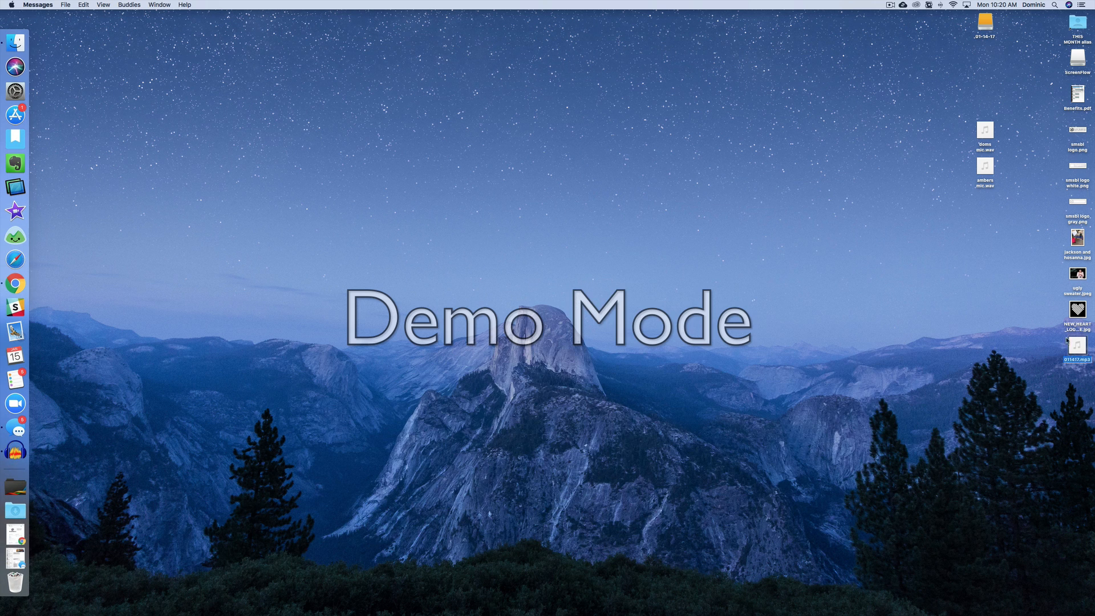
{"action": "left_click_drag", "start_coordinate": [1082, 353], "coordinate": [993, 217]}
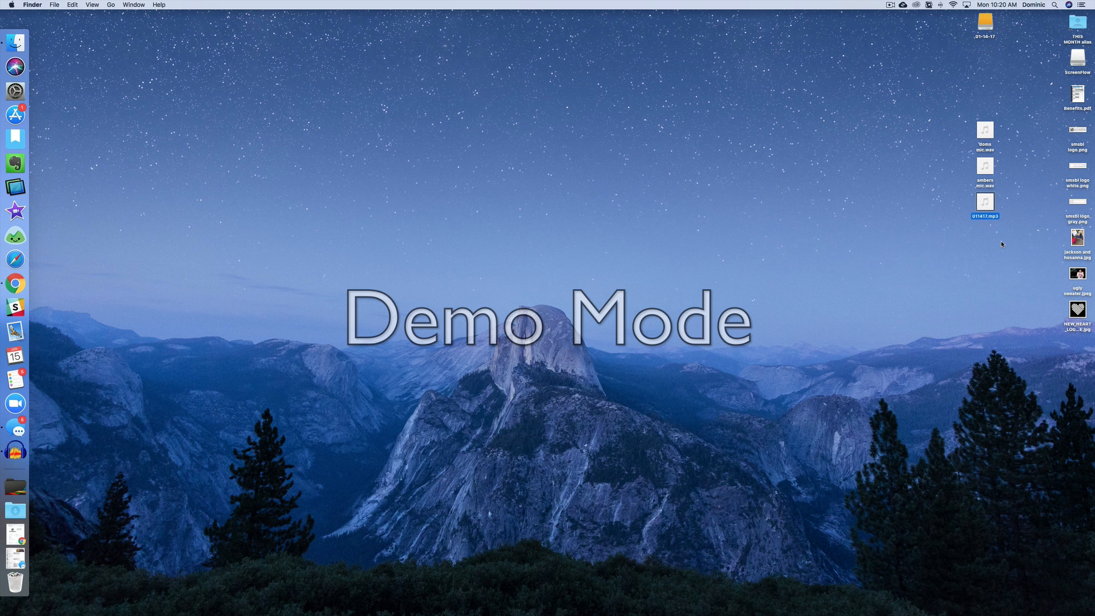
{"action": "right_click", "coordinate": [991, 207]}
{"action": "left_click", "coordinate": [679, 185]}
{"action": "key", "text": "super+space"}
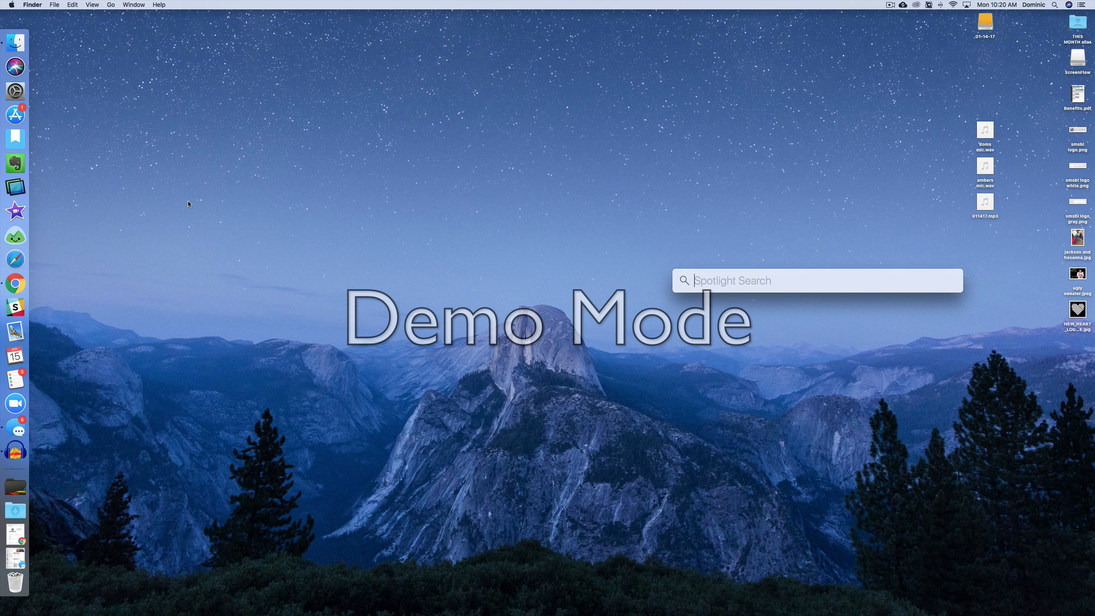
{"action": "key", "text": "Escape"}
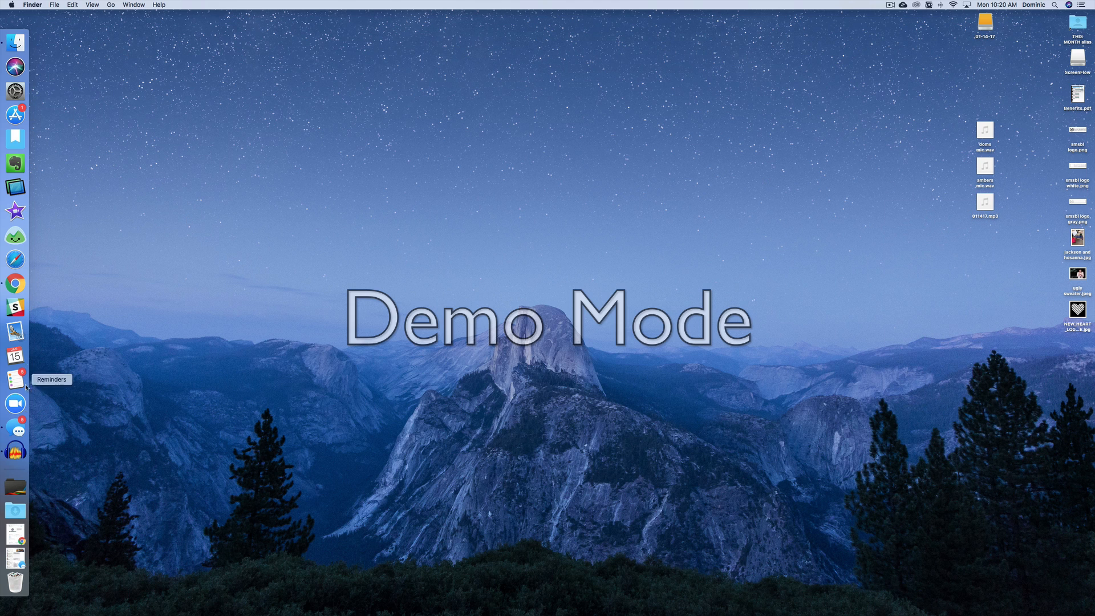
Switch to Audacity and import 011417.mp3 from the desktop into the empty project.
{"action": "left_click", "coordinate": [23, 454]}
{"action": "left_click", "coordinate": [61, 5]}
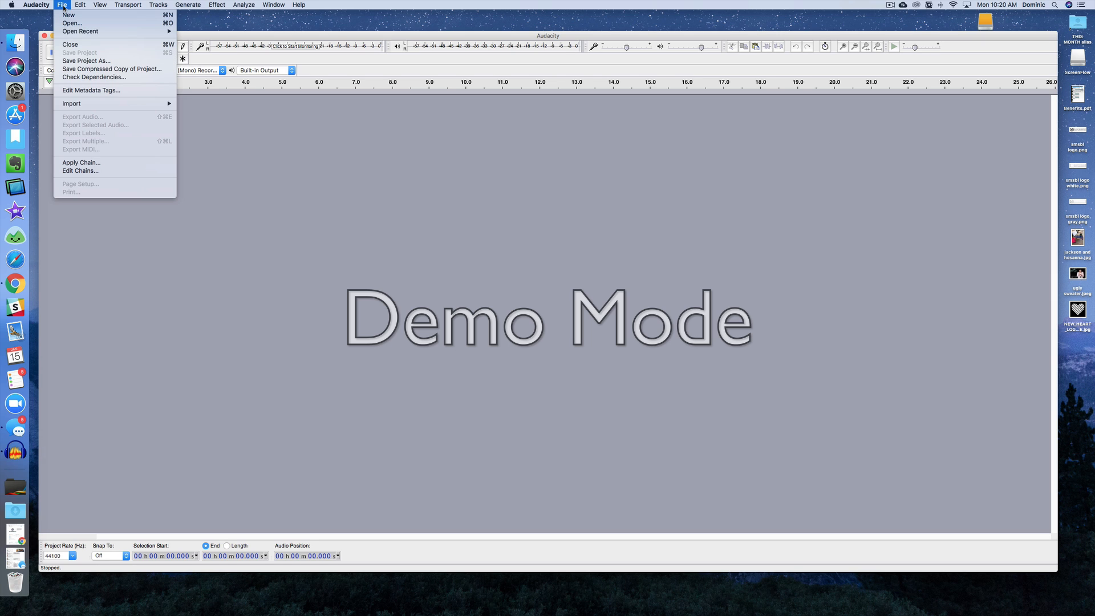
{"action": "mouse_move", "coordinate": [117, 103]}
{"action": "left_click", "coordinate": [210, 108]}
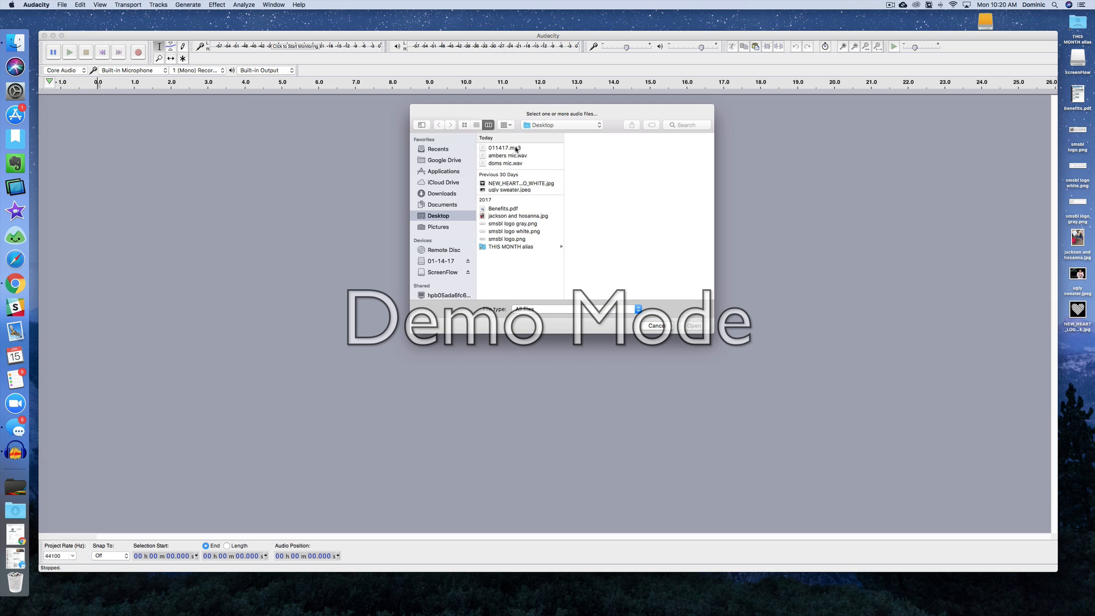
{"action": "left_click", "coordinate": [516, 148]}
{"action": "left_click", "coordinate": [692, 326]}
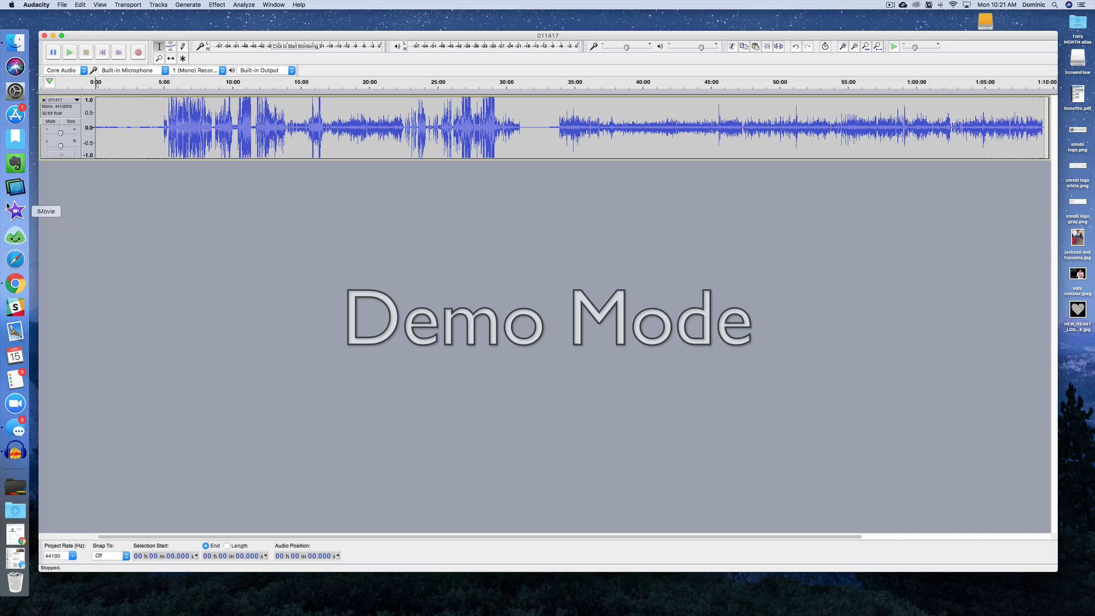
Read the edit timestamps in the Messages conversation and examine the end of the 011417 track in Audacity.
{"action": "left_click", "coordinate": [15, 430]}
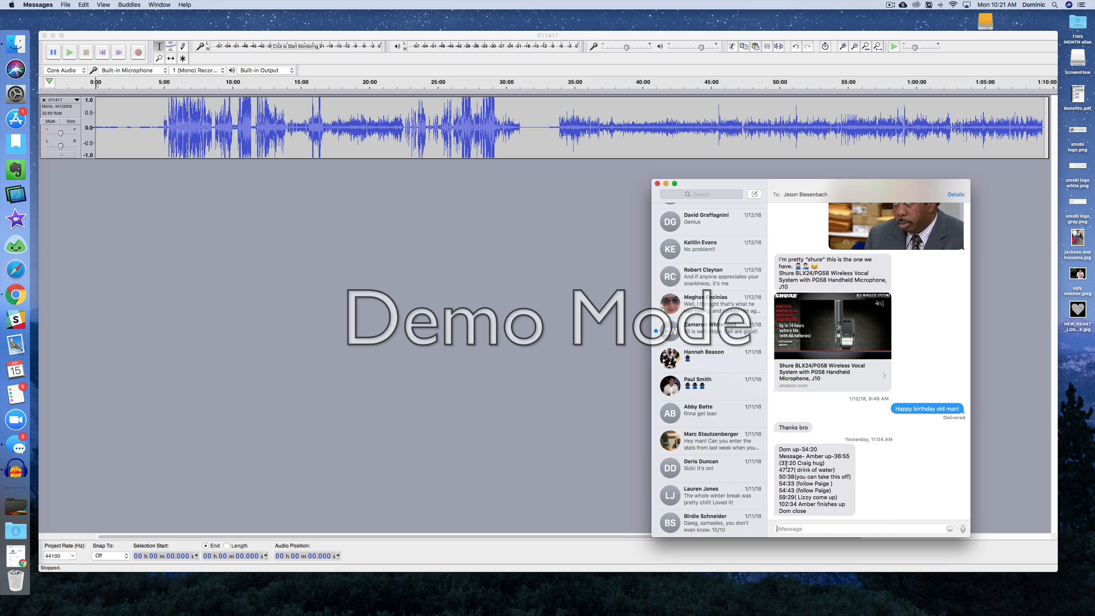
{"action": "scroll", "coordinate": [668, 392], "scroll_direction": "down", "scroll_amount": 1}
{"action": "scroll", "coordinate": [629, 388], "scroll_direction": "right", "scroll_amount": 1}
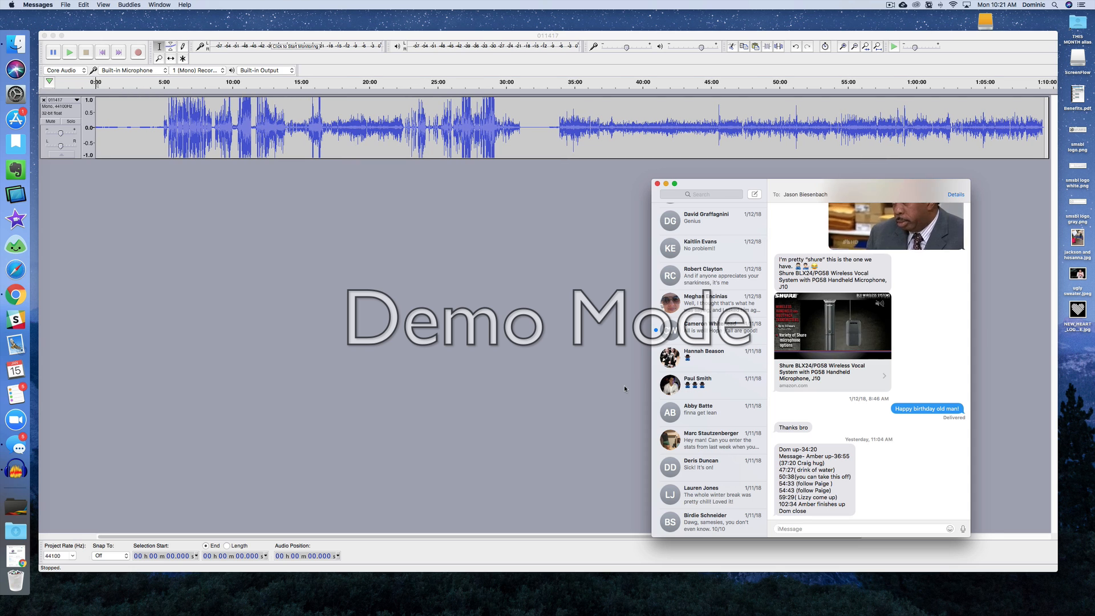
{"action": "left_click", "coordinate": [624, 385]}
{"action": "scroll", "coordinate": [623, 385], "scroll_direction": "right", "scroll_amount": 5}
{"action": "left_click", "coordinate": [843, 47]}
{"action": "left_click", "coordinate": [842, 47]}
{"action": "left_click", "coordinate": [843, 47]}
{"action": "left_click", "coordinate": [843, 47]}
{"action": "scroll", "coordinate": [760, 117], "scroll_direction": "right", "scroll_amount": 15}
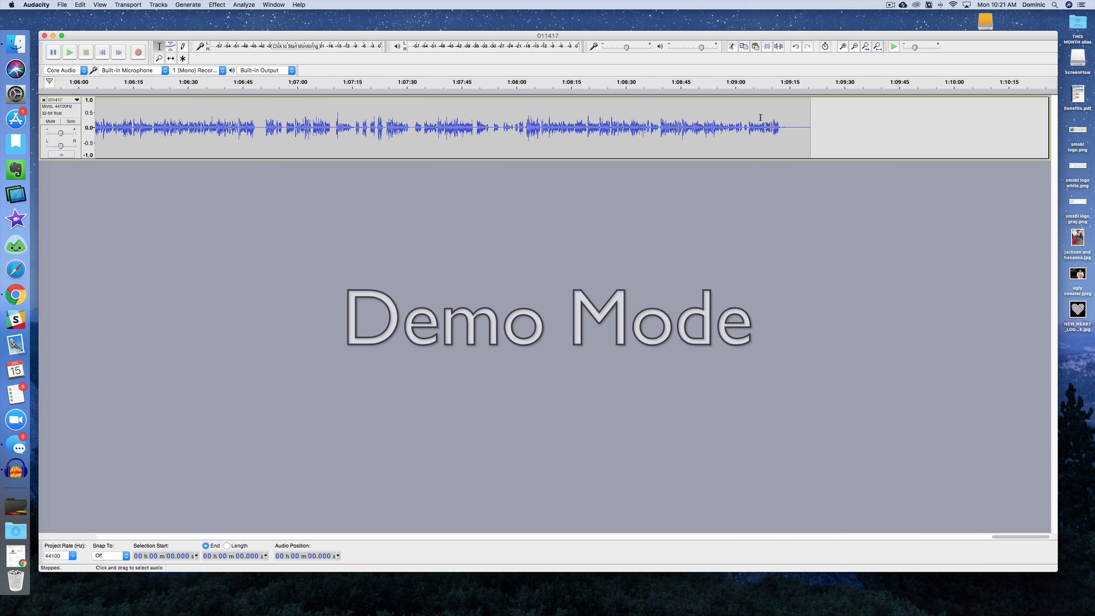
Locate the passage near 59:29 noted in Messages and listen to it from about 59:22.
{"action": "key", "text": "super+Tab"}
{"action": "left_click", "coordinate": [601, 189]}
{"action": "scroll", "coordinate": [512, 145], "scroll_direction": "left", "scroll_amount": 5}
{"action": "scroll", "coordinate": [512, 145], "scroll_direction": "left", "scroll_amount": 4}
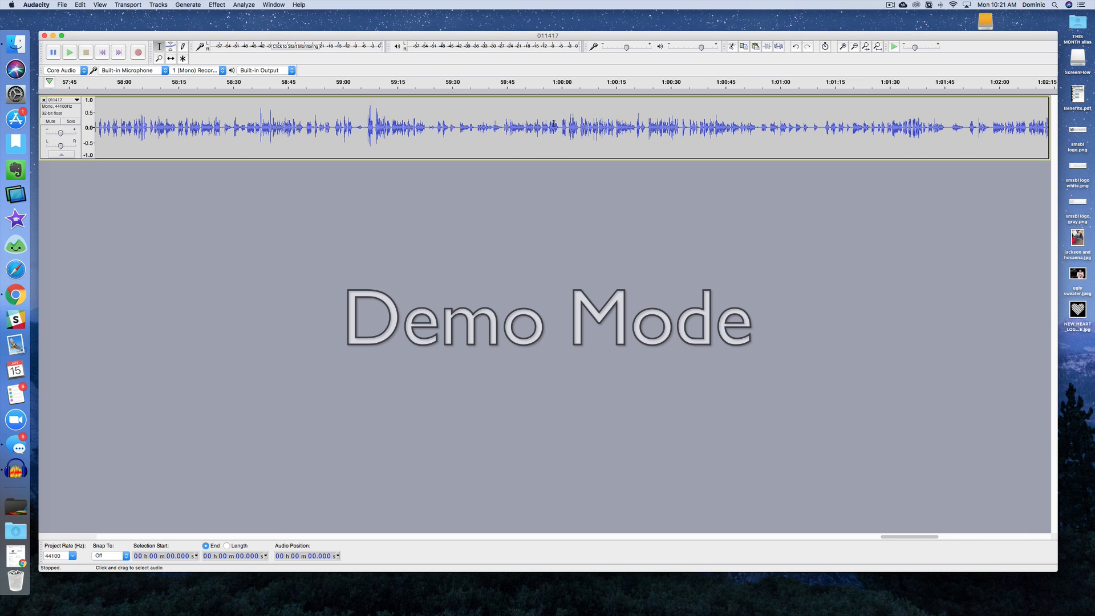
{"action": "left_click", "coordinate": [443, 135]}
{"action": "key", "text": "space"}
{"action": "left_click", "coordinate": [423, 136]}
{"action": "key", "text": "space"}
{"action": "key", "text": "space"}
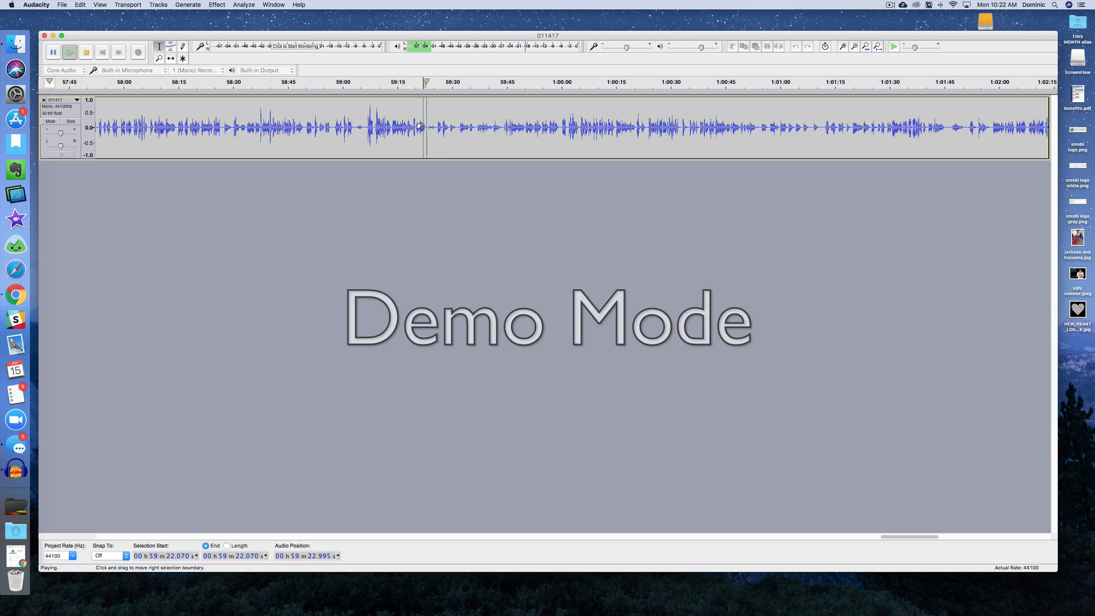
{"action": "key", "text": "space"}
Delete the faint passage from about 59:23.4 to 59:25.6.
{"action": "left_click", "coordinate": [843, 47]}
{"action": "double_click", "coordinate": [843, 47]}
{"action": "left_click", "coordinate": [842, 47]}
{"action": "left_click", "coordinate": [664, 120]}
{"action": "key", "text": "space"}
{"action": "key", "text": "space"}
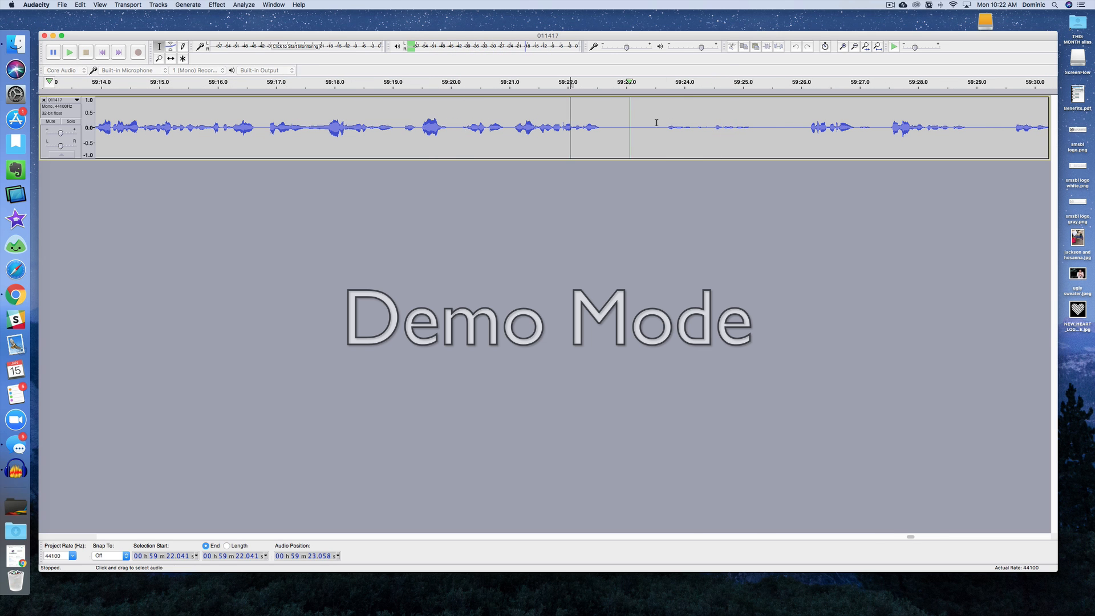
{"action": "left_click_drag", "start_coordinate": [649, 122], "coordinate": [776, 122]}
{"action": "key", "text": "Delete"}
Recheck the timestamps in Messages and locate the passage around 54:33 in the track.
{"action": "key", "text": "super+Tab"}
{"action": "key", "text": "super+Tab"}
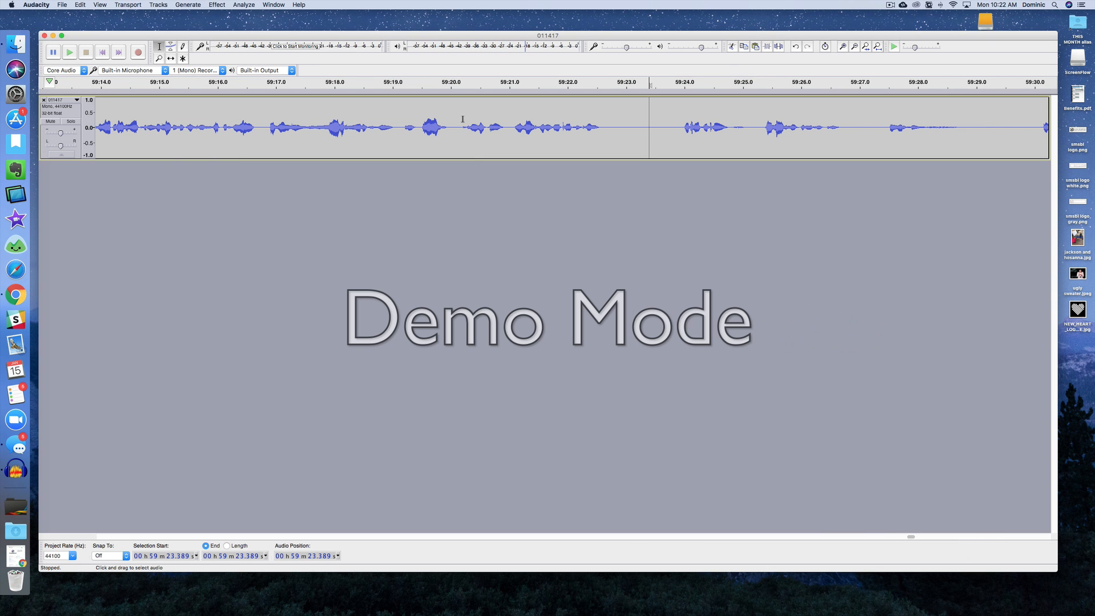
{"action": "scroll", "coordinate": [449, 126], "scroll_direction": "left", "scroll_amount": 10}
{"action": "scroll", "coordinate": [449, 126], "scroll_direction": "left", "scroll_amount": 5}
{"action": "left_click", "coordinate": [854, 47]}
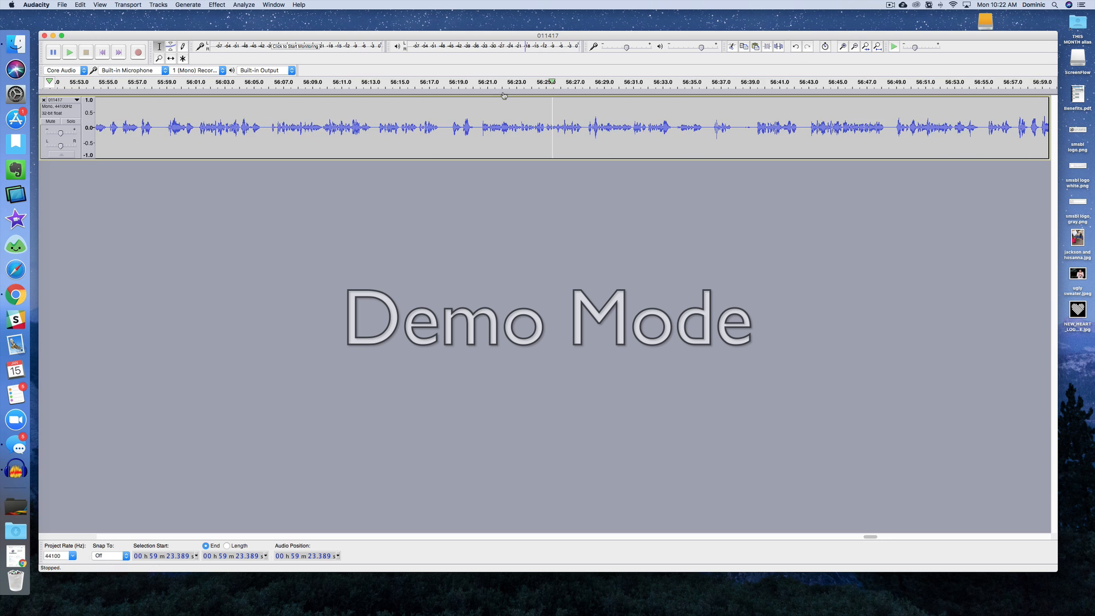
{"action": "left_click", "coordinate": [552, 127]}
{"action": "left_click", "coordinate": [854, 47]}
{"action": "double_click", "coordinate": [854, 47]}
{"action": "scroll", "coordinate": [457, 127], "scroll_direction": "left", "scroll_amount": 5}
{"action": "left_click", "coordinate": [443, 126]}
{"action": "double_click", "coordinate": [844, 47]}
{"action": "left_click", "coordinate": [625, 119]}
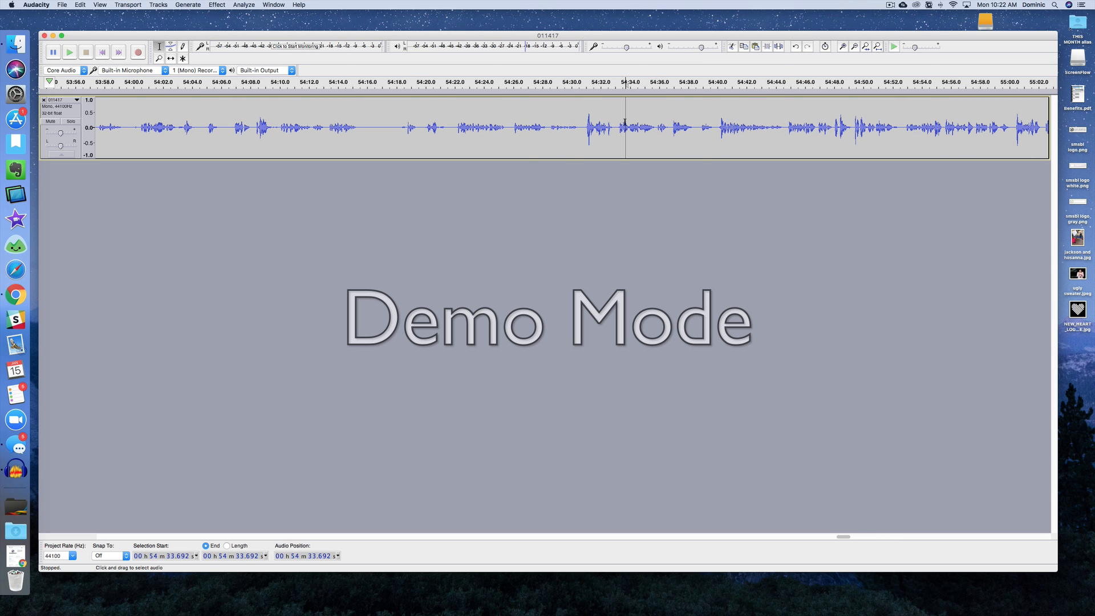
Delete about 1.1 seconds of audio at about 54:38.6 and check the cut by playing from about 54:32.
{"action": "left_click", "coordinate": [704, 120]}
{"action": "key", "text": "space"}
{"action": "key", "text": "space"}
{"action": "left_click_drag", "start_coordinate": [697, 120], "coordinate": [713, 119]}
{"action": "key", "text": "Delete"}
{"action": "left_click", "coordinate": [602, 118]}
{"action": "key", "text": "space"}
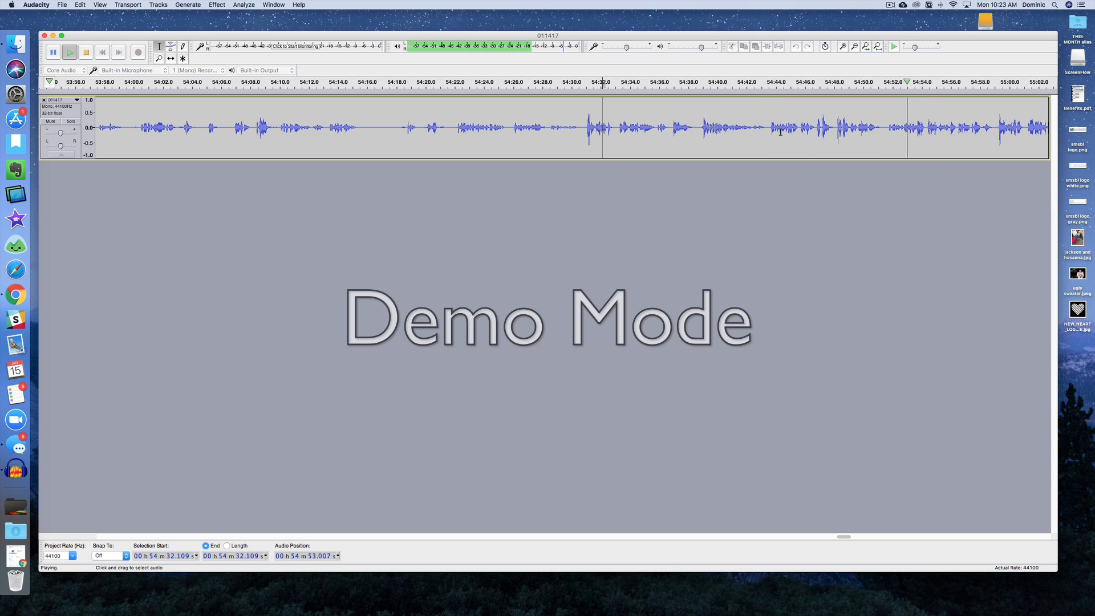
{"action": "key", "text": "space"}
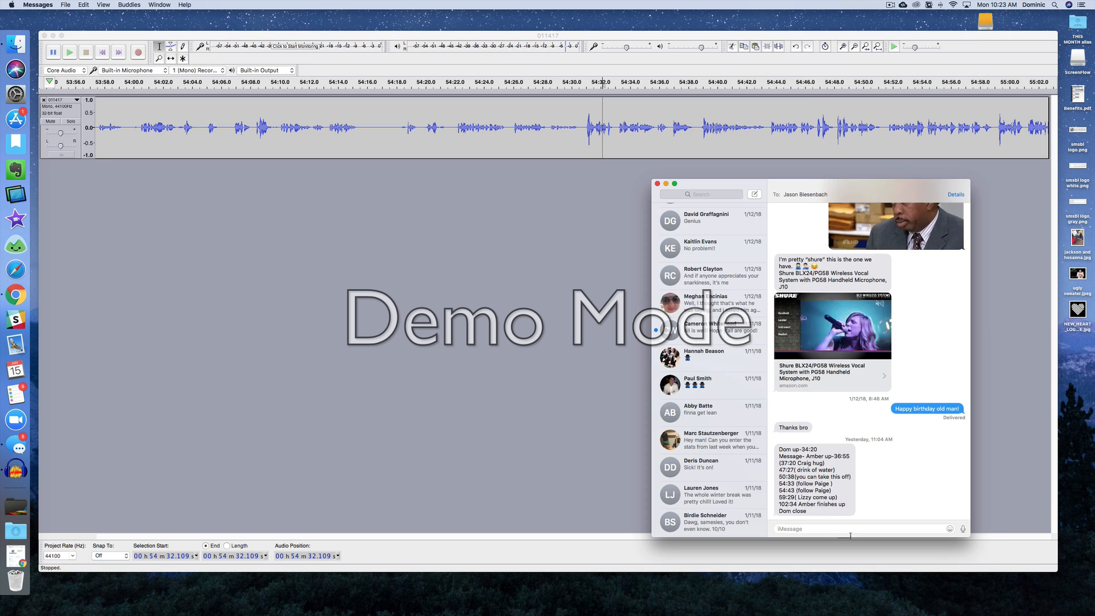
Play the track from about 54:18 and raise its gain slightly.
{"action": "left_click", "coordinate": [398, 130]}
{"action": "key", "text": "space"}
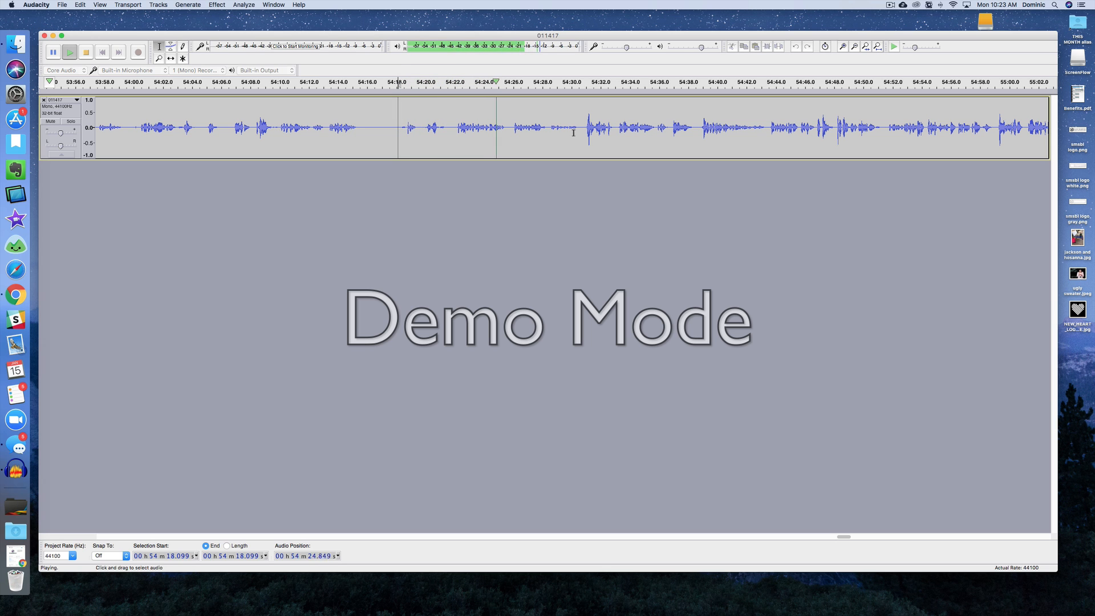
{"action": "left_click_drag", "start_coordinate": [60, 133], "coordinate": [62, 133]}
{"action": "key", "text": "space"}
Listen from about 54:28.5 and delete the faint passage from 54:28.5 to 54:30.6.
{"action": "left_click", "coordinate": [550, 128]}
{"action": "key", "text": "space"}
{"action": "key", "text": "space"}
{"action": "left_click_drag", "start_coordinate": [550, 128], "coordinate": [582, 128]}
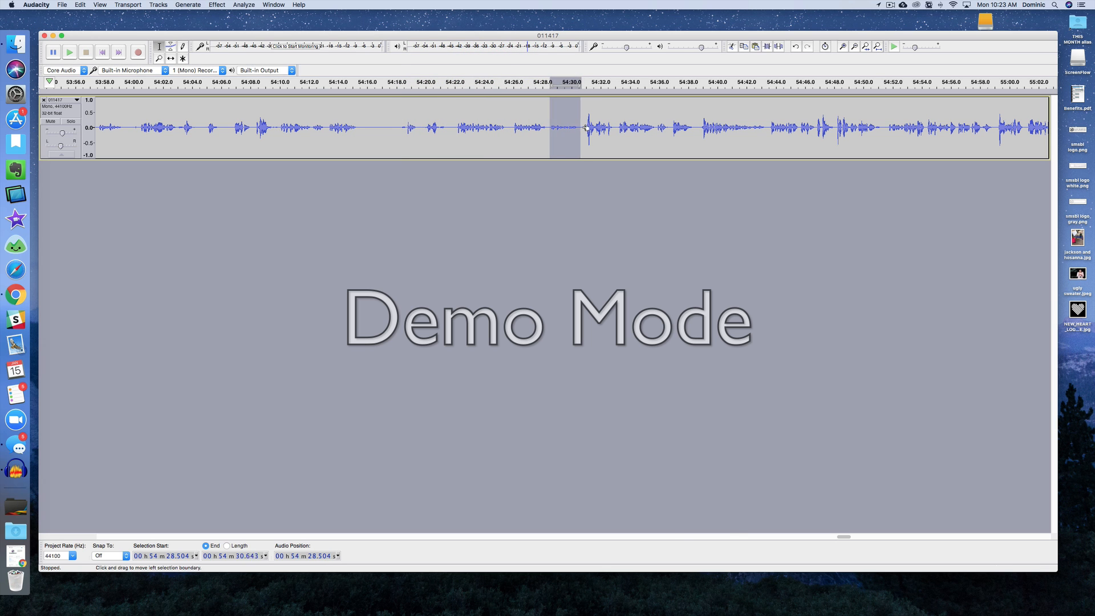
{"action": "key", "text": "Delete"}
Locate the passage noted at 50:38 in Messages and delete the faint audio starting at about 50:33.3.
{"action": "key", "text": "super+Tab"}
{"action": "key", "text": "super+Tab"}
{"action": "scroll", "coordinate": [406, 124], "scroll_direction": "left", "scroll_amount": 15}
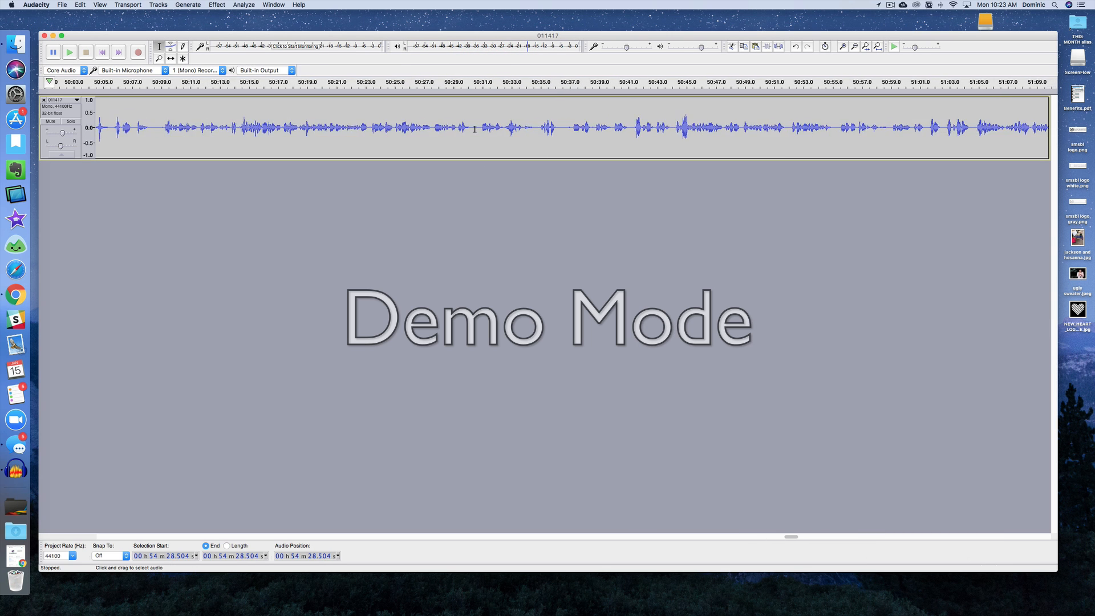
{"action": "scroll", "coordinate": [406, 124], "scroll_direction": "right", "scroll_amount": 1}
{"action": "left_click", "coordinate": [509, 124]}
{"action": "key", "text": "space"}
{"action": "key", "text": "space"}
{"action": "key", "text": "super+1"}
{"action": "key", "text": "super+1"}
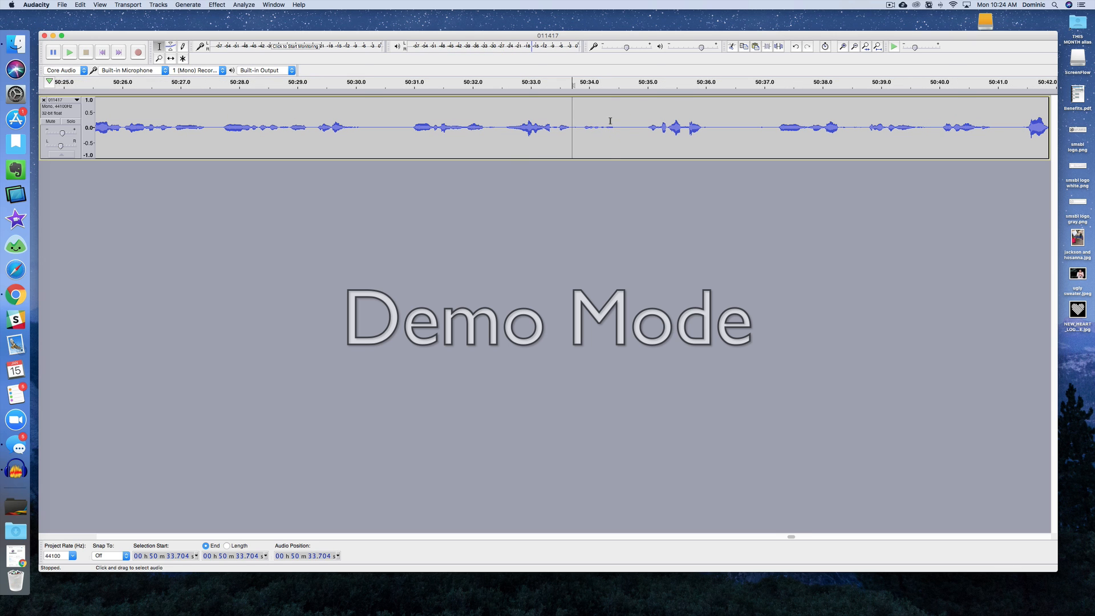
{"action": "left_click_drag", "start_coordinate": [580, 128], "coordinate": [619, 128]}
{"action": "key", "text": "Delete"}
Locate the drink-of-water break noted at 47:27 and listen from about 47:26 and 47:15.
{"action": "key", "text": "super+Tab"}
{"action": "key", "text": "super+Tab"}
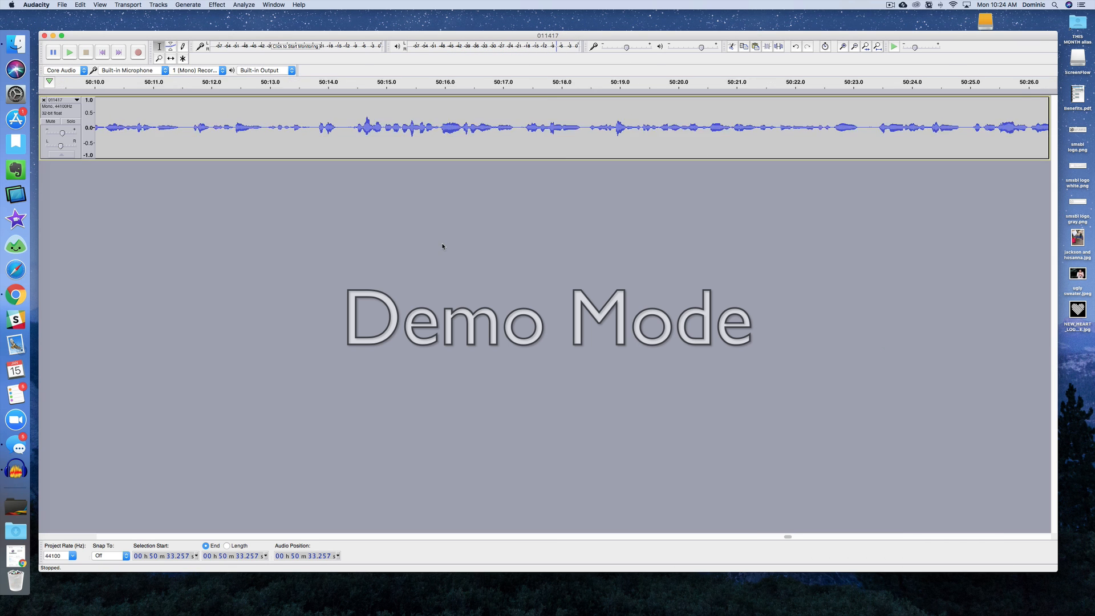
{"action": "scroll", "coordinate": [433, 217], "scroll_direction": "left", "scroll_amount": 10}
{"action": "scroll", "coordinate": [421, 171], "scroll_direction": "left", "scroll_amount": 6}
{"action": "left_click", "coordinate": [271, 128]}
{"action": "key", "text": "space"}
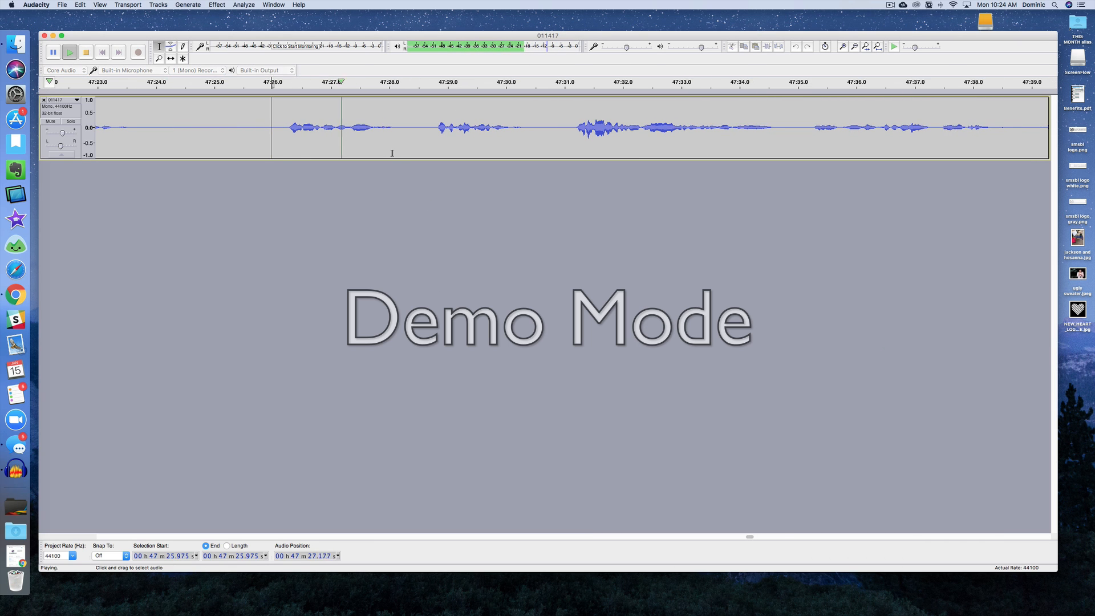
{"action": "key", "text": "space"}
{"action": "scroll", "coordinate": [522, 160], "scroll_direction": "left", "scroll_amount": 4}
{"action": "left_click", "coordinate": [122, 124]}
{"action": "key", "text": "space"}
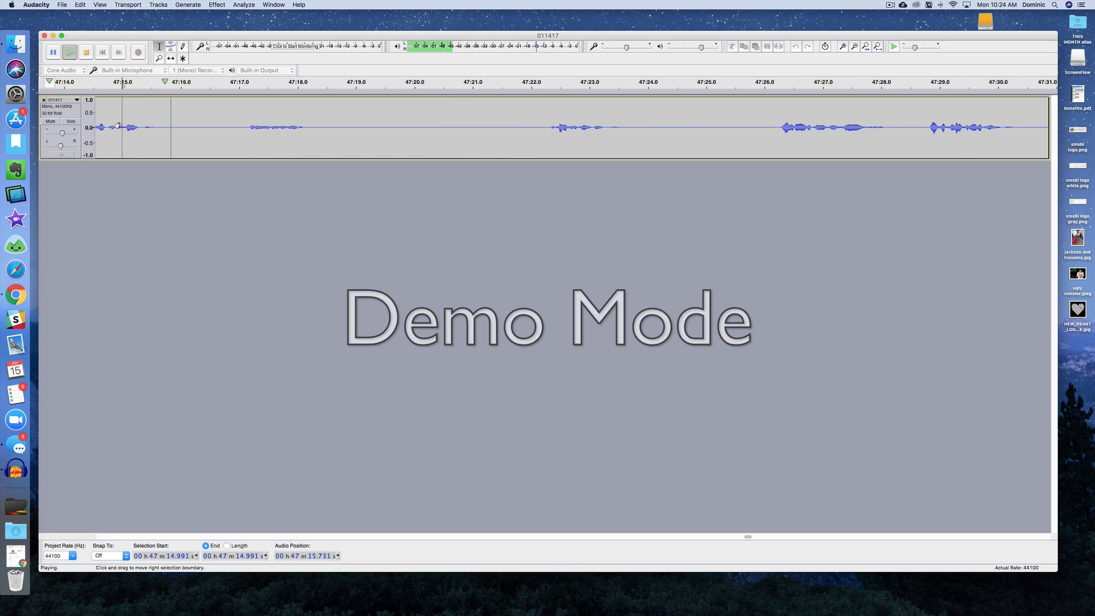
{"action": "key", "text": "space"}
Delete the break from about 47:16 to 47:25.9 and check the cut by playing from about 47:14.8.
{"action": "left_click_drag", "start_coordinate": [183, 129], "coordinate": [759, 127]}
{"action": "key", "text": "Delete"}
{"action": "left_click", "coordinate": [110, 125]}
{"action": "key", "text": "space"}
{"action": "key", "text": "space"}
Check Messages for the note at 37:20 and listen to the surrounding audio, including from about 37:11.5.
{"action": "key", "text": "super+Tab"}
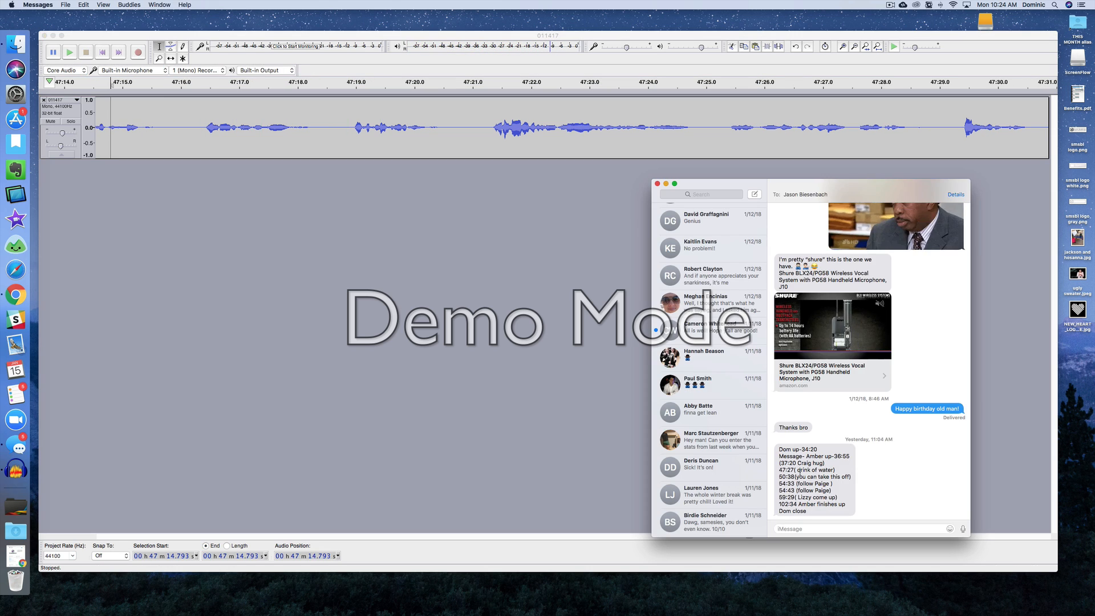
{"action": "key", "text": "super+Tab"}
{"action": "scroll", "coordinate": [411, 157], "scroll_direction": "left", "scroll_amount": 20}
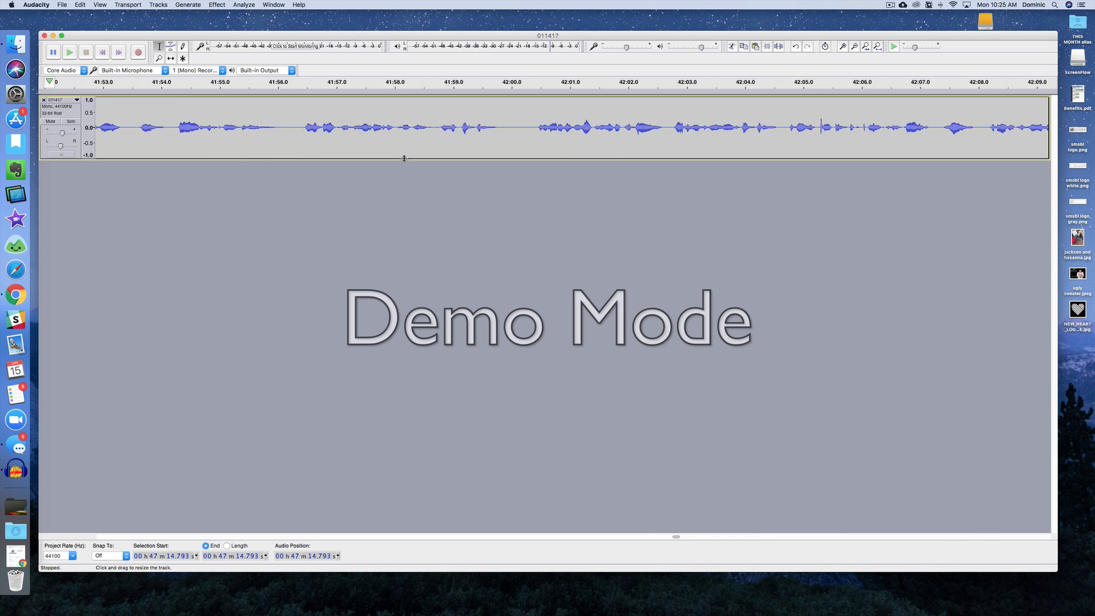
{"action": "scroll", "coordinate": [408, 158], "scroll_direction": "left", "scroll_amount": 8}
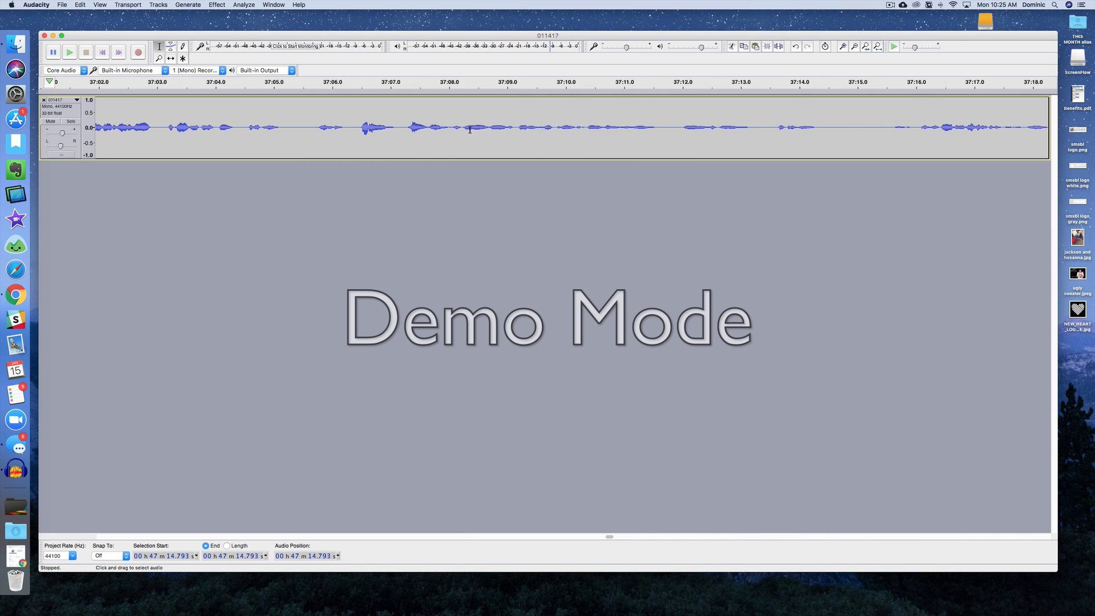
{"action": "scroll", "coordinate": [687, 123], "scroll_direction": "right", "scroll_amount": 3}
{"action": "left_click", "coordinate": [364, 121]}
{"action": "key", "text": "space"}
{"action": "key", "text": "space"}
{"action": "left_click", "coordinate": [174, 122]}
{"action": "key", "text": "space"}
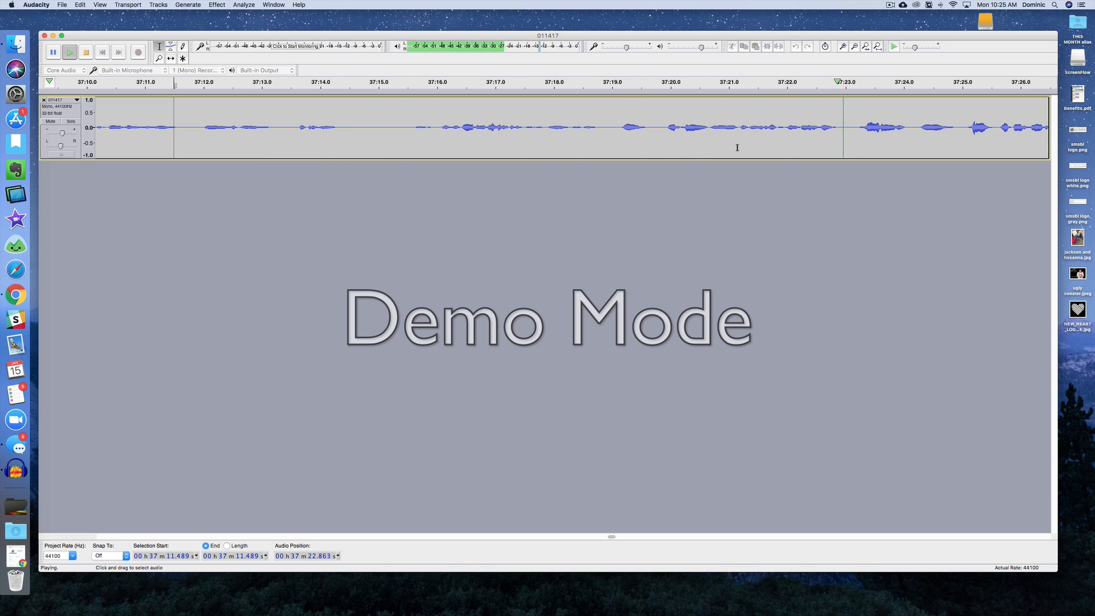
{"action": "left_click", "coordinate": [650, 136]}
{"action": "key", "text": "space"}
{"action": "key", "text": "space"}
Delete the passage from about 37:11.9 to 37:19.
{"action": "scroll", "coordinate": [644, 137], "scroll_direction": "left", "scroll_amount": 3}
{"action": "left_click", "coordinate": [209, 132]}
{"action": "key", "text": "space"}
{"action": "key", "text": "space"}
{"action": "left_click_drag", "start_coordinate": [357, 140], "coordinate": [773, 139]}
{"action": "key", "text": "Delete"}
Delete the remaining audio from 37:11.65 to 37:12.72 and check the cut by playing from about 37:11.
{"action": "left_click", "coordinate": [182, 114]}
{"action": "key", "text": "space"}
{"action": "key", "text": "space"}
{"action": "left_click_drag", "start_coordinate": [341, 130], "coordinate": [403, 130]}
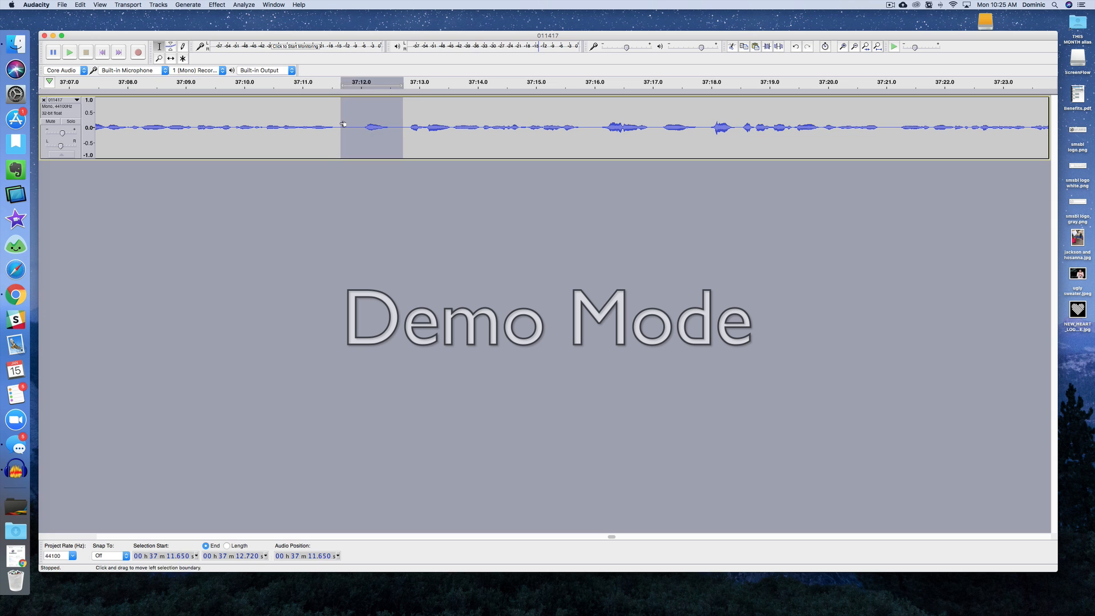
{"action": "key", "text": "Delete"}
{"action": "left_click", "coordinate": [307, 130]}
{"action": "key", "text": "space"}
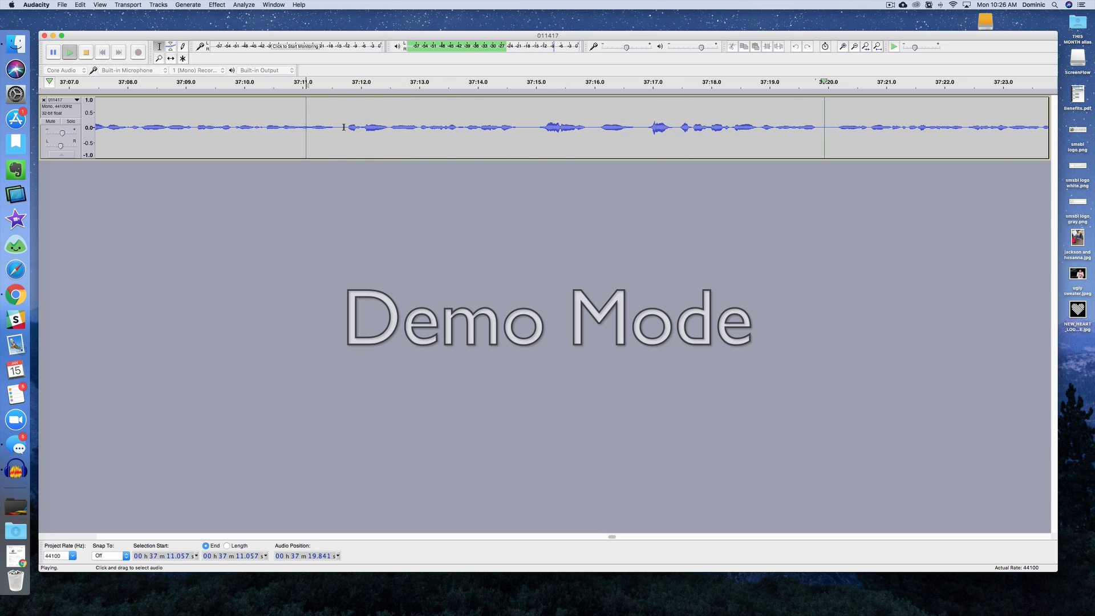
{"action": "scroll", "coordinate": [344, 127], "scroll_direction": "right", "scroll_amount": 9}
{"action": "key", "text": "space"}
Check the timestamp notes in Messages and listen to the track from about 36:24.
{"action": "scroll", "coordinate": [344, 127], "scroll_direction": "left", "scroll_amount": 15}
{"action": "key", "text": "super+Tab"}
{"action": "key", "text": "super+Tab"}
{"action": "scroll", "coordinate": [386, 143], "scroll_direction": "left", "scroll_amount": 15}
{"action": "left_click", "coordinate": [449, 130]}
{"action": "key", "text": "space"}
{"action": "key", "text": "space"}
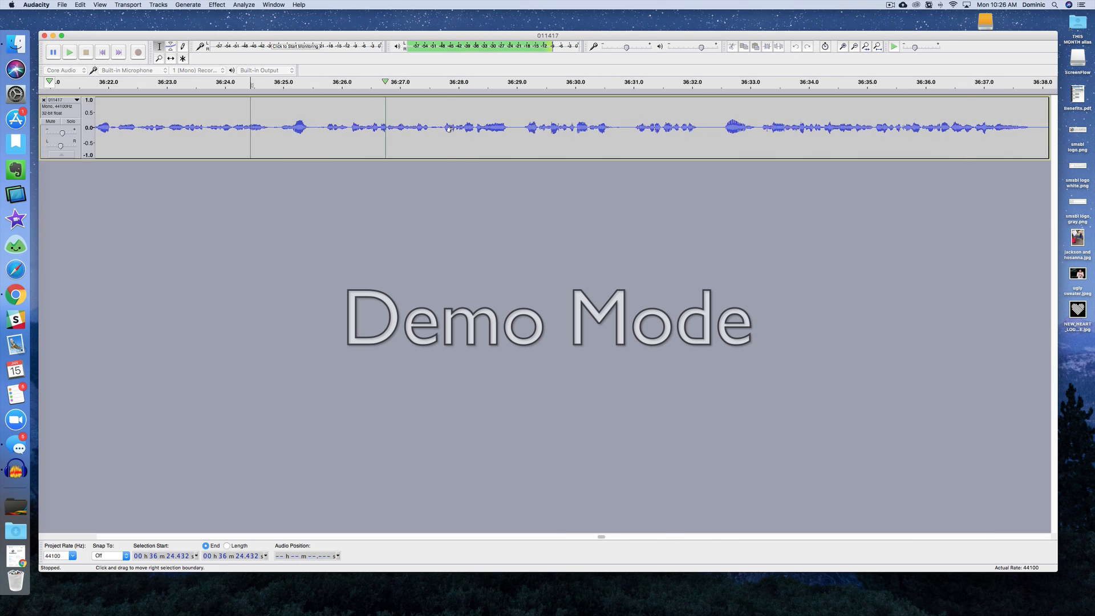
Locate the speaker's opening near the 34:20 note in Messages and listen from about 34:02.
{"action": "scroll", "coordinate": [452, 131], "scroll_direction": "left", "scroll_amount": 20}
{"action": "key", "text": "super+Tab"}
{"action": "key", "text": "super+Tab"}
{"action": "left_click", "coordinate": [265, 128]}
{"action": "key", "text": "space"}
{"action": "scroll", "coordinate": [273, 127], "scroll_direction": "right", "scroll_amount": 5}
{"action": "left_click", "coordinate": [286, 124]}
{"action": "key", "text": "space"}
{"action": "key", "text": "space"}
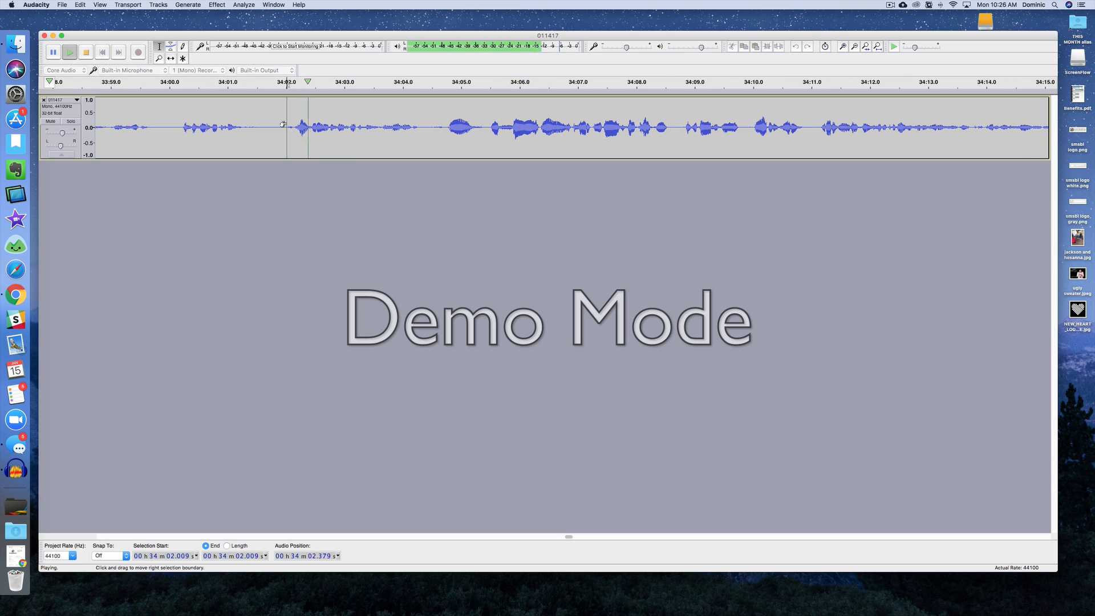
Listen to the track from about 34:04.8 to pinpoint where the speaker's opening begins.
{"action": "left_click", "coordinate": [450, 130]}
{"action": "key", "text": "space"}
{"action": "key", "text": "space"}
{"action": "key", "text": "space"}
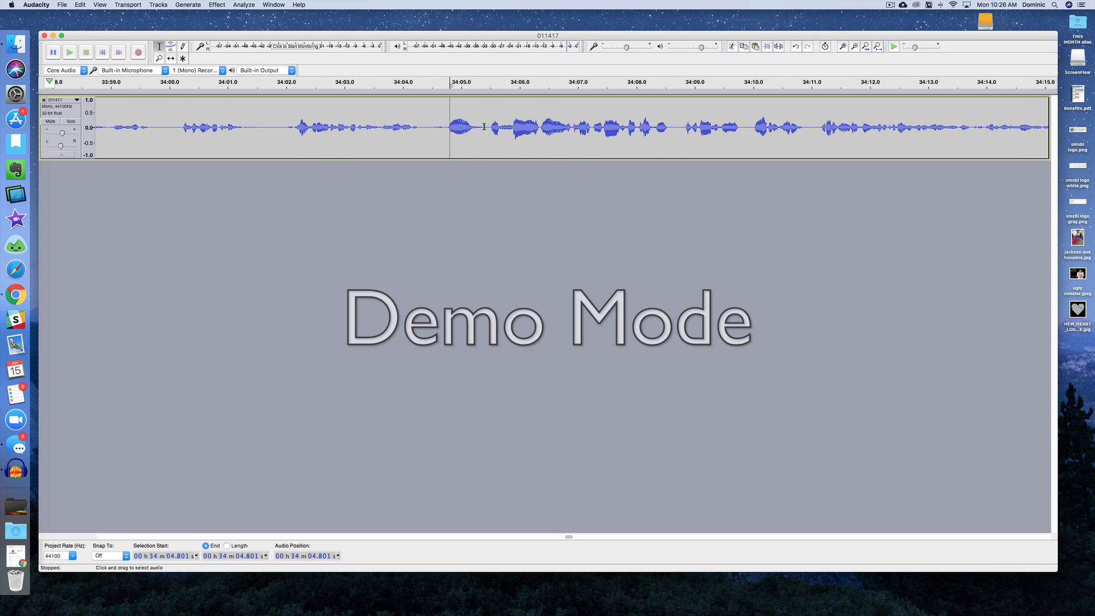
Delete everything from the track's start to about 34:05.4 and play the new beginning to check it.
{"action": "left_click_drag", "start_coordinate": [485, 129], "coordinate": [158, 129]}
{"action": "left_click", "coordinate": [854, 46]}
{"action": "left_click_drag", "start_coordinate": [471, 108], "coordinate": [149, 110]}
{"action": "left_click", "coordinate": [854, 47]}
{"action": "left_click", "coordinate": [854, 46]}
{"action": "left_click", "coordinate": [854, 46]}
{"action": "left_click", "coordinate": [854, 46]}
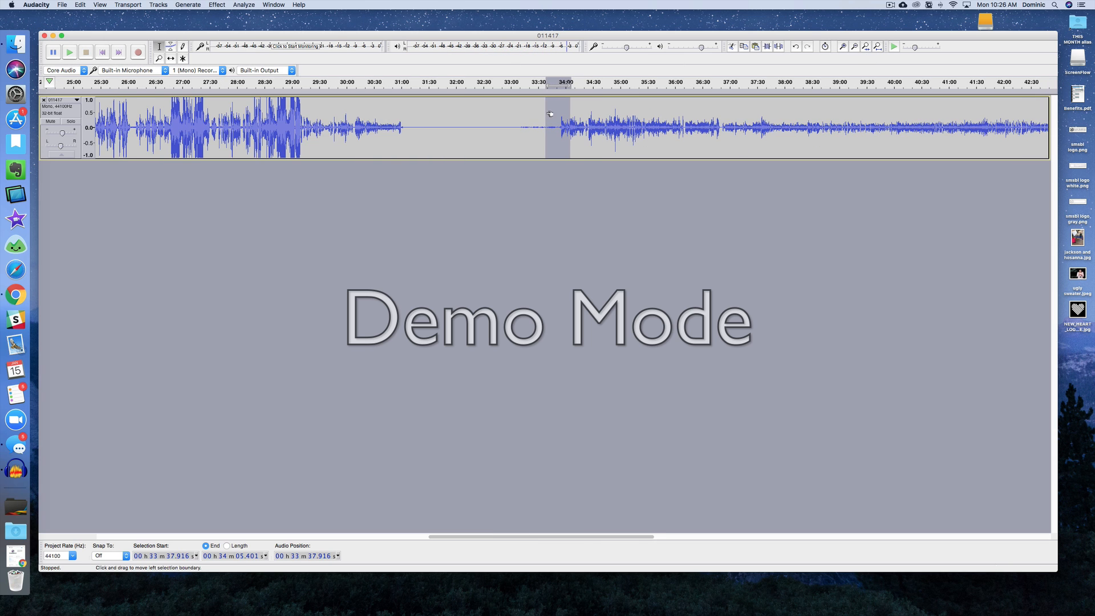
{"action": "left_click_drag", "start_coordinate": [550, 113], "coordinate": [92, 115]}
{"action": "double_click", "coordinate": [854, 46]}
{"action": "left_click_drag", "start_coordinate": [435, 116], "coordinate": [95, 115]}
{"action": "key", "text": "Delete"}
{"action": "key", "text": "space"}
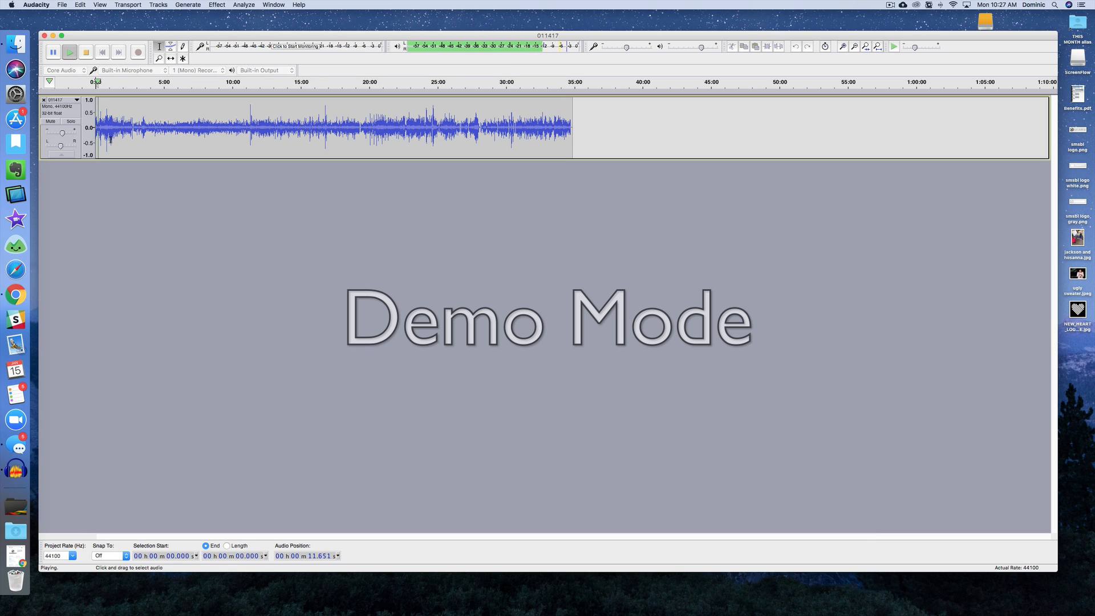
Listen from about 30:32 and at further points up to about 33:26 to find where the talk ends.
{"action": "left_click", "coordinate": [513, 127]}
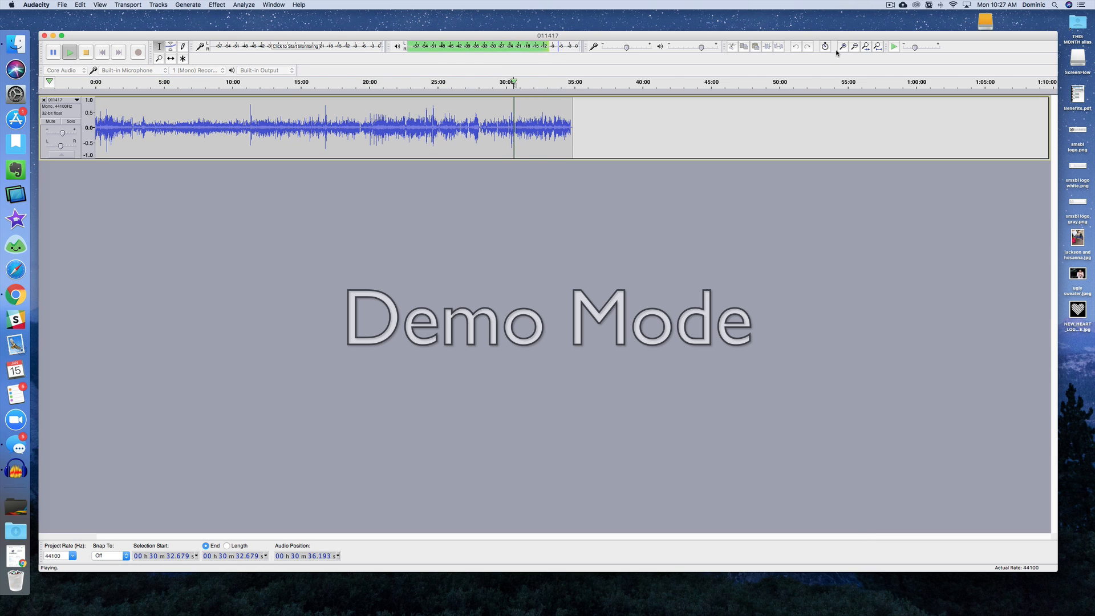
{"action": "key", "text": "ctrl+1"}
{"action": "key", "text": "ctrl+1"}
{"action": "key", "text": "ctrl+1"}
{"action": "key", "text": "space"}
{"action": "scroll", "coordinate": [791, 131], "scroll_direction": "right", "scroll_amount": 1}
{"action": "left_click", "coordinate": [785, 130]}
{"action": "key", "text": "space"}
{"action": "key", "text": "space"}
{"action": "left_click", "coordinate": [855, 132]}
{"action": "key", "text": "space"}
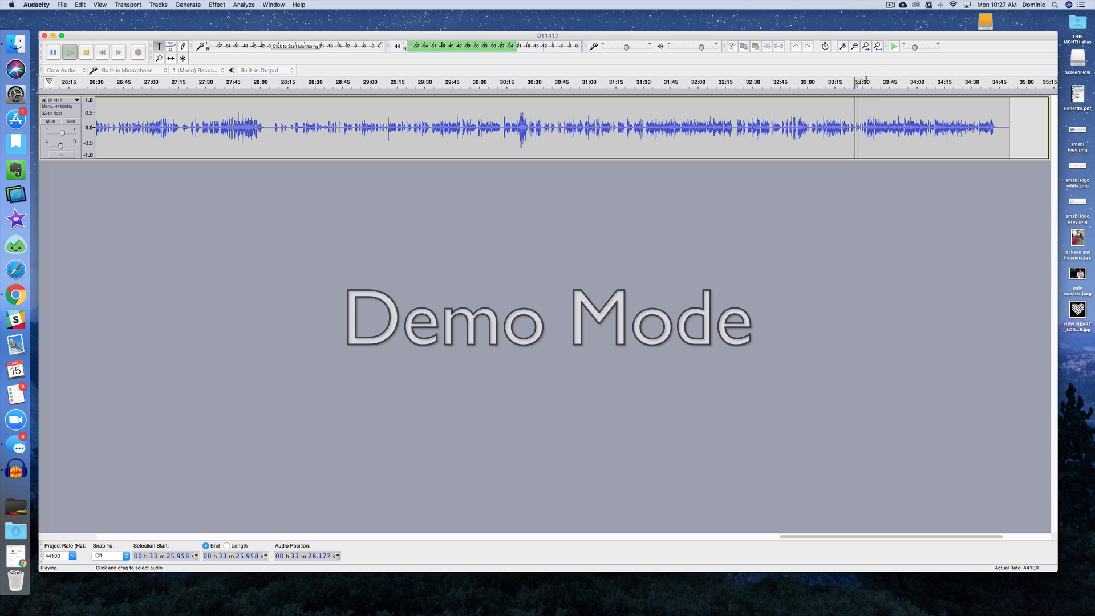
Examine the audio closely between about 33:26 and 33:32 by listening to locate the exact end of the talk.
{"action": "left_click", "coordinate": [847, 49]}
{"action": "left_click", "coordinate": [847, 49]}
{"action": "left_click", "coordinate": [847, 49]}
{"action": "left_click", "coordinate": [847, 49]}
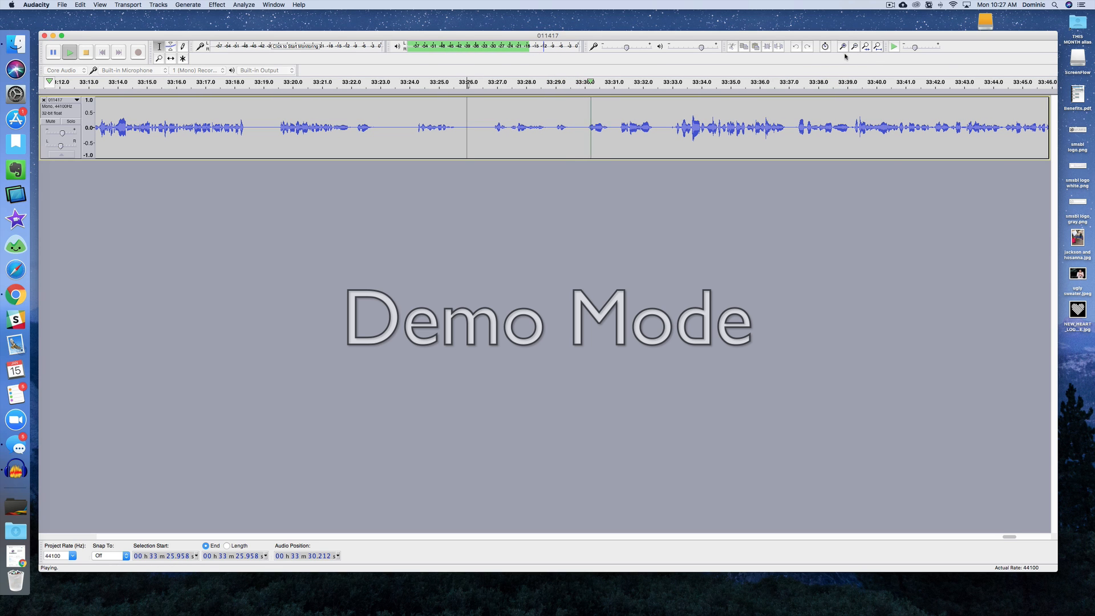
{"action": "key", "text": "space"}
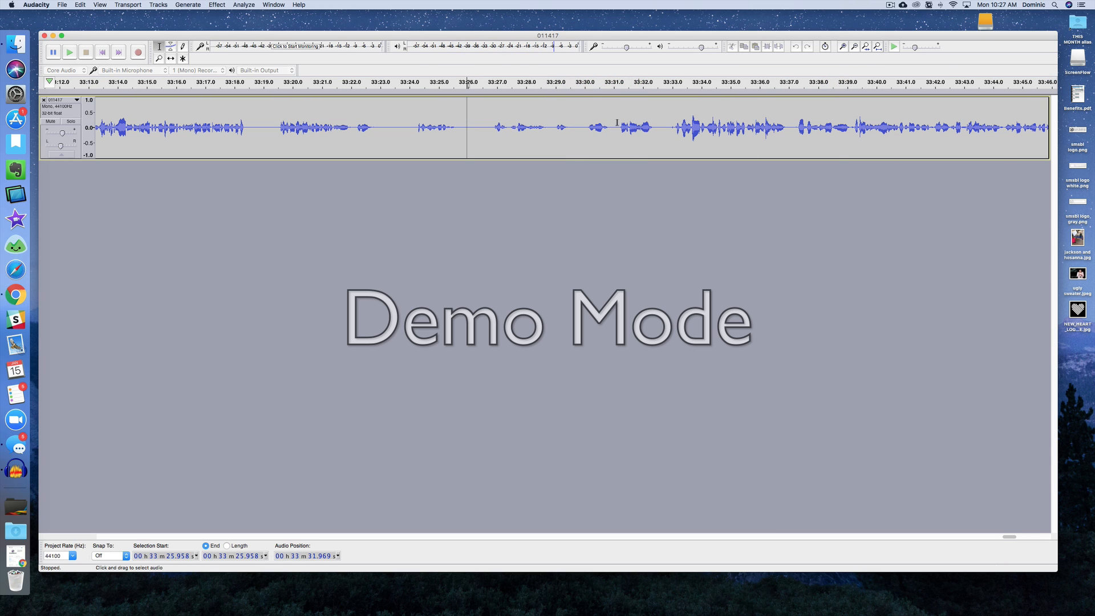
{"action": "left_click_drag", "start_coordinate": [620, 126], "coordinate": [699, 124]}
{"action": "left_click", "coordinate": [601, 122]}
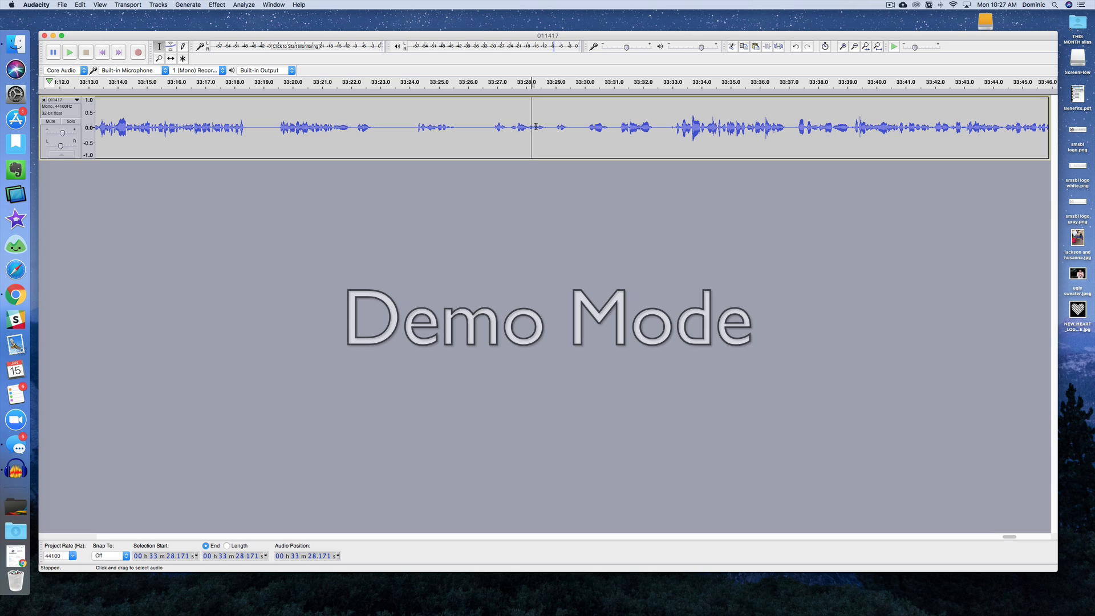
{"action": "left_click", "coordinate": [501, 126]}
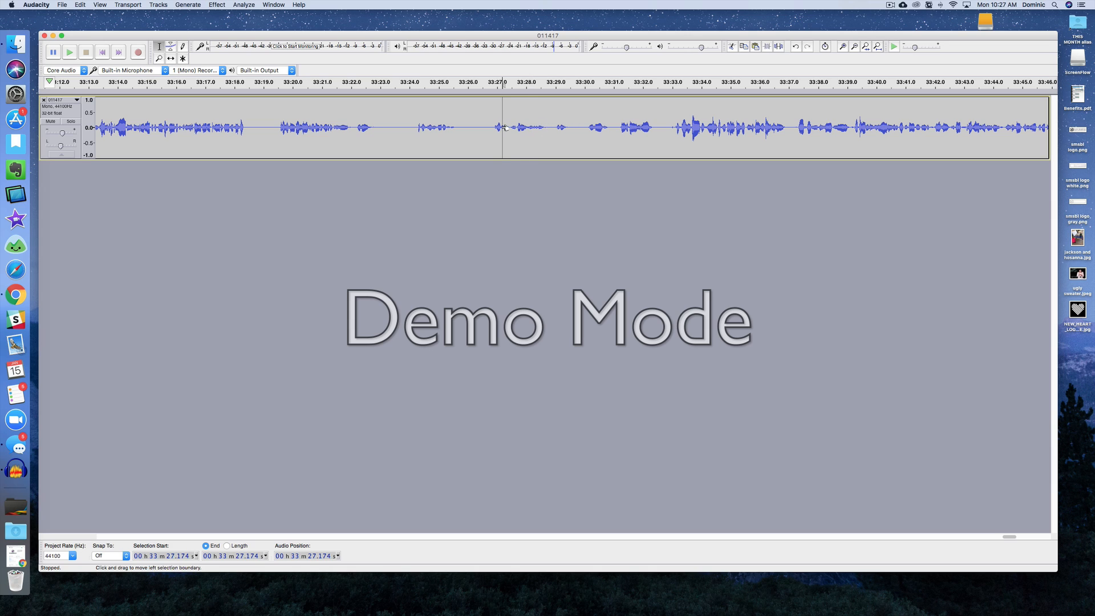
{"action": "left_click", "coordinate": [469, 123]}
{"action": "key", "text": "space"}
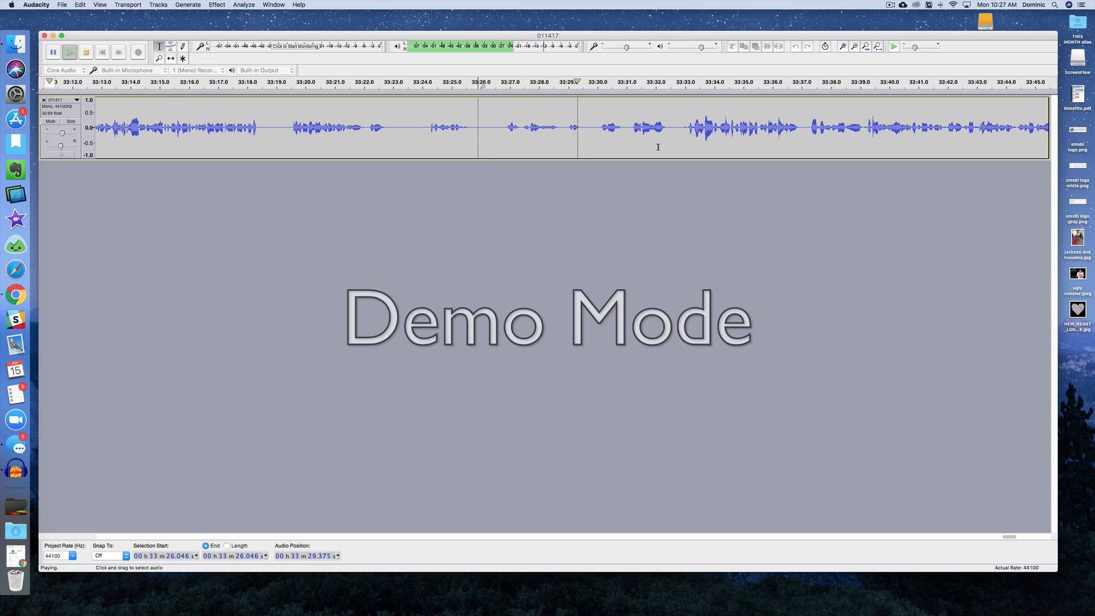
{"action": "key", "text": "space"}
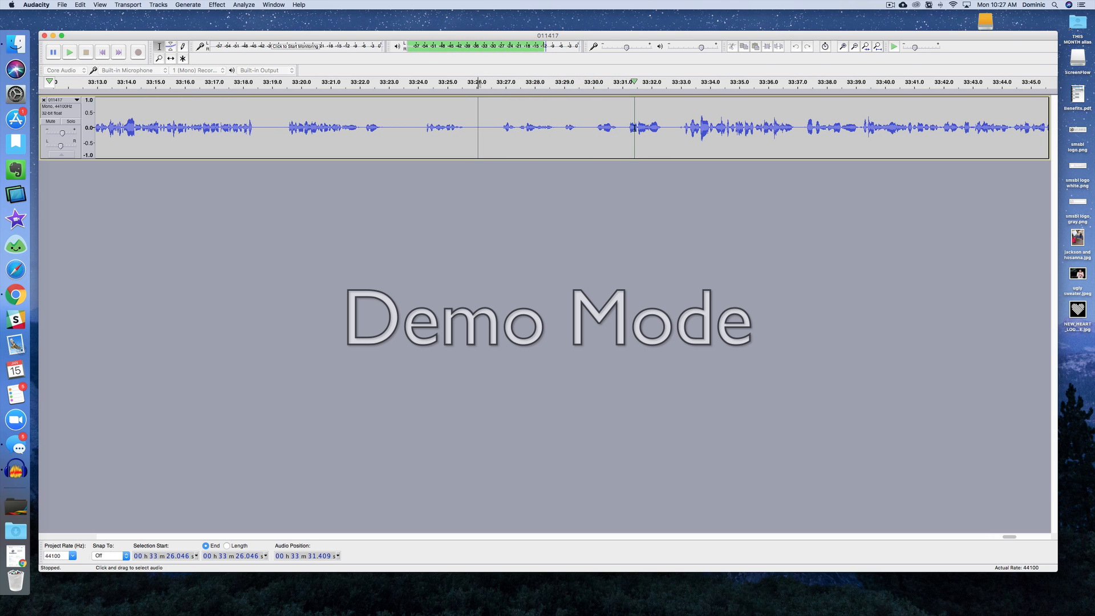
Delete the audio from about 33:31 to the end of the track.
{"action": "left_click_drag", "start_coordinate": [635, 125], "coordinate": [1077, 129]}
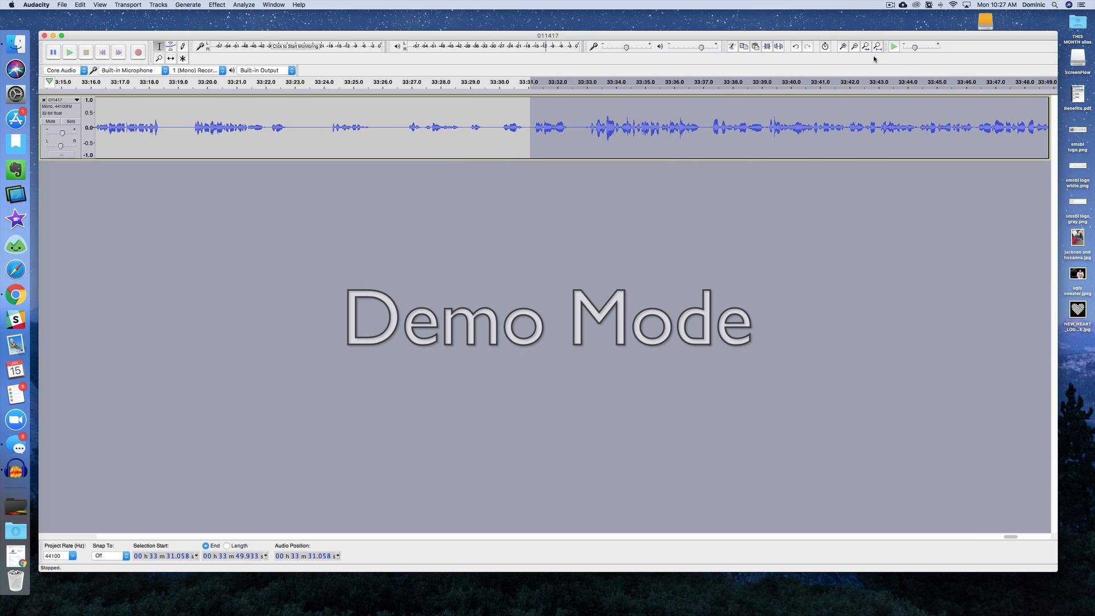
{"action": "left_click", "coordinate": [857, 48]}
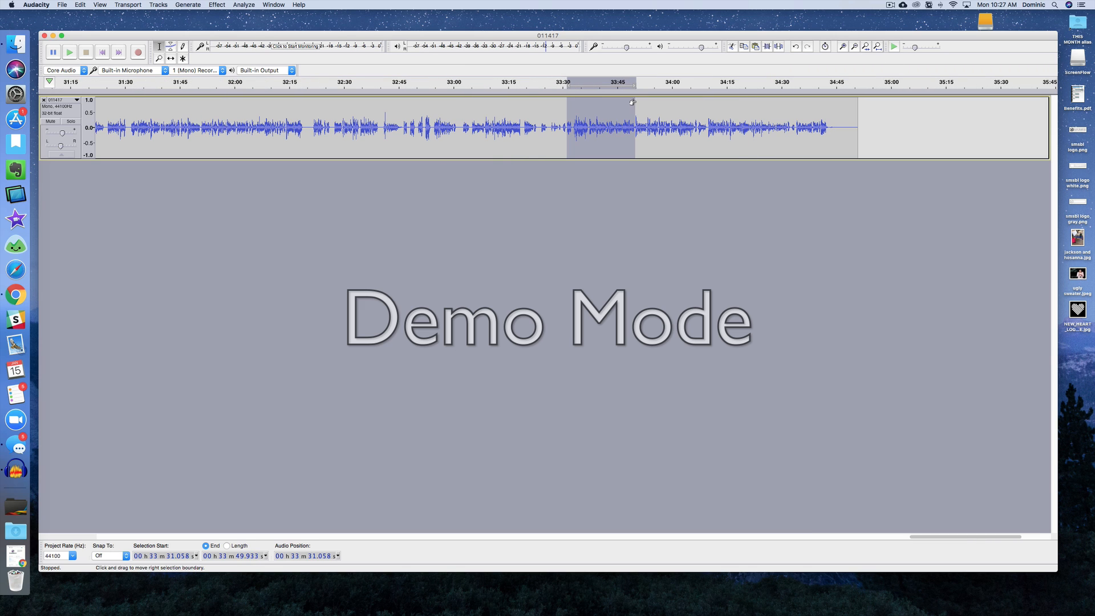
{"action": "left_click_drag", "start_coordinate": [633, 103], "coordinate": [853, 111]}
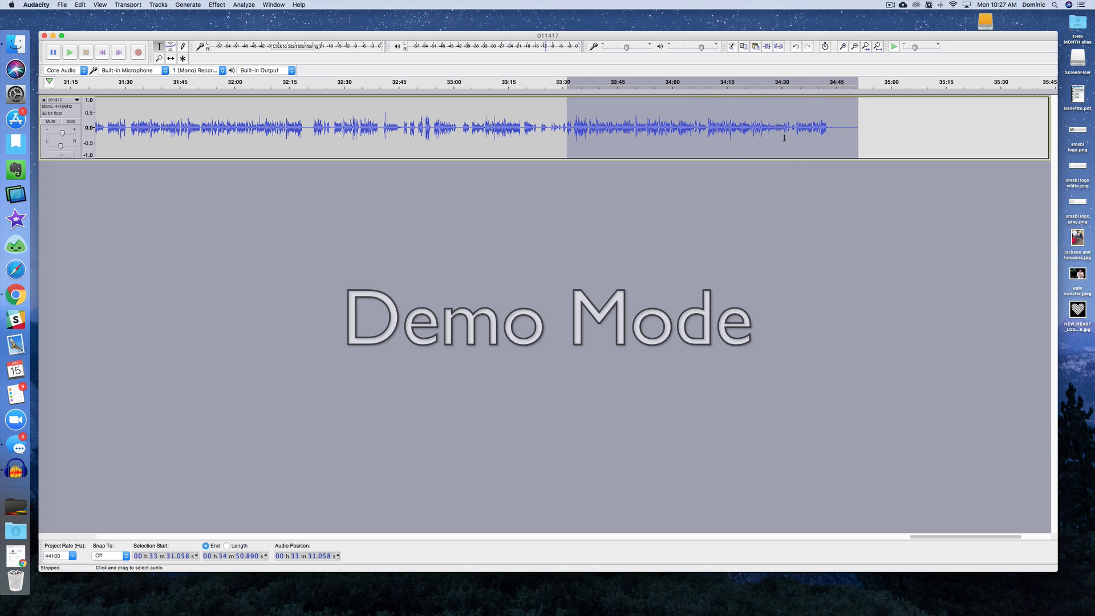
{"action": "key", "text": "Delete"}
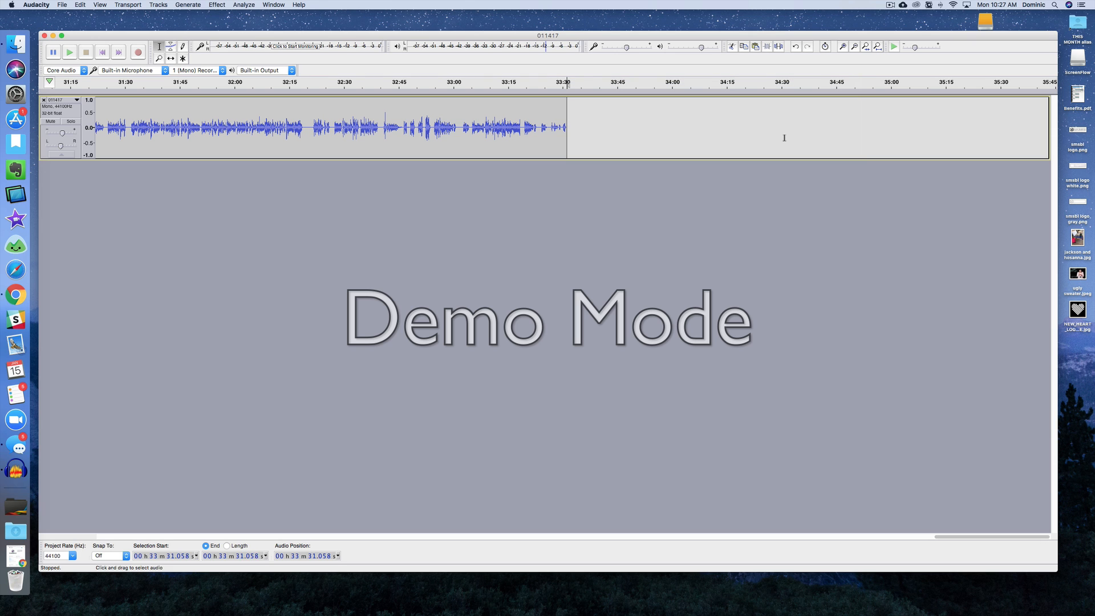
{"action": "scroll", "coordinate": [653, 165], "scroll_direction": "left", "scroll_amount": 10}
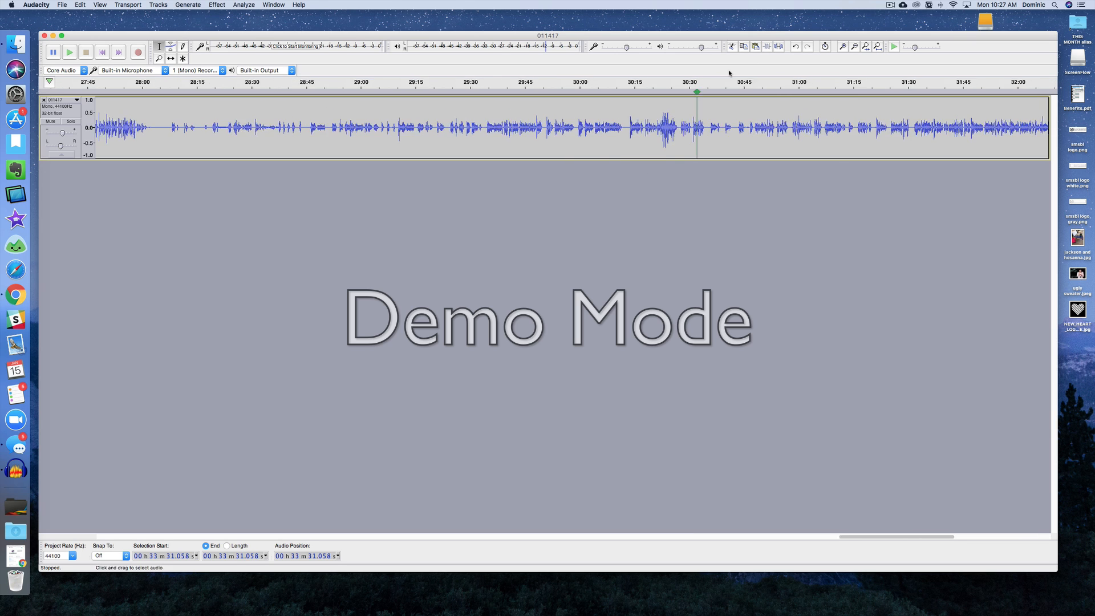
{"action": "left_click", "coordinate": [858, 49]}
{"action": "left_click", "coordinate": [858, 49]}
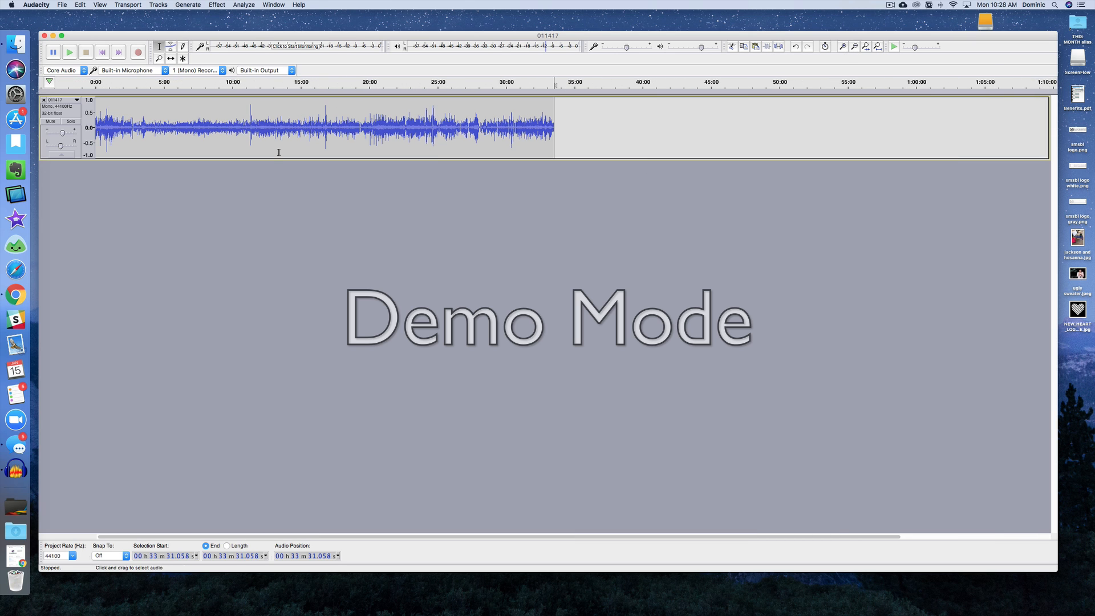
{"action": "key", "text": "super+space"}
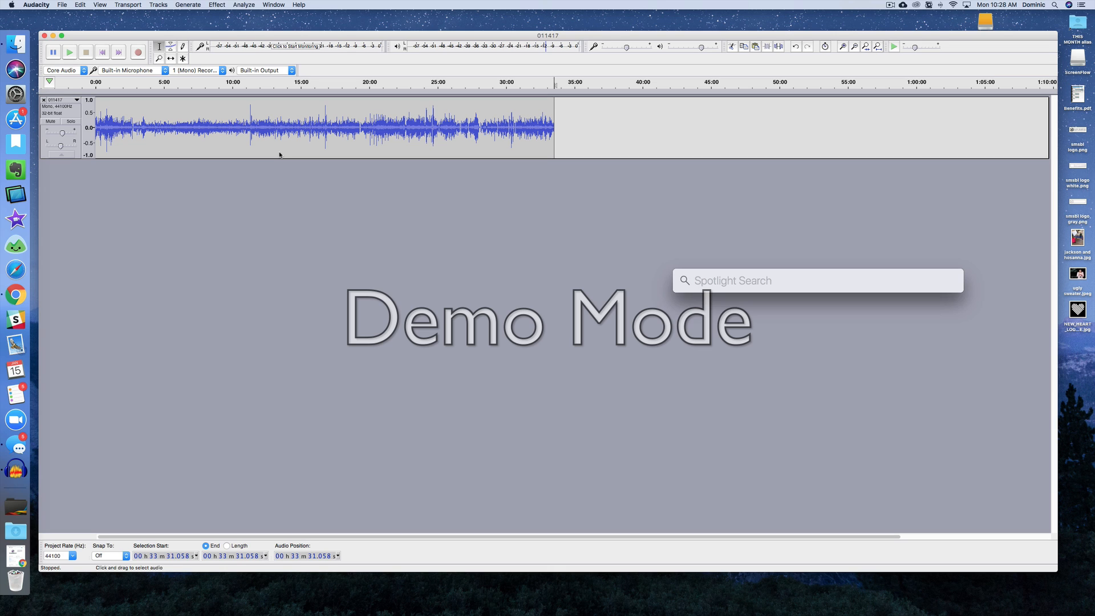
{"action": "type", "text": "mixdo"}
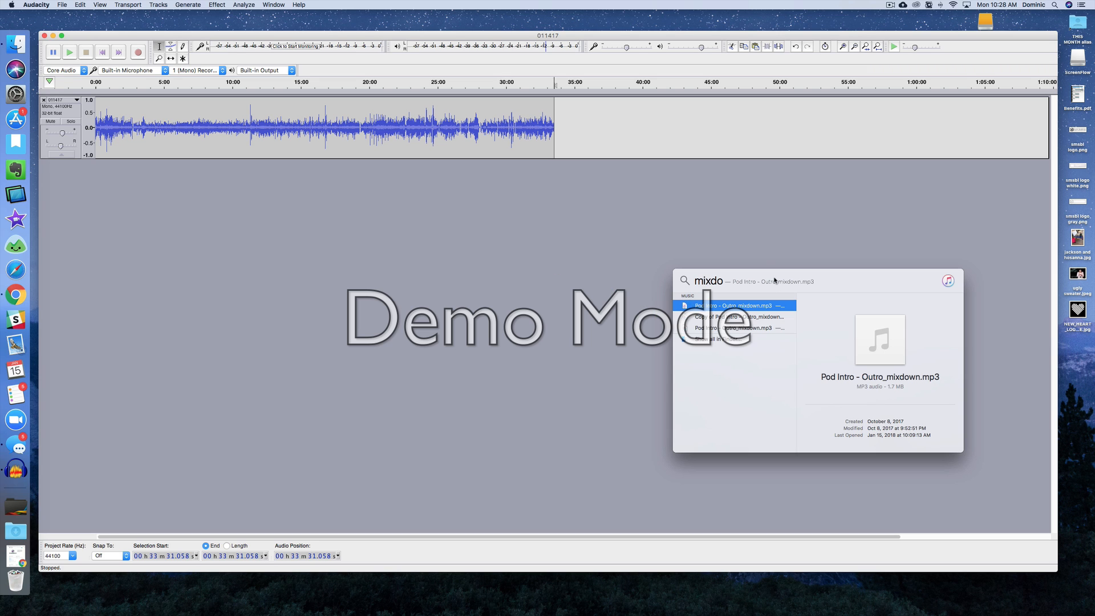
{"action": "key", "text": "Escape"}
Search the audio import dialog for "mixdown" and import Copy of Pod Intro - Outro_mixdown.mp3 into the project.
{"action": "mouse_move", "coordinate": [114, 103]}
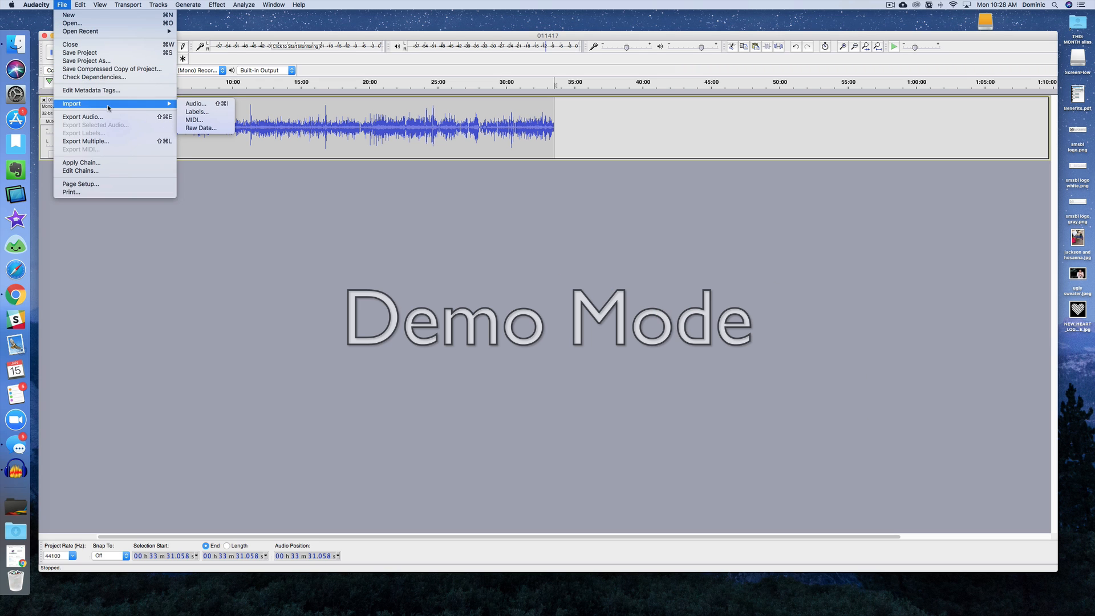
{"action": "left_click", "coordinate": [197, 103]}
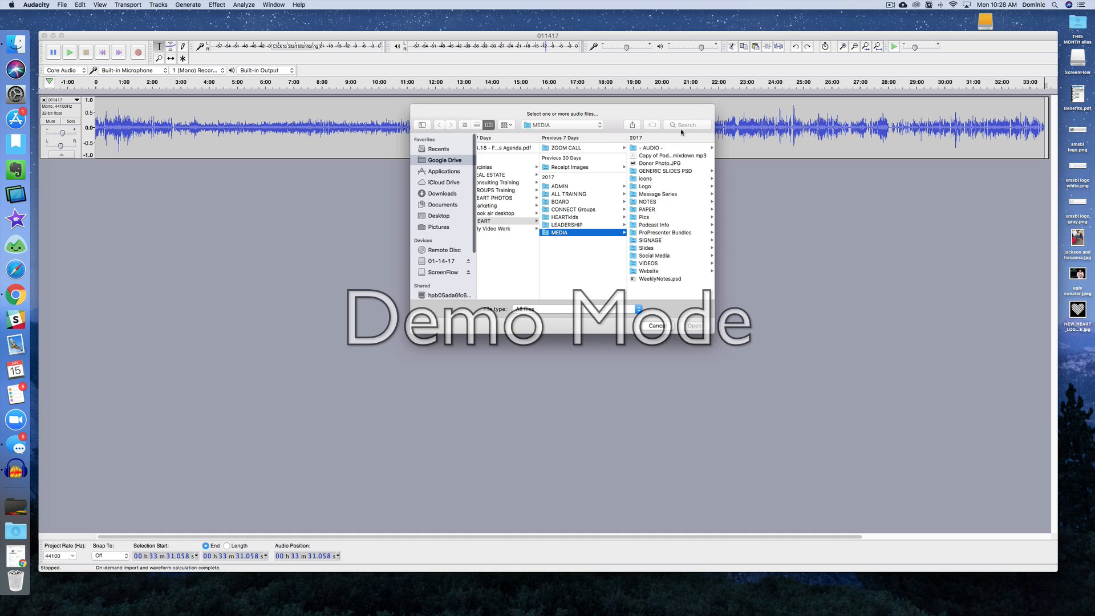
{"action": "left_click", "coordinate": [682, 125]}
{"action": "type", "text": "mixo"}
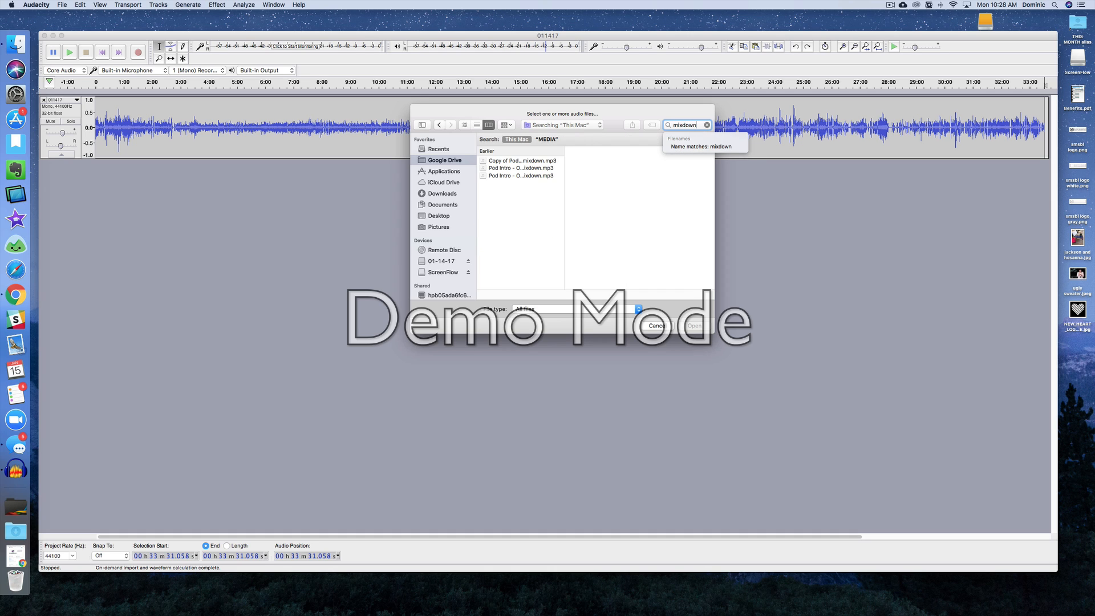
{"action": "left_click", "coordinate": [553, 162]}
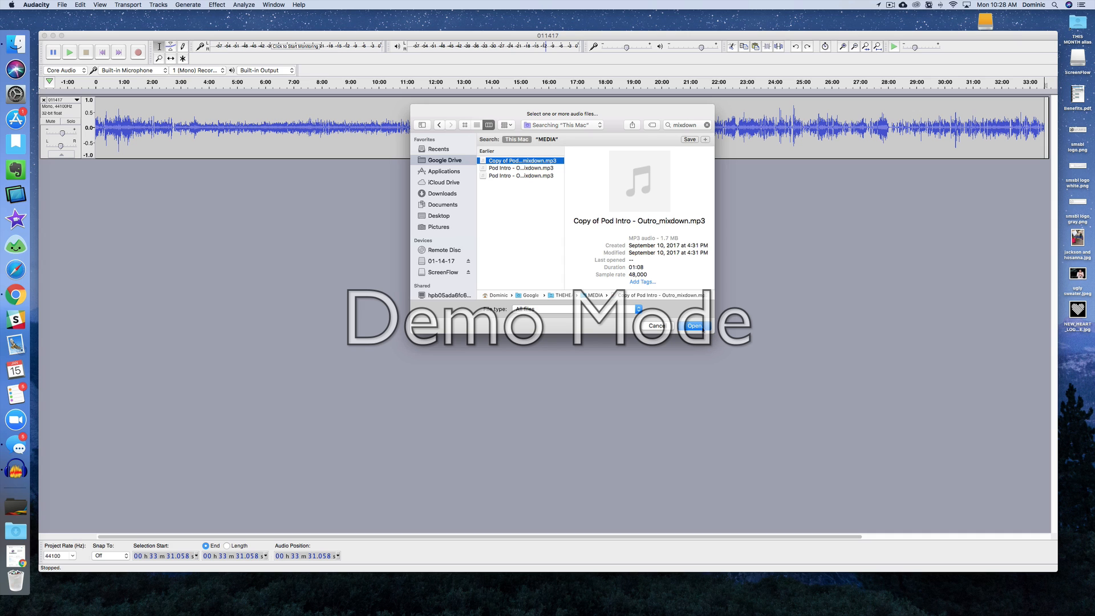
{"action": "key", "text": "Return"}
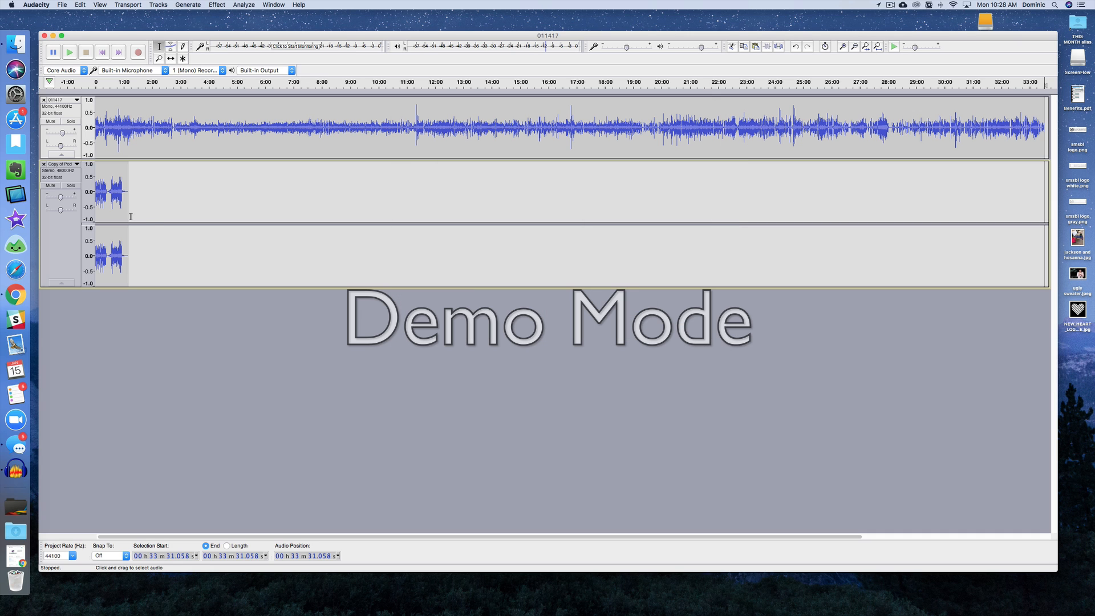
Delete about the first 26 seconds of the imported music track and play from about 1.3 s to check it.
{"action": "left_click", "coordinate": [110, 188]}
{"action": "left_click", "coordinate": [841, 48]}
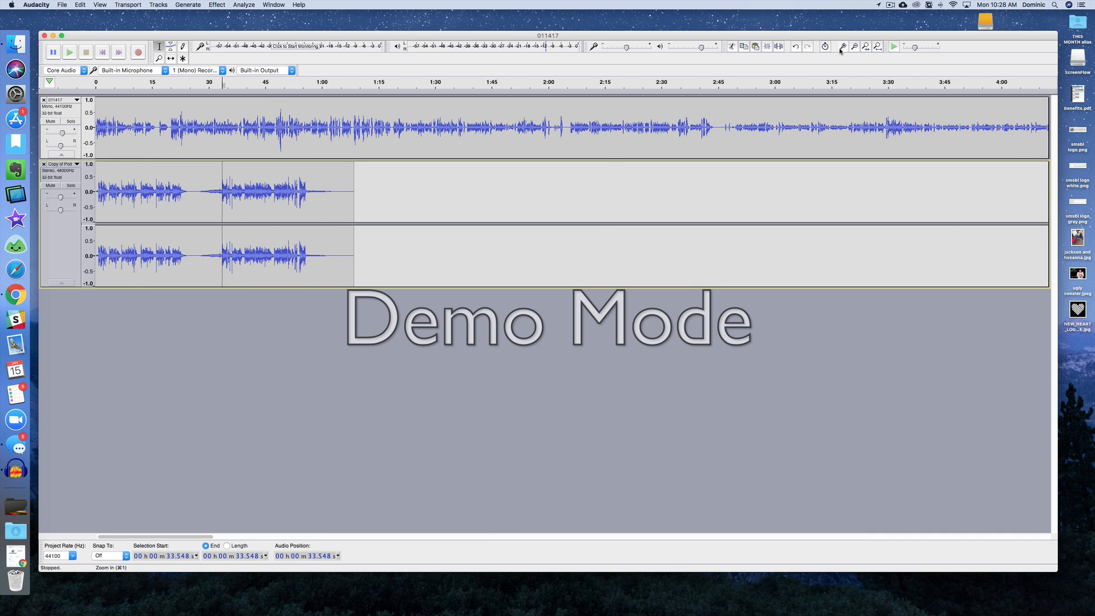
{"action": "left_click", "coordinate": [842, 48]}
{"action": "left_click", "coordinate": [842, 48]}
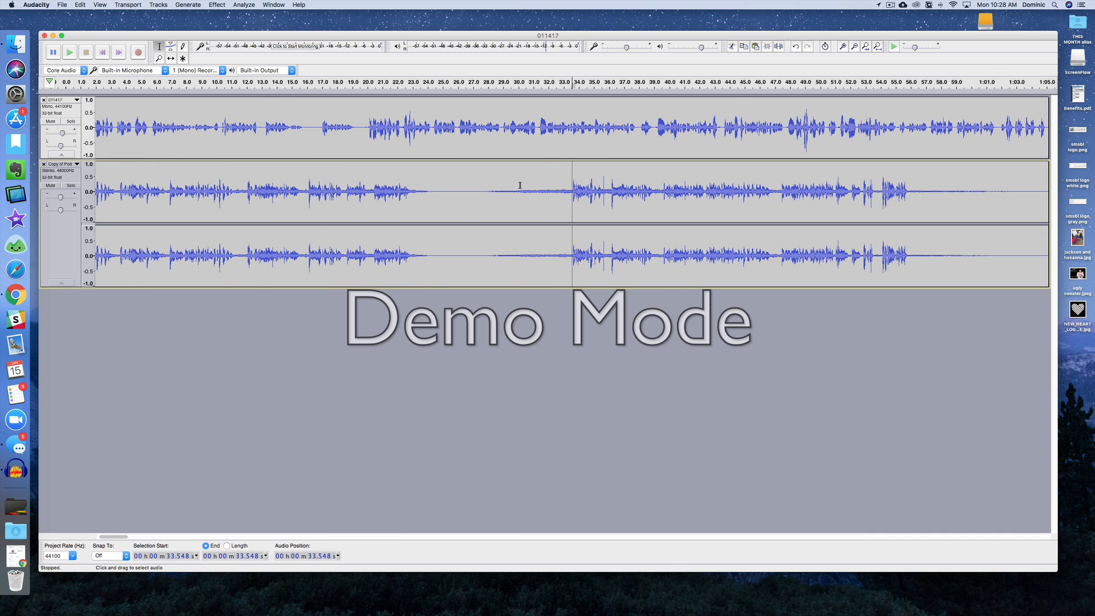
{"action": "left_click", "coordinate": [854, 48]}
{"action": "left_click_drag", "start_coordinate": [292, 190], "coordinate": [78, 195]}
{"action": "key", "text": "Delete"}
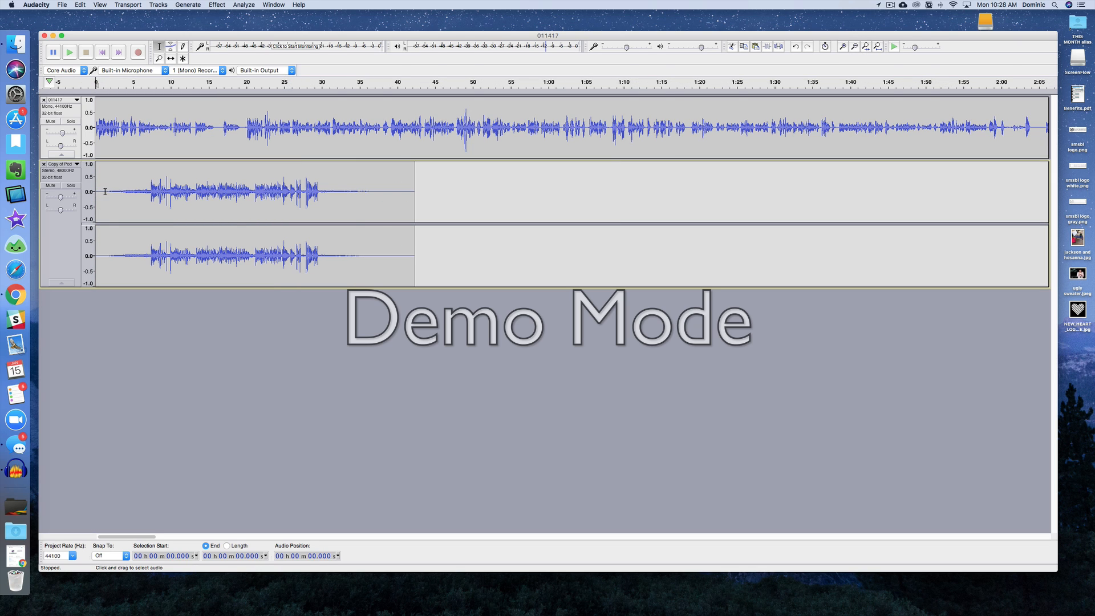
{"action": "left_click", "coordinate": [105, 191]}
{"action": "key", "text": "space"}
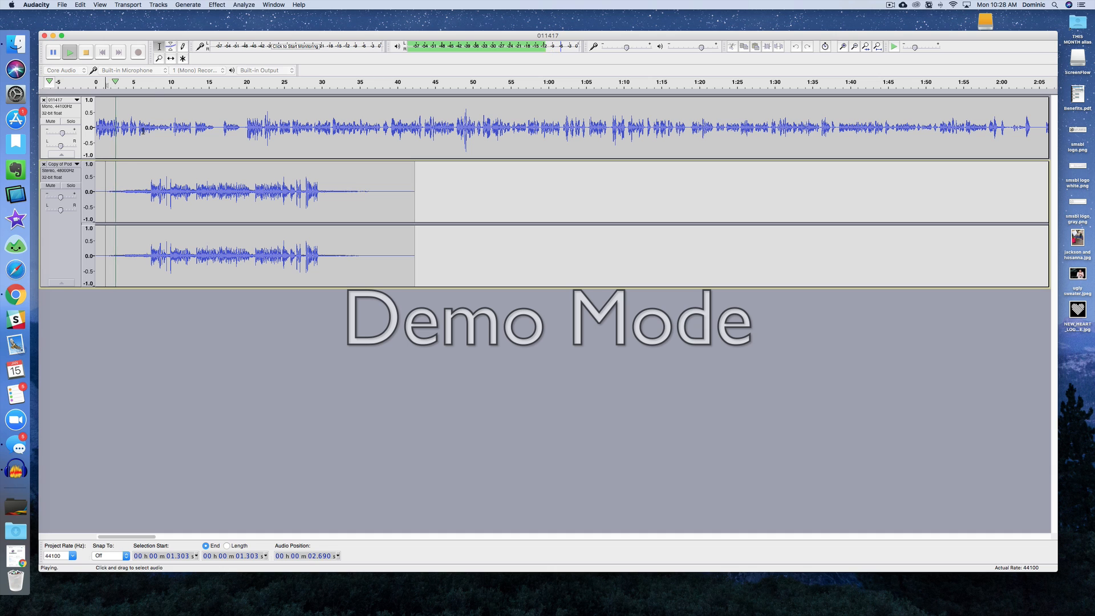
{"action": "key", "text": "space"}
Time-shift the remaining music clip to start at about 33:17, overlapping the end of the 011417 track, and return to the Selection tool.
{"action": "left_click", "coordinate": [171, 60]}
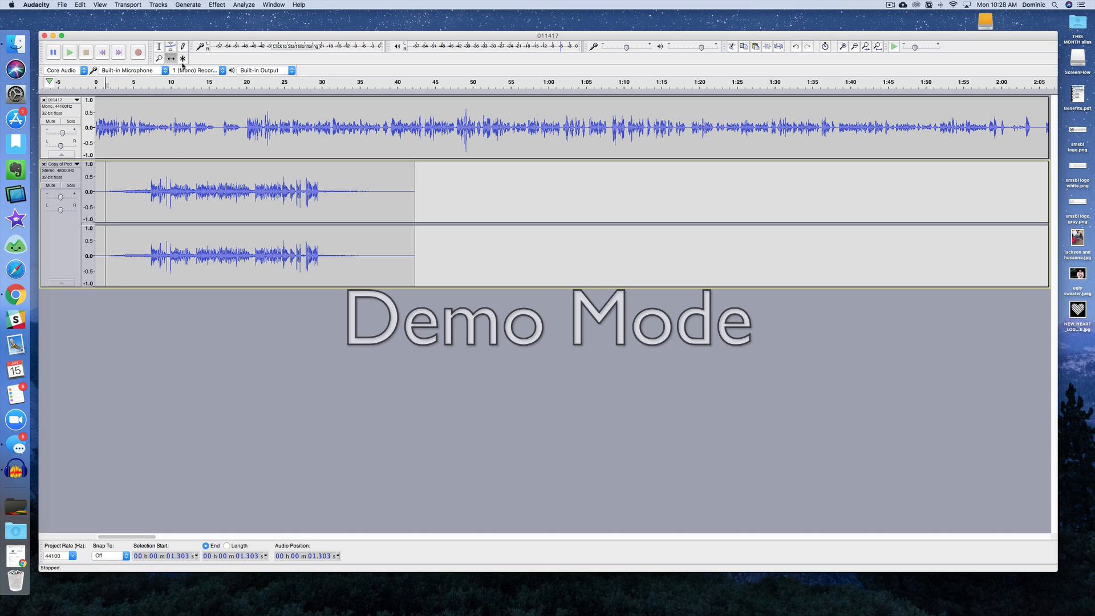
{"action": "left_click_drag", "start_coordinate": [425, 169], "coordinate": [1084, 171]}
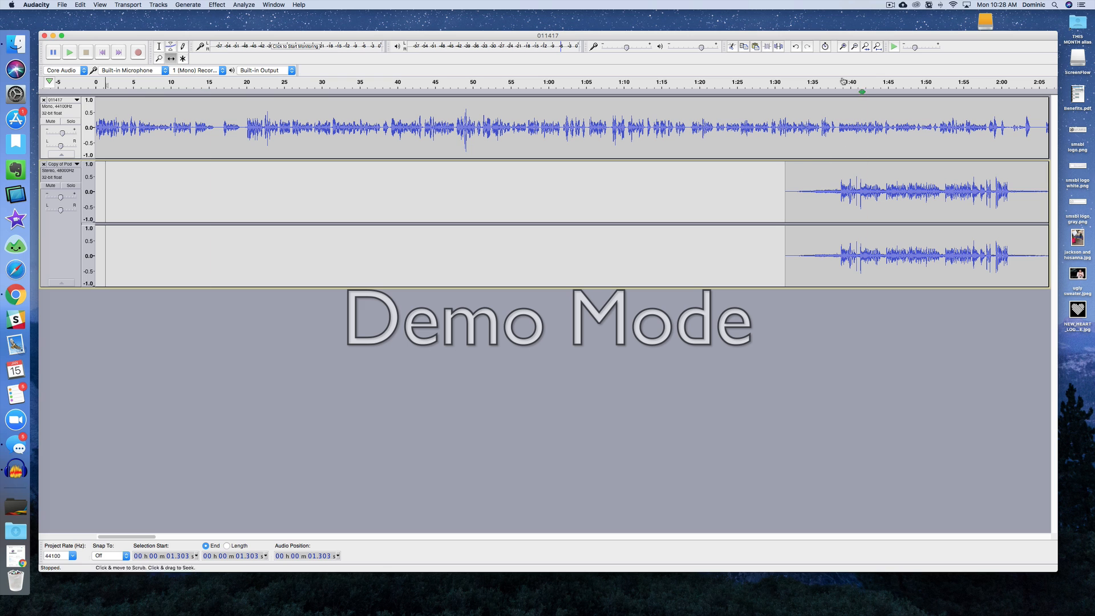
{"action": "left_click", "coordinate": [854, 46]}
{"action": "left_click", "coordinate": [854, 47]}
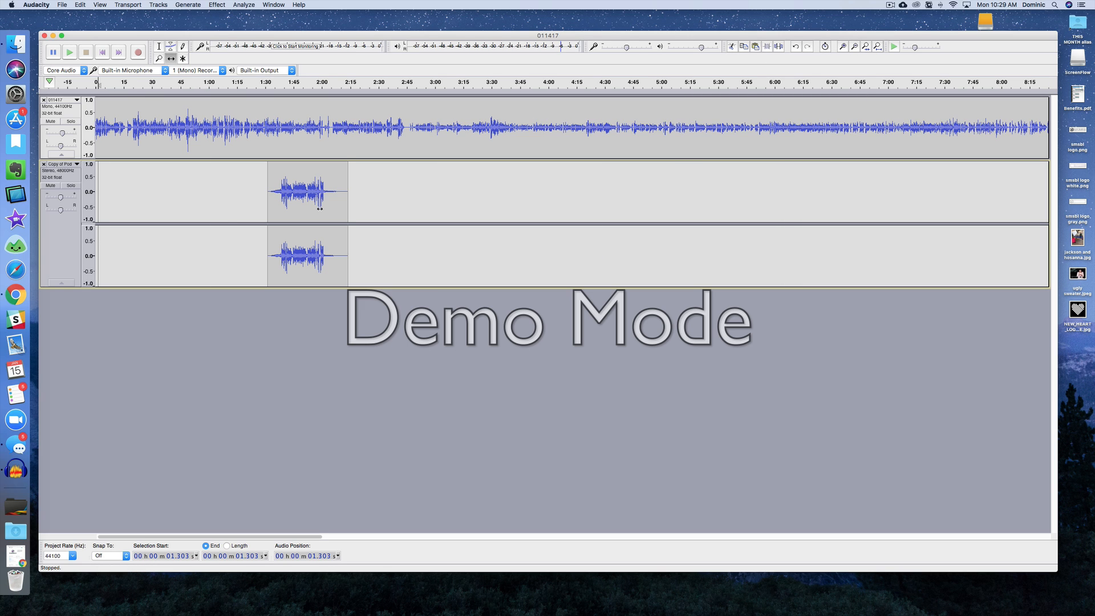
{"action": "left_click_drag", "start_coordinate": [308, 184], "coordinate": [1083, 184]}
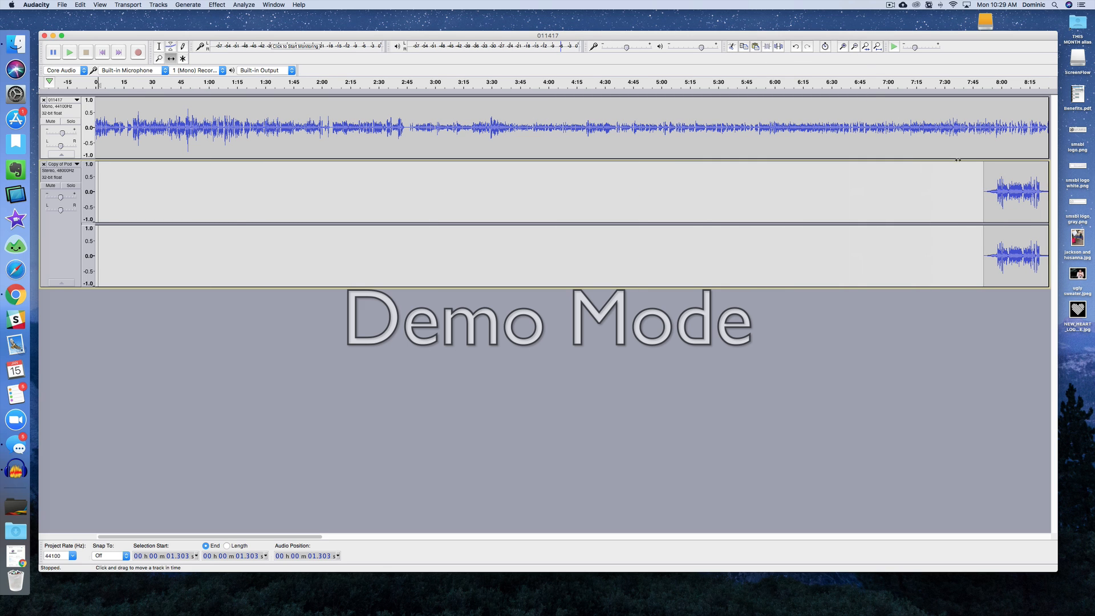
{"action": "left_click", "coordinate": [854, 46]}
{"action": "left_click", "coordinate": [855, 46]}
{"action": "left_click", "coordinate": [854, 46]}
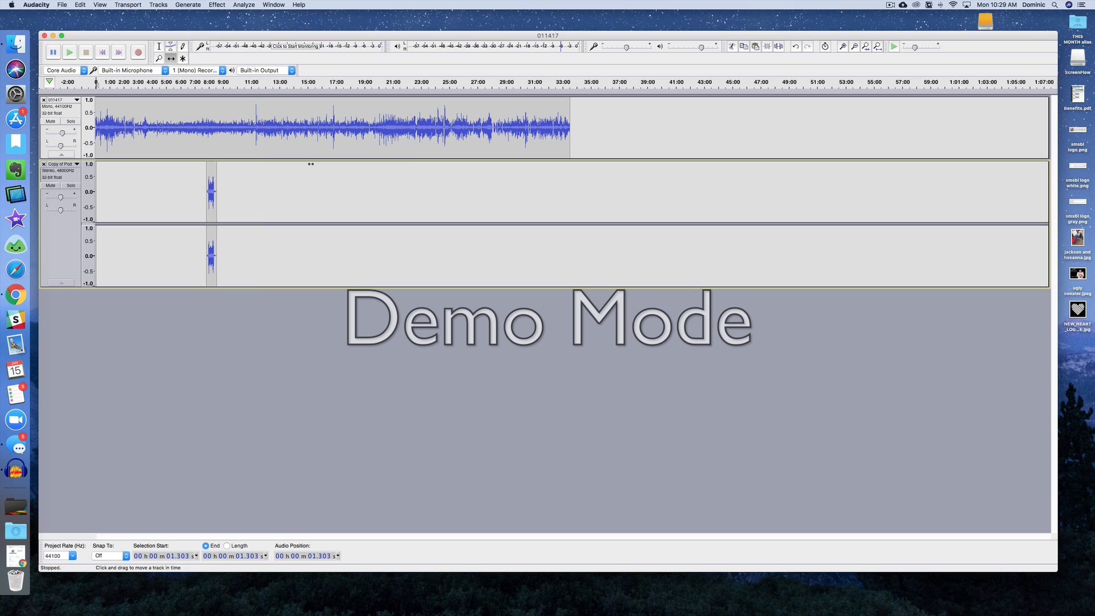
{"action": "left_click_drag", "start_coordinate": [204, 176], "coordinate": [572, 164]}
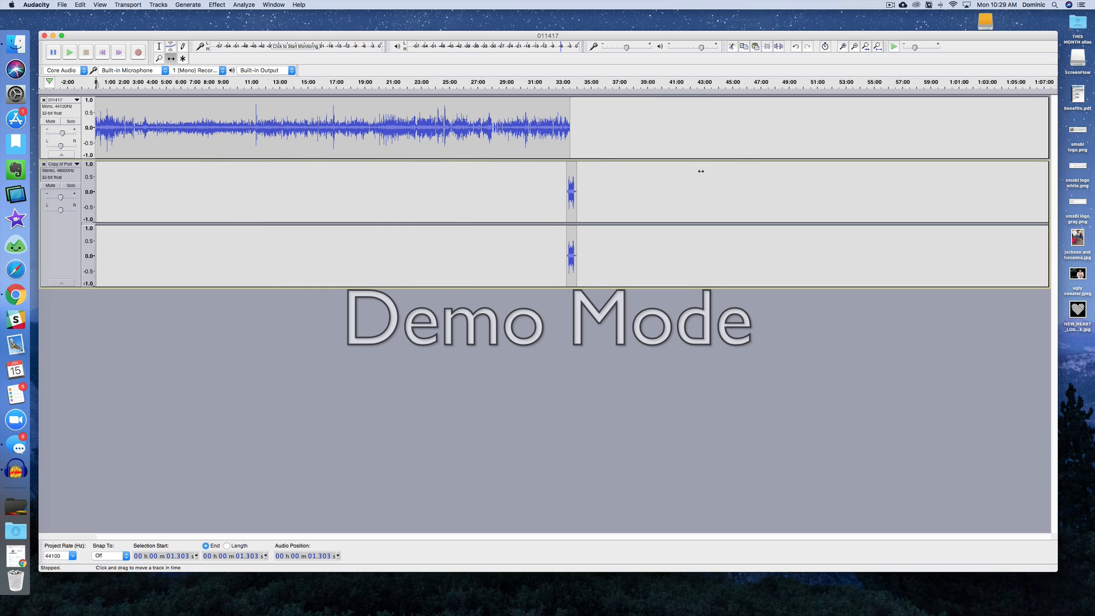
{"action": "left_click", "coordinate": [159, 47]}
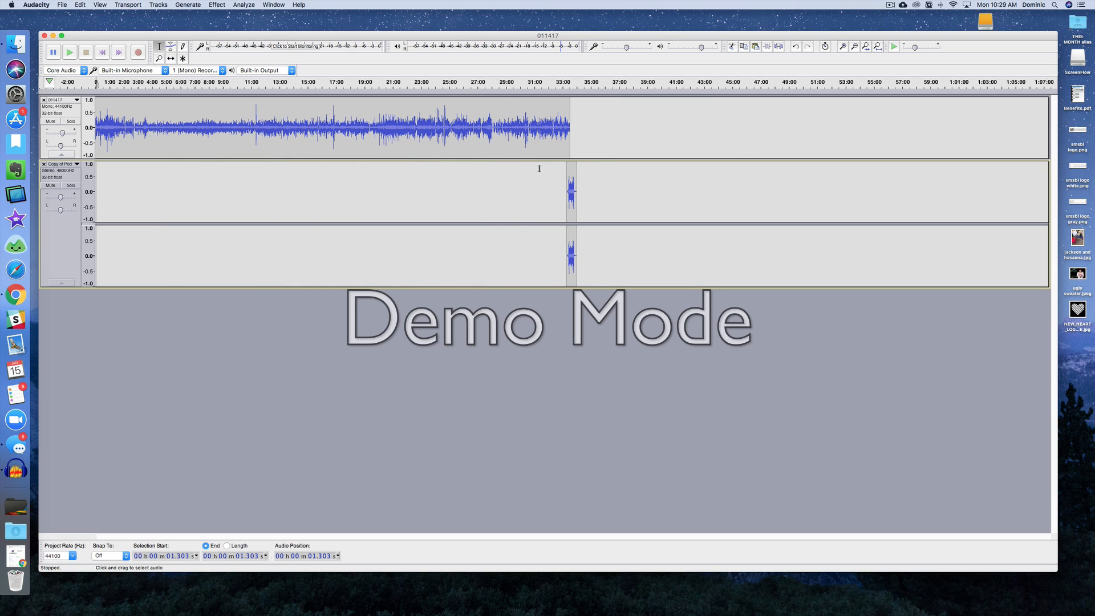
Time-shift the closing music clip to start at about 33:26 so it overlaps only the last seconds of the 011417 track.
{"action": "left_click", "coordinate": [570, 141]}
{"action": "left_click", "coordinate": [843, 46]}
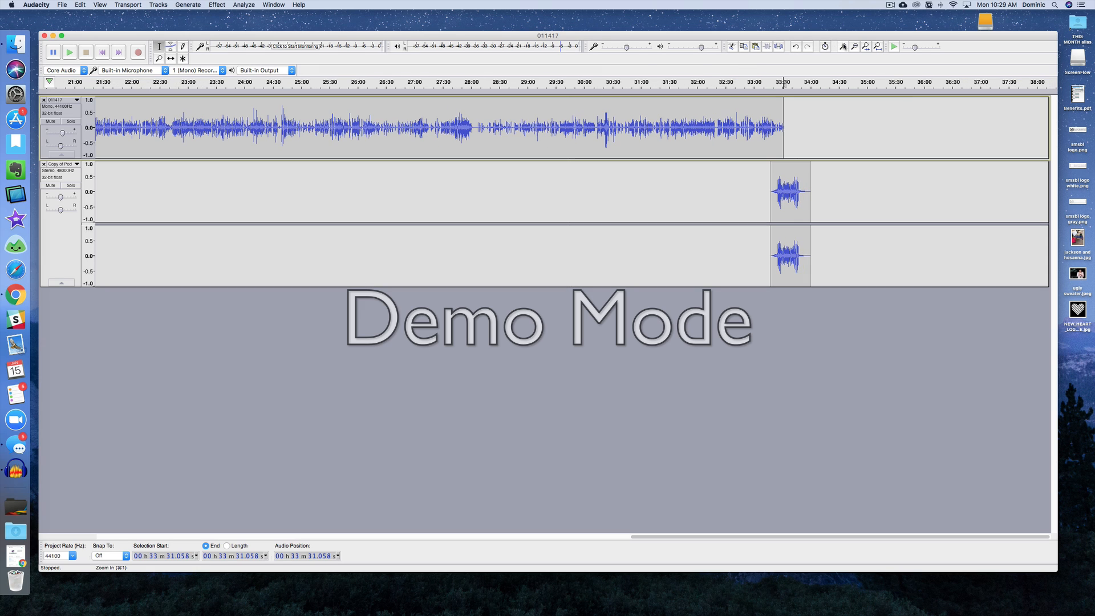
{"action": "left_click", "coordinate": [843, 46]}
{"action": "left_click", "coordinate": [843, 45]}
{"action": "left_click", "coordinate": [843, 46]}
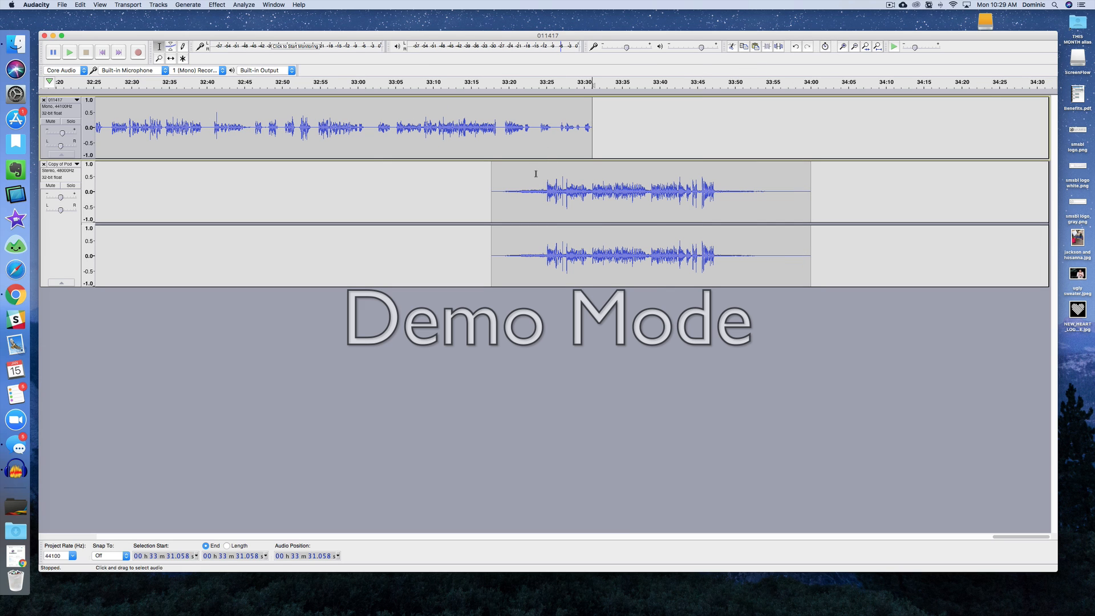
{"action": "left_click", "coordinate": [170, 58]}
{"action": "left_click_drag", "start_coordinate": [560, 176], "coordinate": [613, 172]}
{"action": "left_click", "coordinate": [159, 46]}
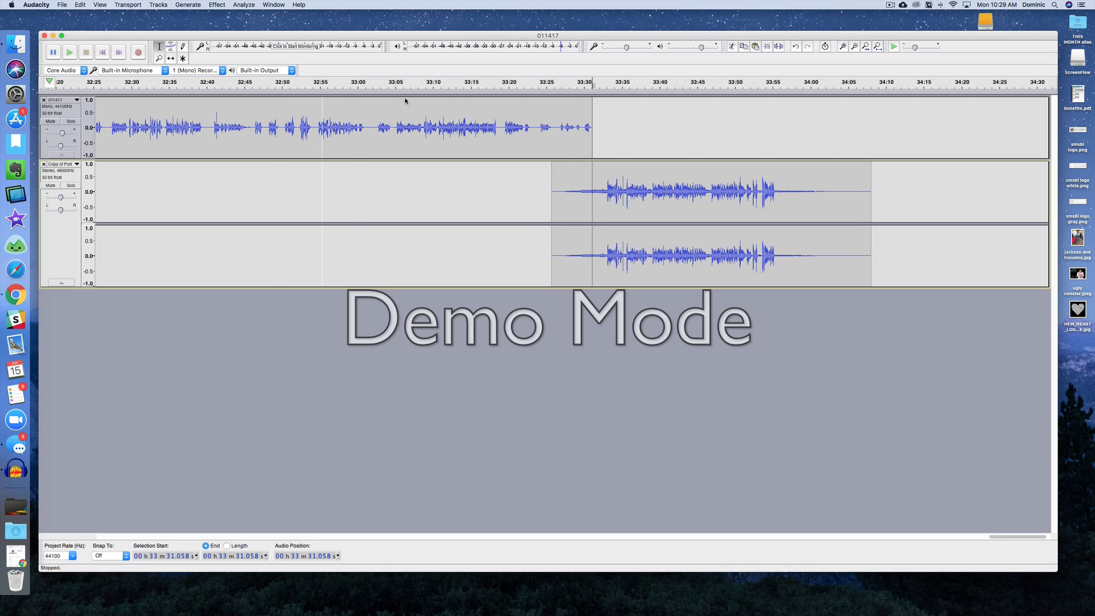
Play from about 33:27 to check the transition from the message into the closing music.
{"action": "left_click", "coordinate": [559, 130]}
{"action": "key", "text": "space"}
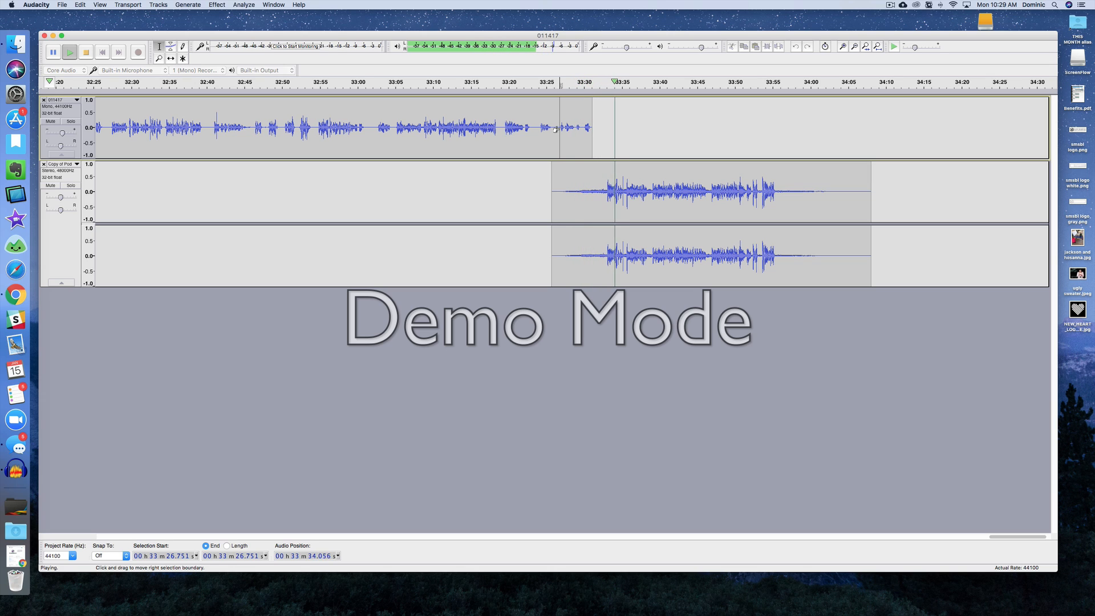
{"action": "key", "text": "space"}
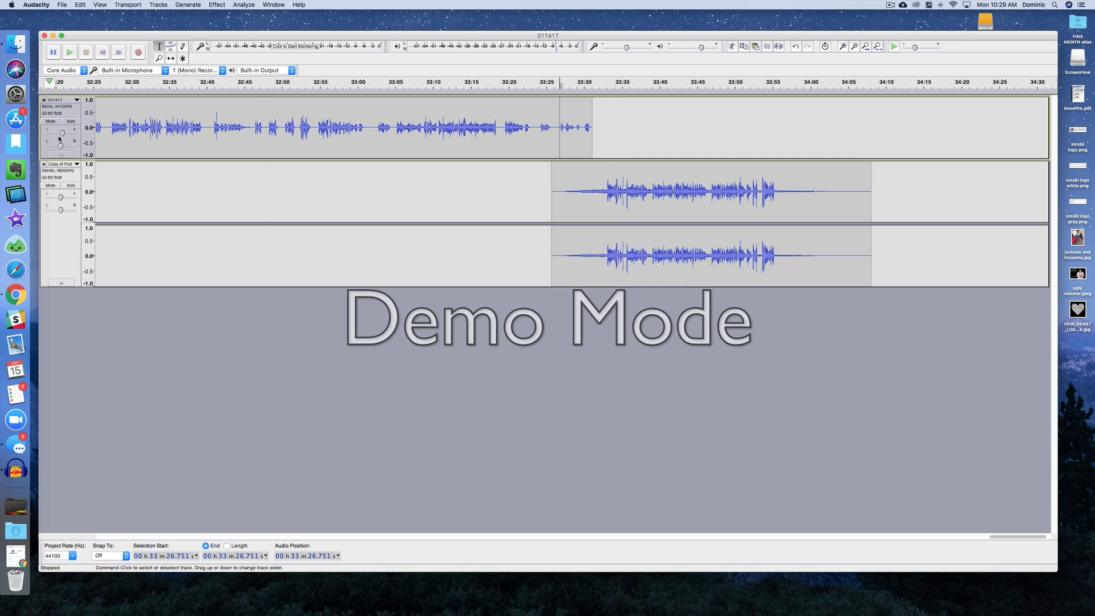
Export the project to the Desktop as an MP3 named podcast011418, accepting the stereo mixdown and the metadata.
{"action": "mouse_move", "coordinate": [61, 136]}
{"action": "left_click", "coordinate": [62, 5]}
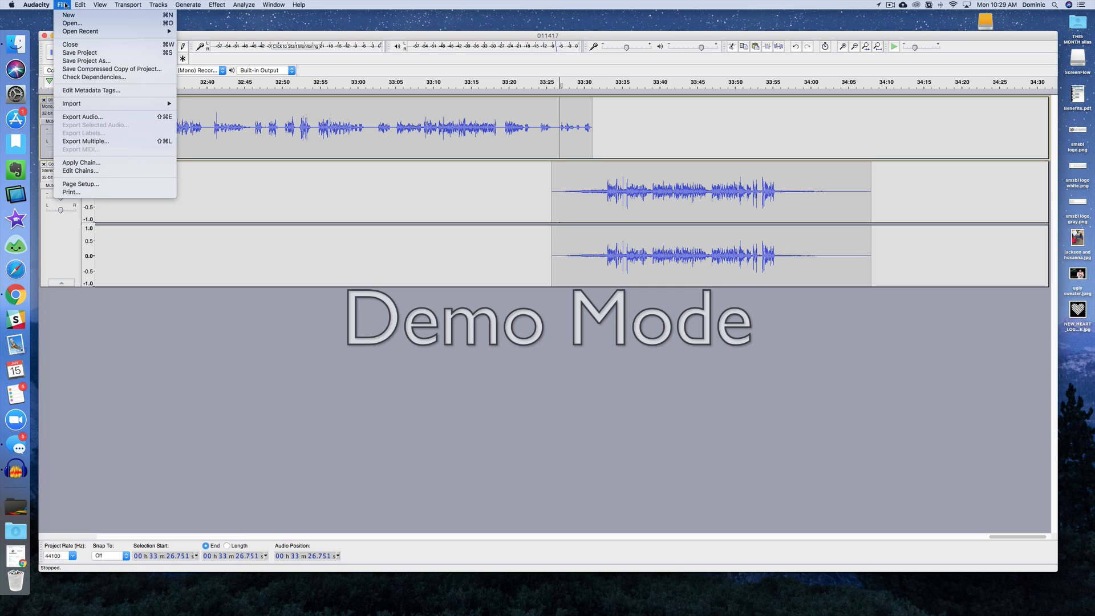
{"action": "left_click", "coordinate": [100, 118]}
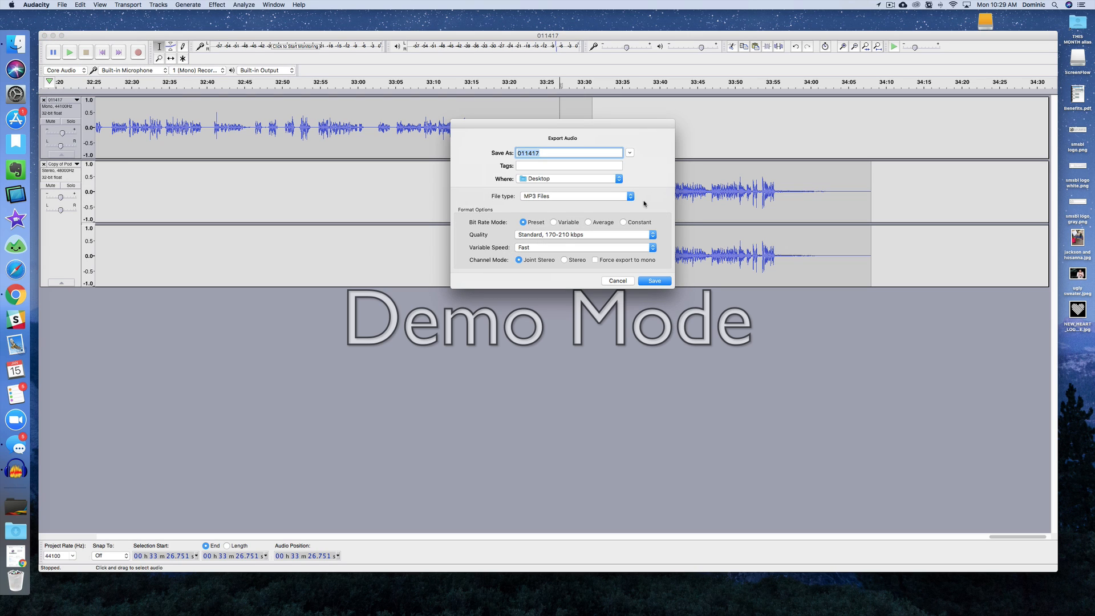
{"action": "type", "text": "pod"}
{"action": "key", "text": "BackSpace"}
{"action": "left_click", "coordinate": [660, 281]}
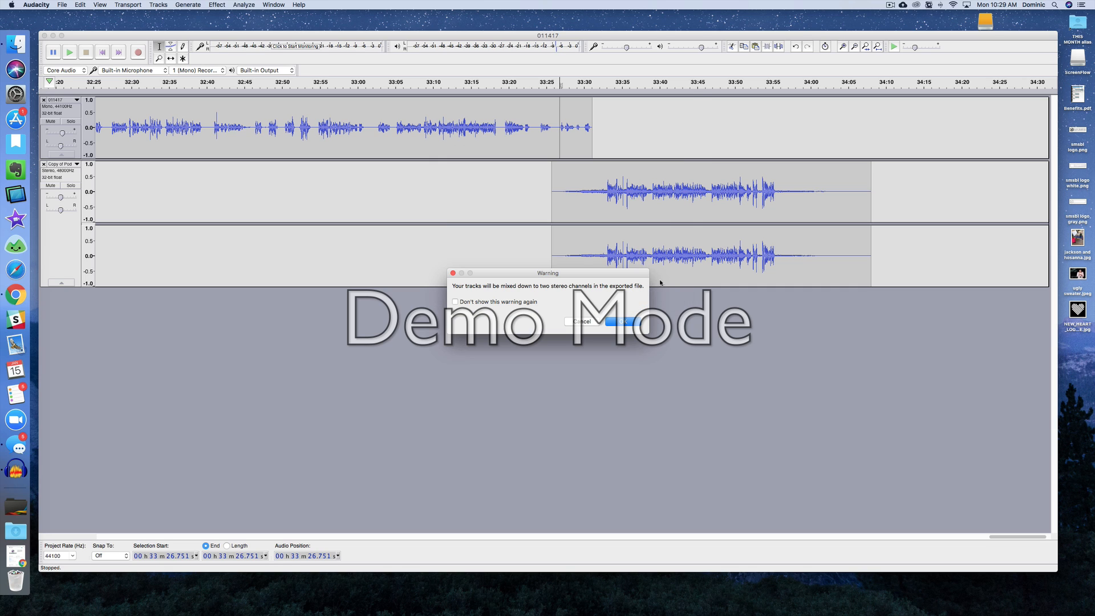
{"action": "left_click", "coordinate": [634, 319]}
{"action": "left_click", "coordinate": [876, 499]}
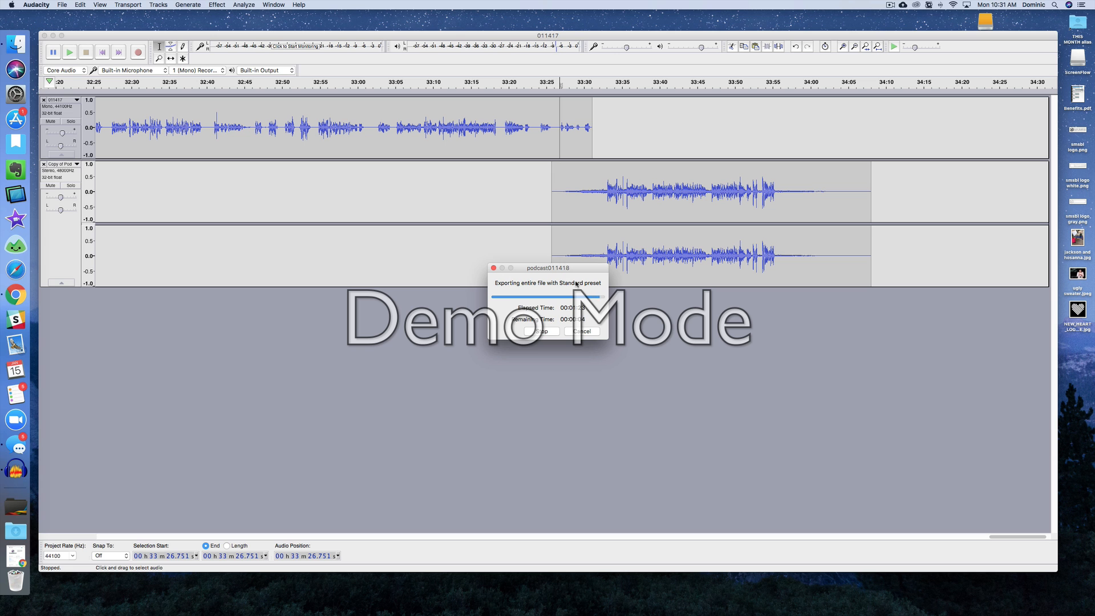
Minimize the audio editor and Messages windows and move podcast011418.mp3 to an open area of the desktop.
{"action": "left_click", "coordinate": [53, 36]}
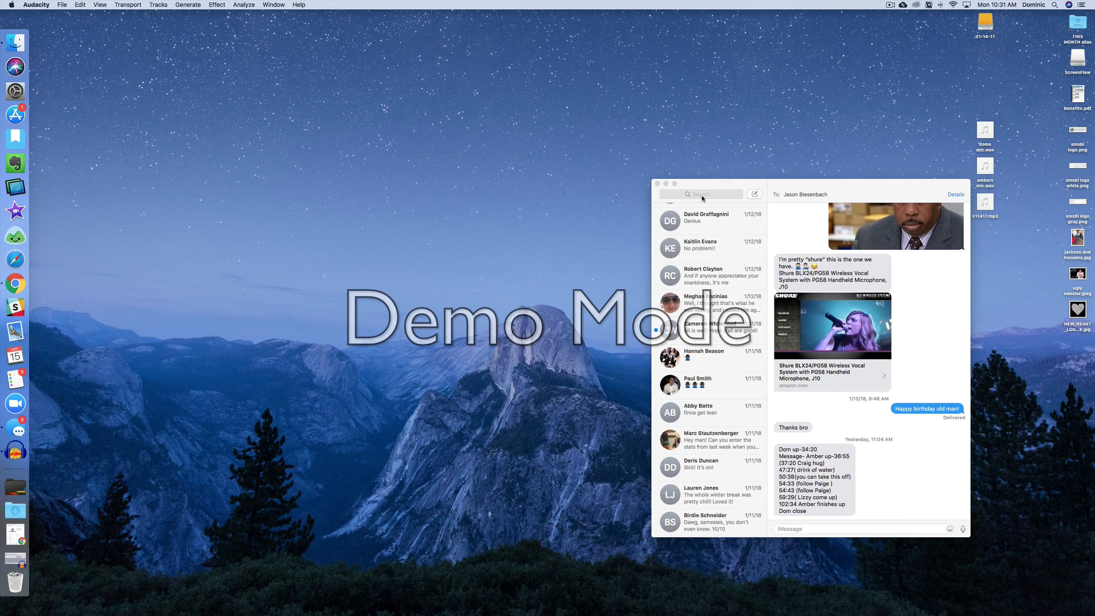
{"action": "left_click", "coordinate": [666, 184]}
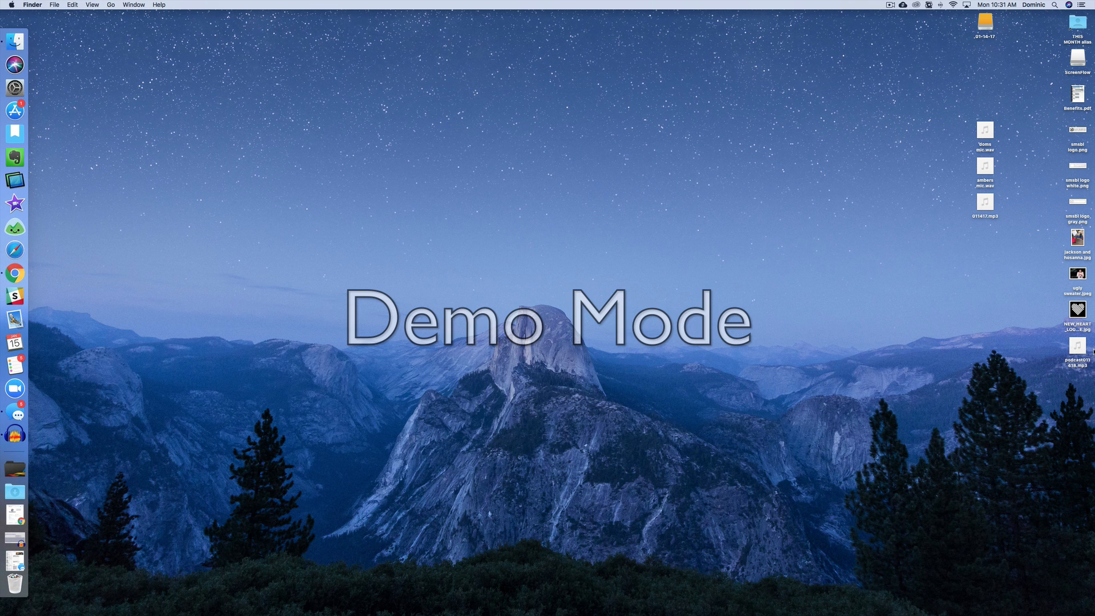
{"action": "left_click_drag", "start_coordinate": [1075, 351], "coordinate": [778, 113]}
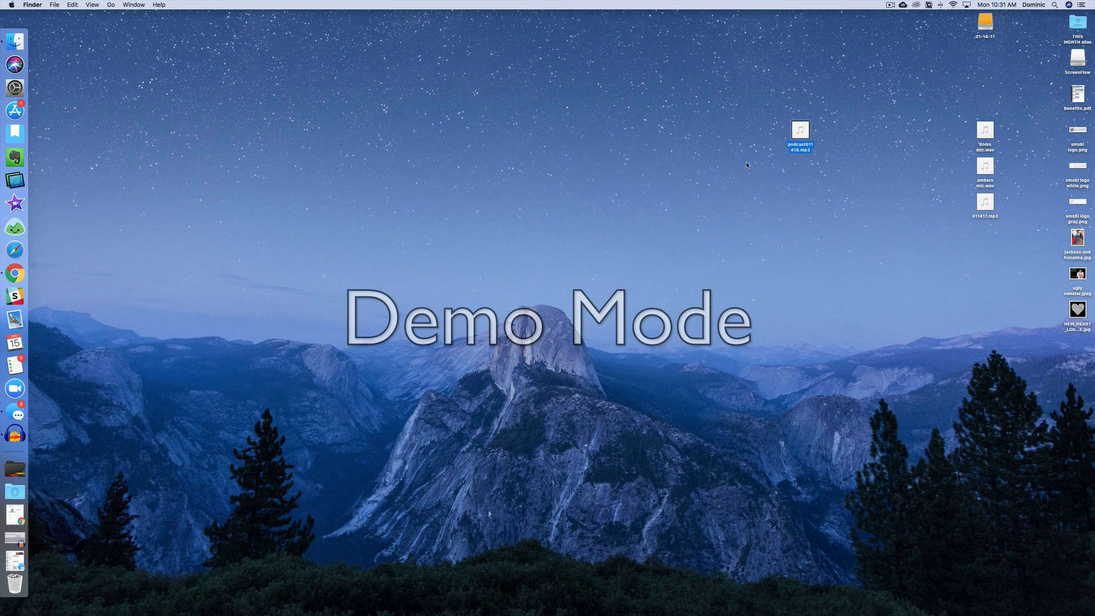
{"action": "left_click", "coordinate": [15, 274]}
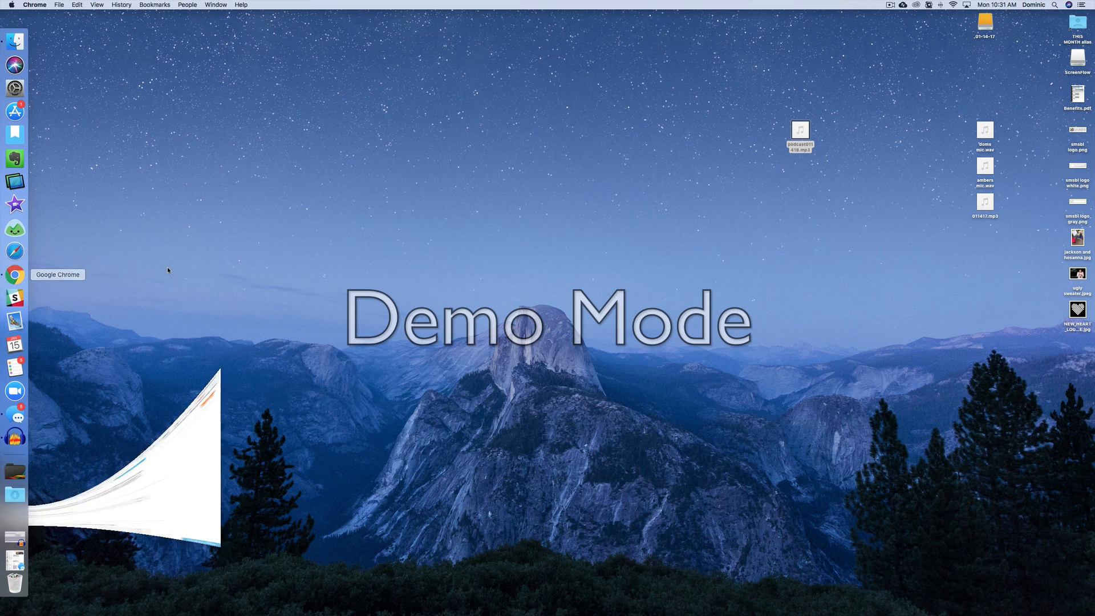
{"action": "left_click_drag", "start_coordinate": [576, 600], "coordinate": [568, 436]}
{"action": "left_click", "coordinate": [501, 20]}
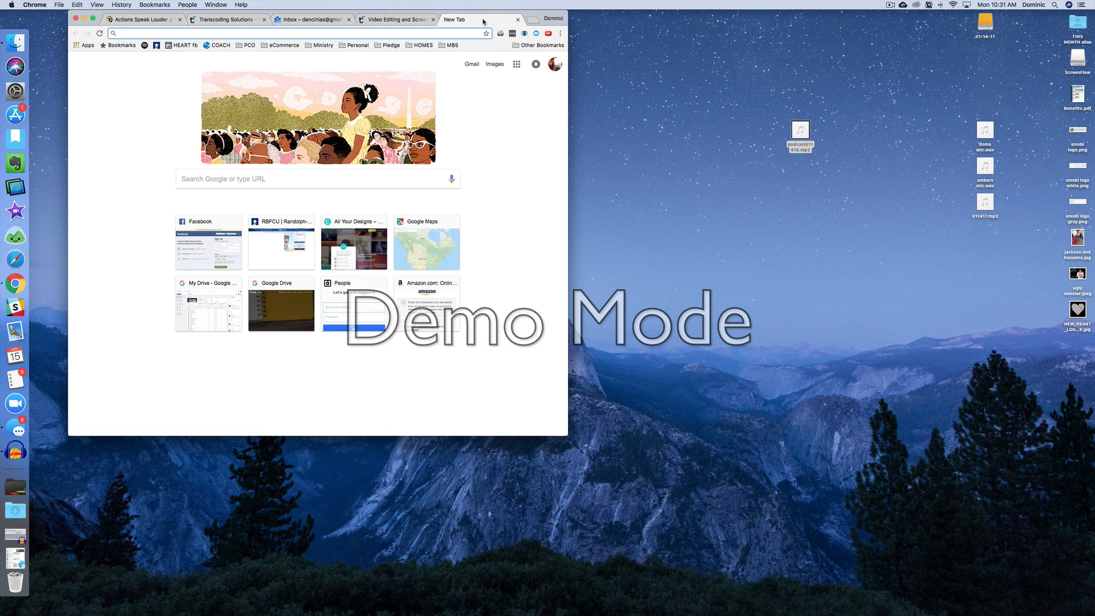
{"action": "type", "text": "the"}
{"action": "key", "text": "Right"}
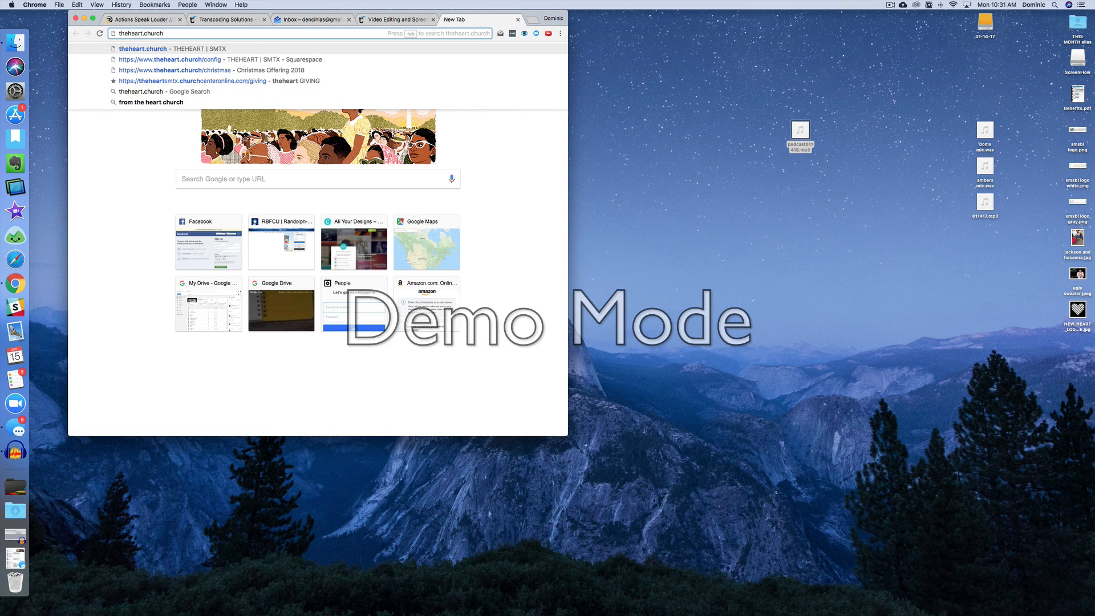
{"action": "key", "text": "Down"}
{"action": "key", "text": "Return"}
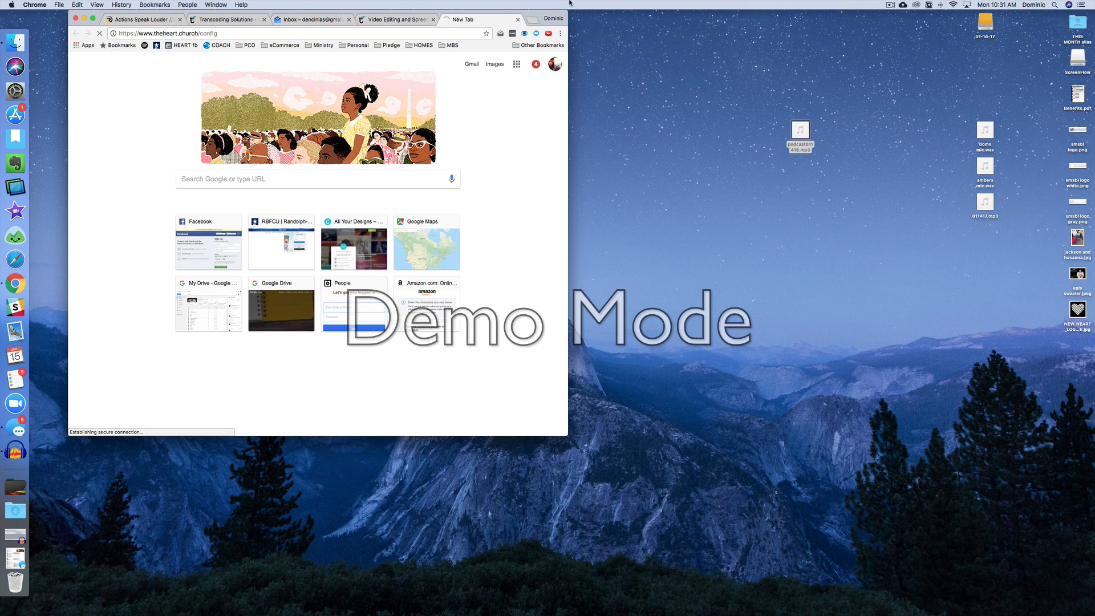
{"action": "left_click_drag", "start_coordinate": [516, 10], "coordinate": [656, 105]}
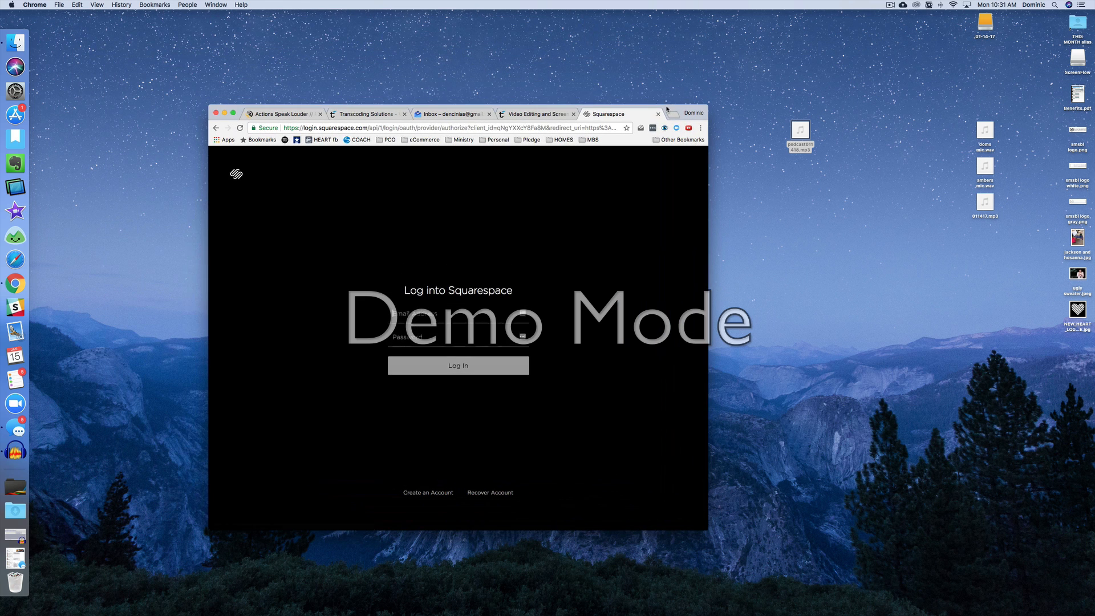
Unlock LastPass with the master password, log in to Squarespace with the saved church admin account, and dismiss the password-saving offer.
{"action": "left_click", "coordinate": [523, 321]}
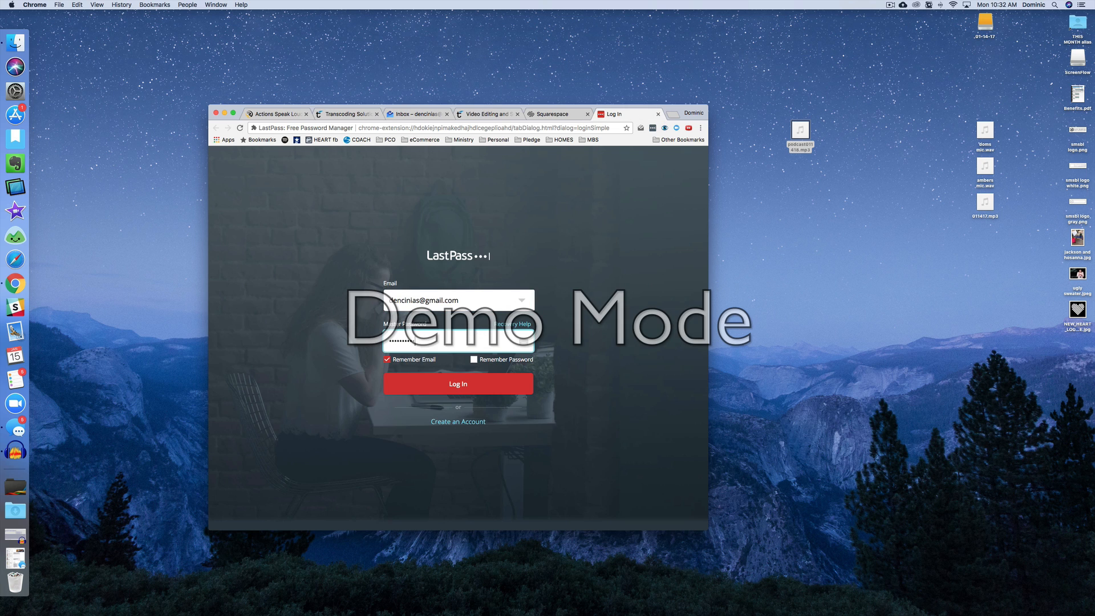
{"action": "key", "text": "Return"}
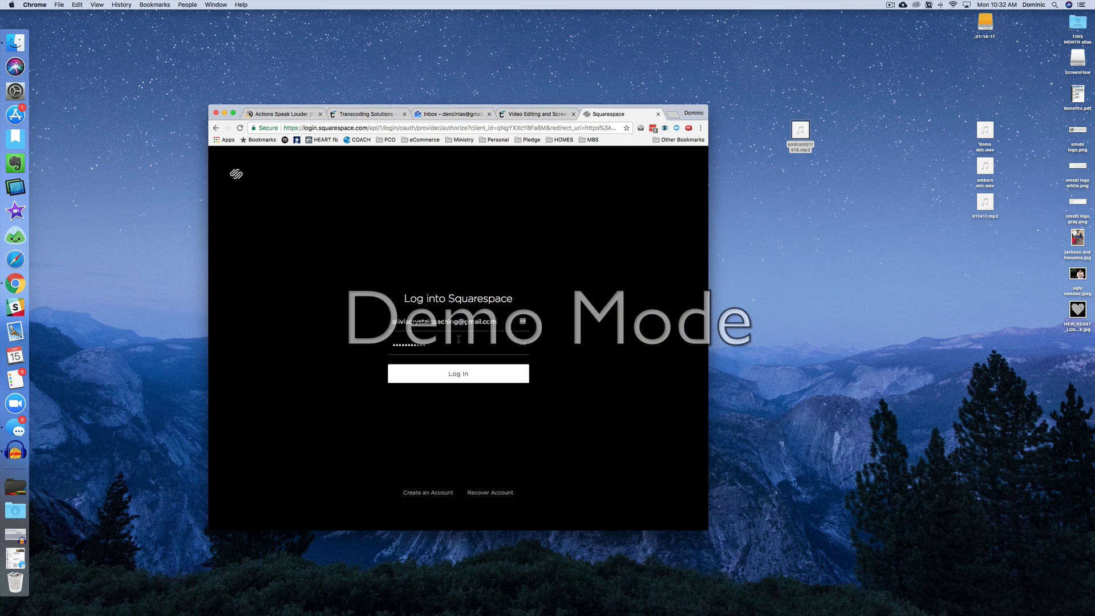
{"action": "left_click", "coordinate": [523, 322]}
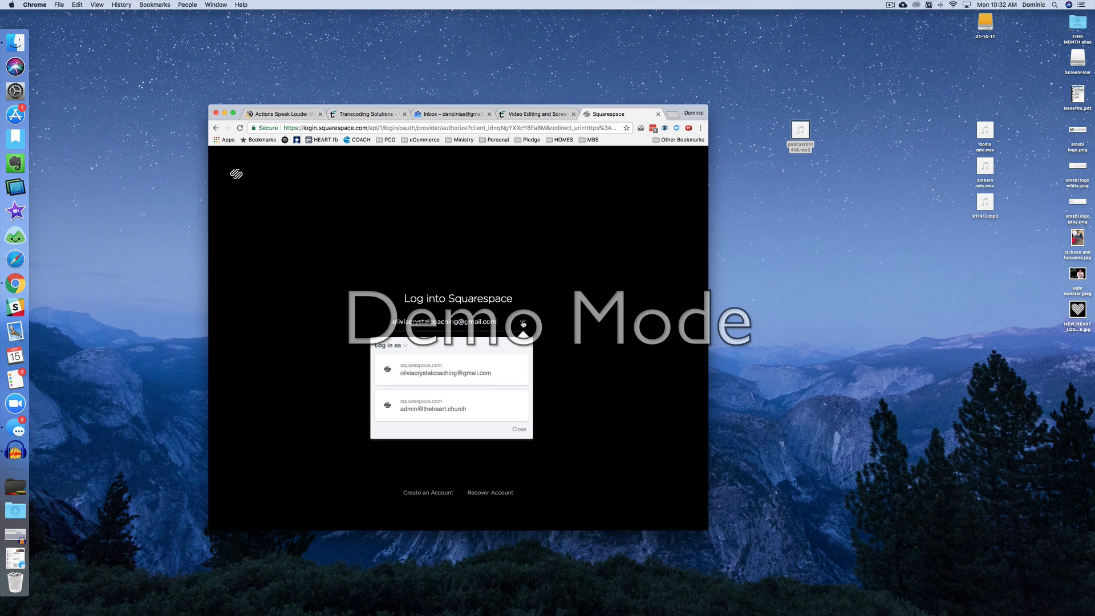
{"action": "left_click", "coordinate": [461, 404]}
{"action": "left_click", "coordinate": [458, 374]}
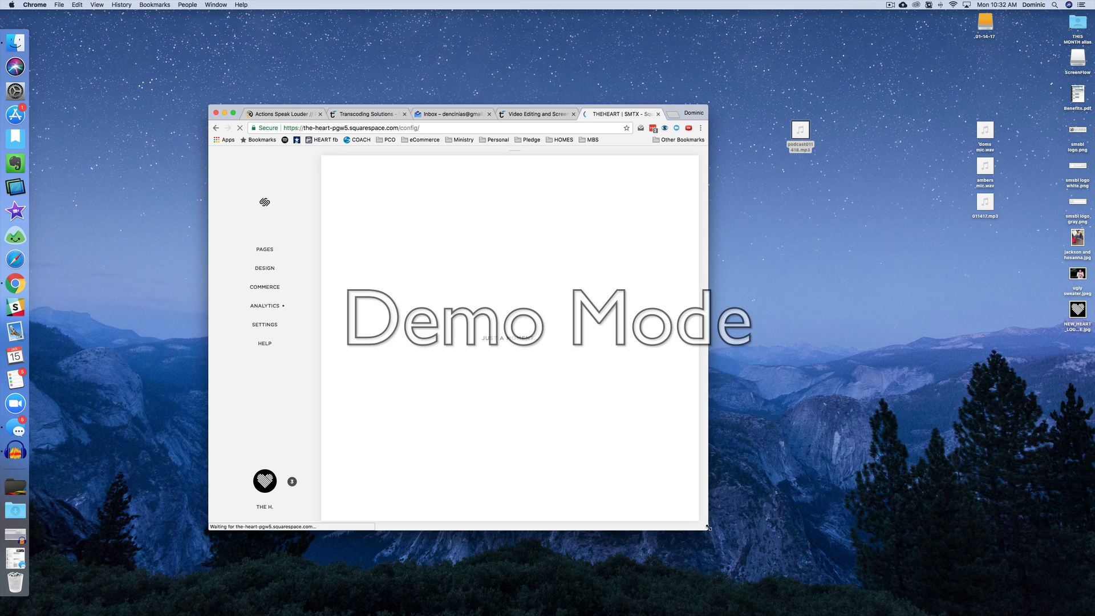
{"action": "left_click_drag", "start_coordinate": [708, 527], "coordinate": [761, 524]}
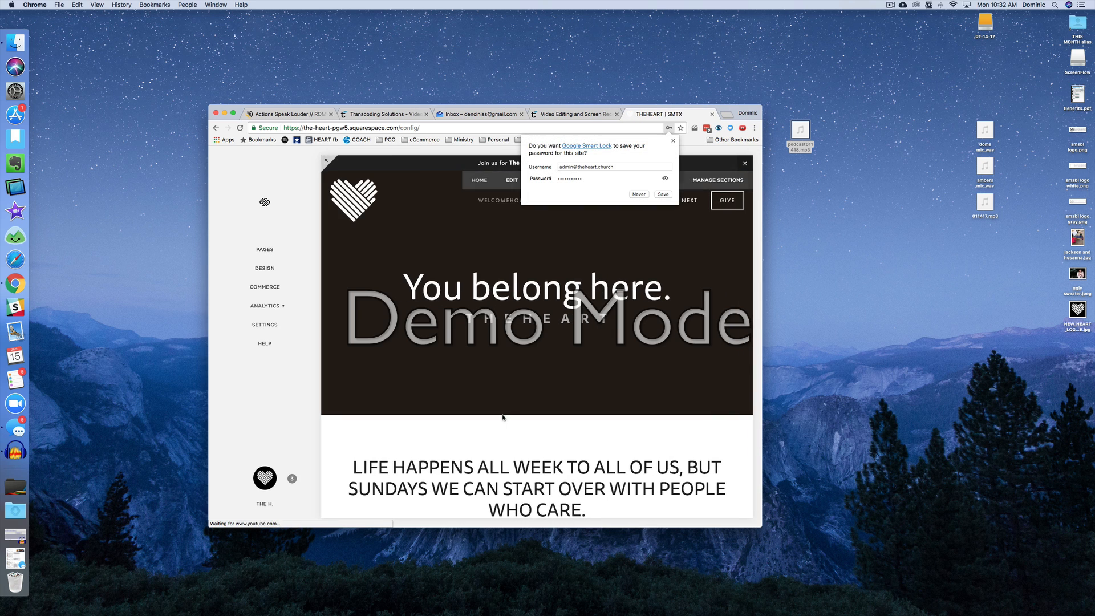
{"action": "left_click", "coordinate": [673, 141]}
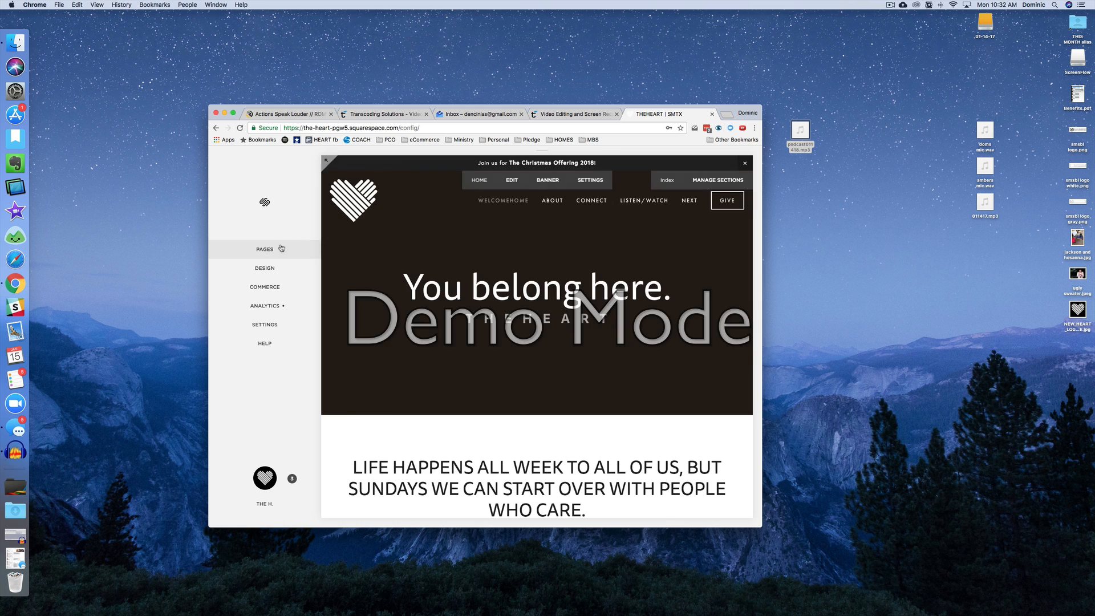
Create a new post on the PODCAST page titled "Enough - Part 2 - You Have Enough".
{"action": "left_click", "coordinate": [281, 249]}
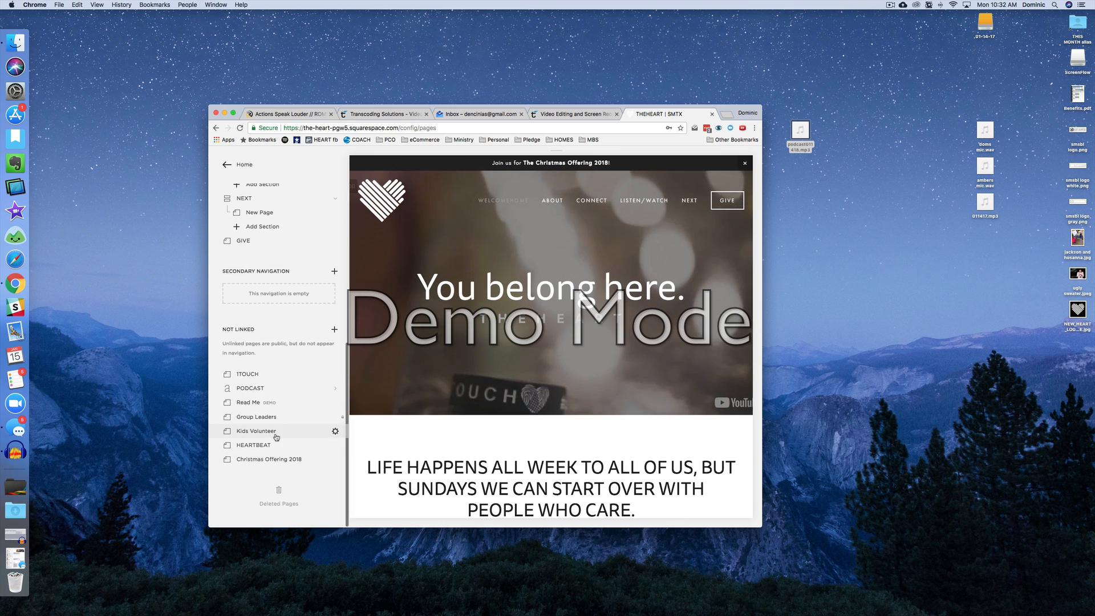
{"action": "left_click", "coordinate": [274, 389]}
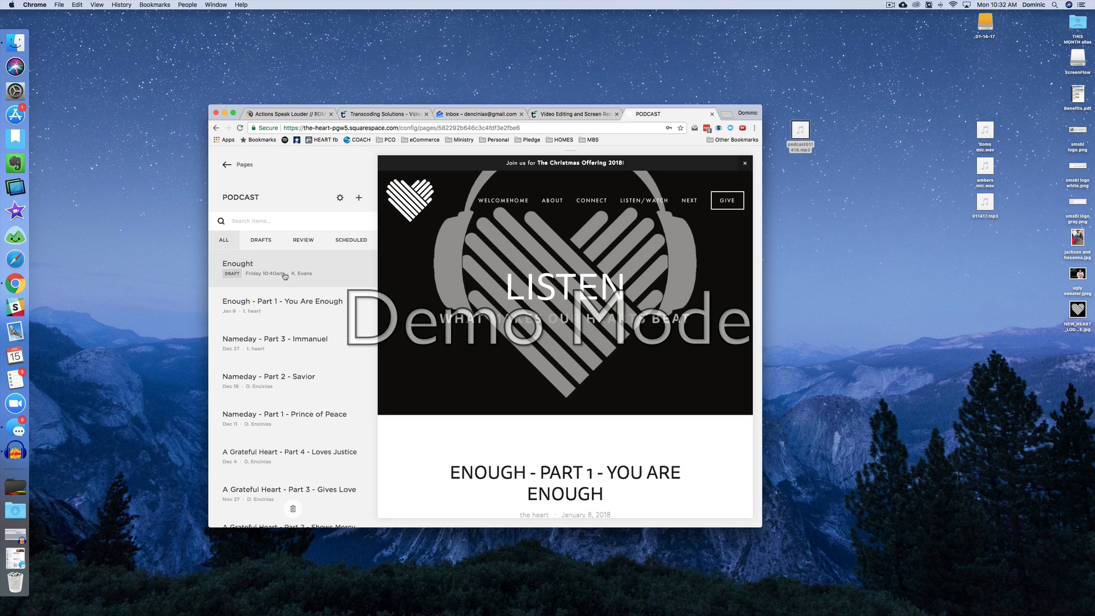
{"action": "left_click", "coordinate": [358, 198]}
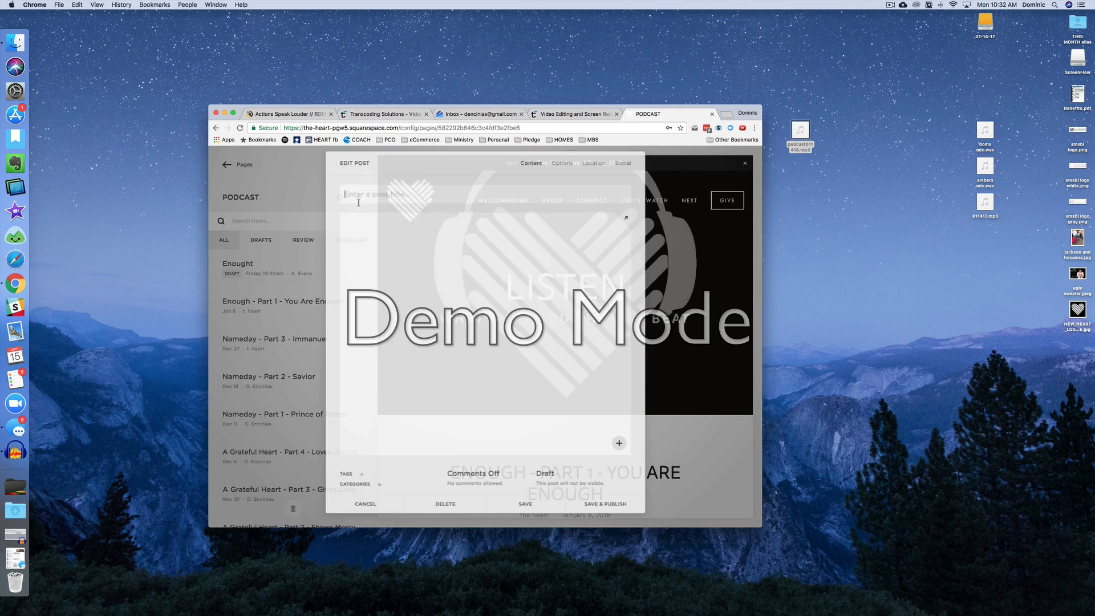
{"action": "type", "text": "Eno"}
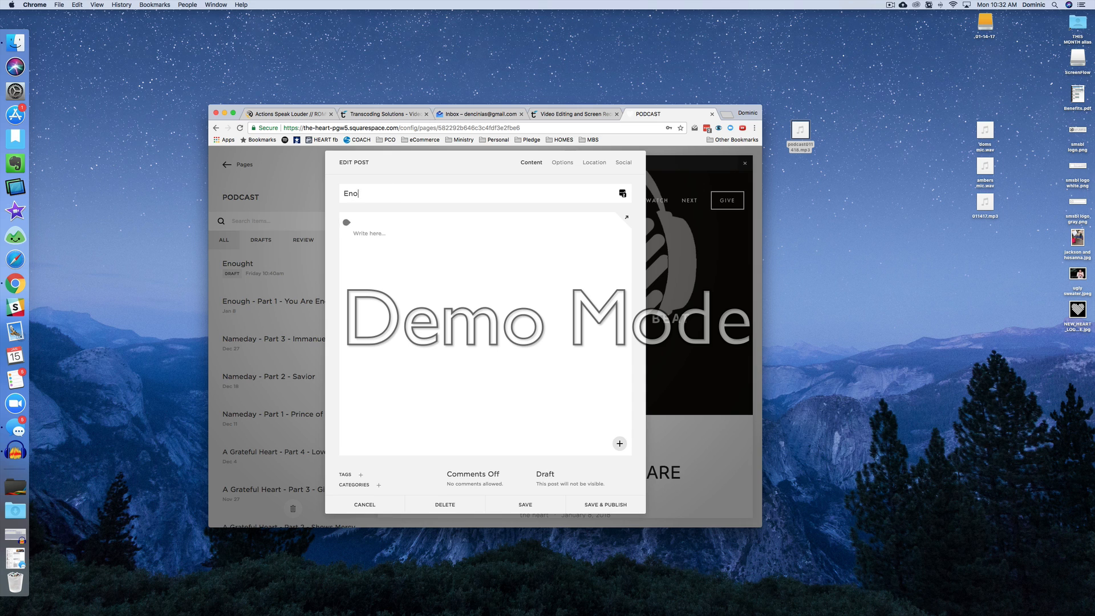
{"action": "type", "text": "ugh - Part 2 - You Have Enough"}
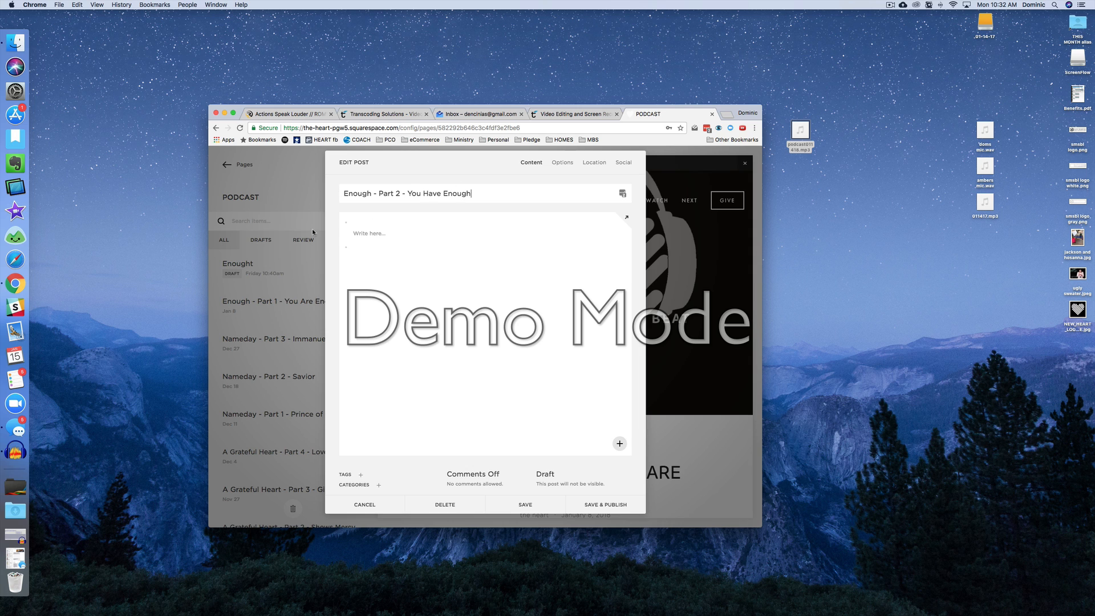
Open "- Enough Info.rtf" from the Google Drive folder THEHEART > MEDIA > Message Series > 1. Enough in Finder.
{"action": "left_click", "coordinate": [15, 42]}
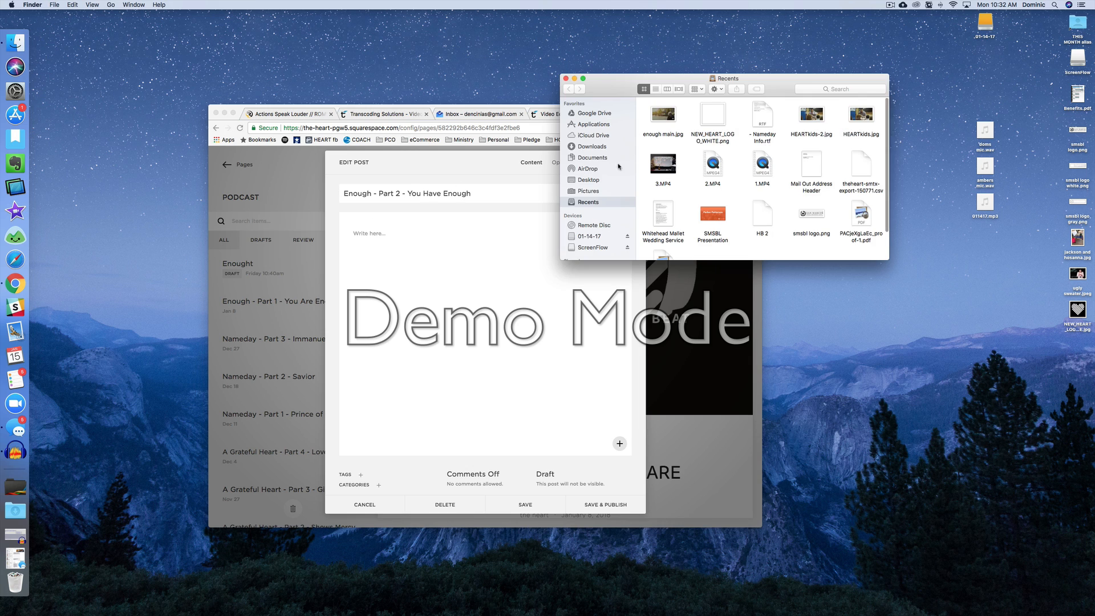
{"action": "left_click_drag", "start_coordinate": [613, 85], "coordinate": [761, 212]}
{"action": "left_click", "coordinate": [742, 240]}
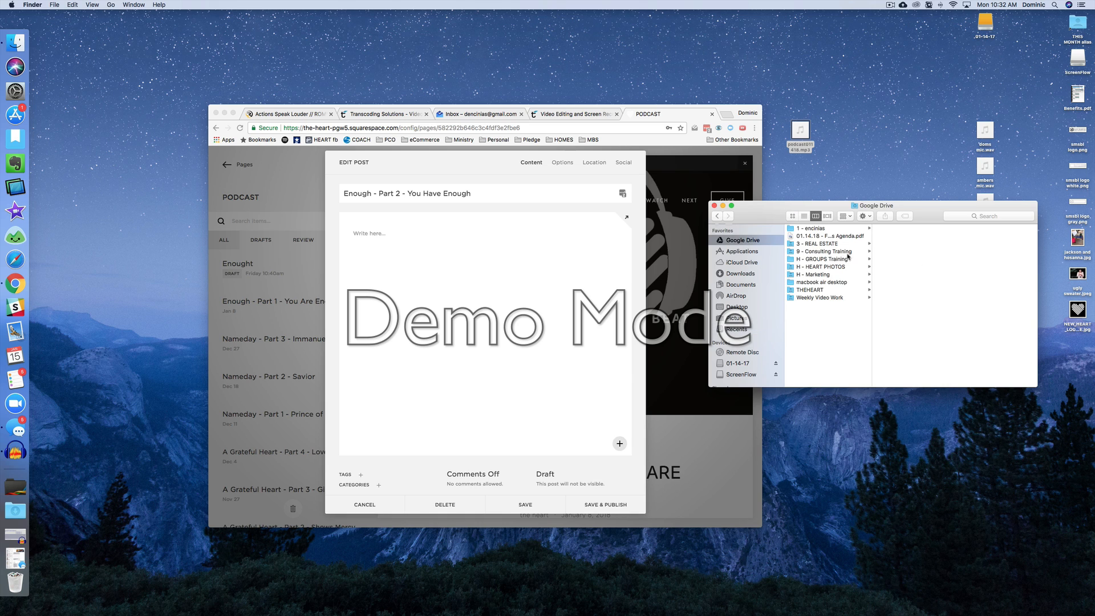
{"action": "left_click", "coordinate": [820, 290]}
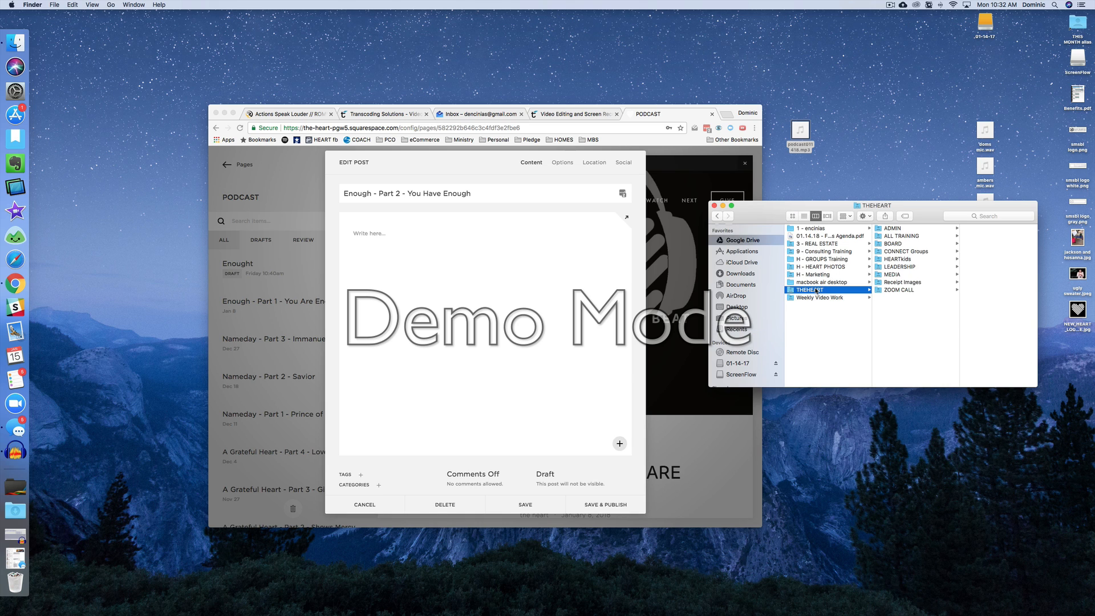
{"action": "left_click", "coordinate": [903, 275]}
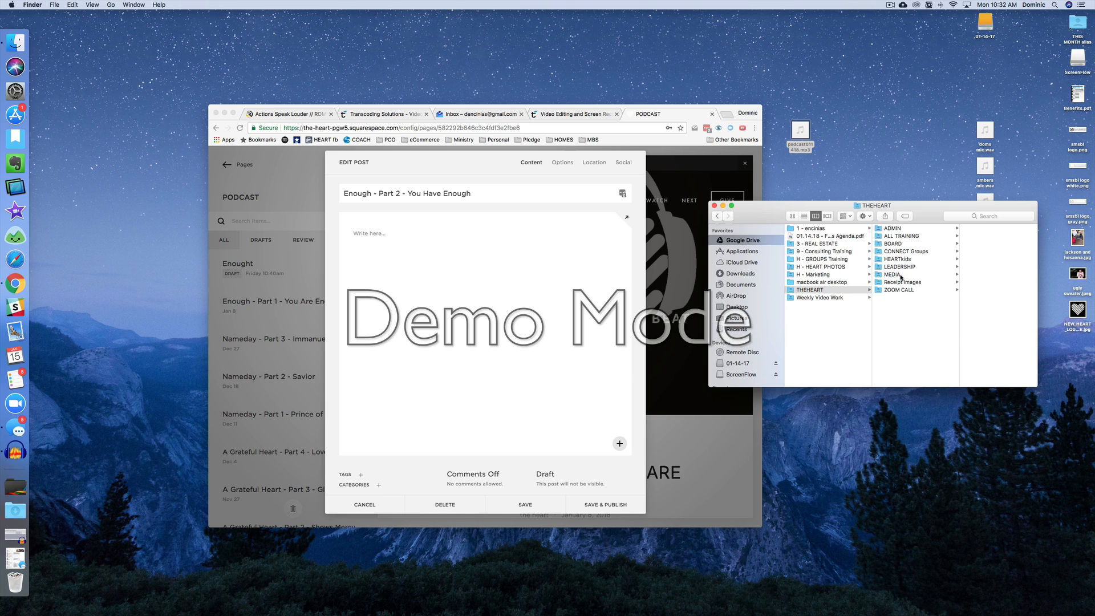
{"action": "left_click", "coordinate": [979, 276]}
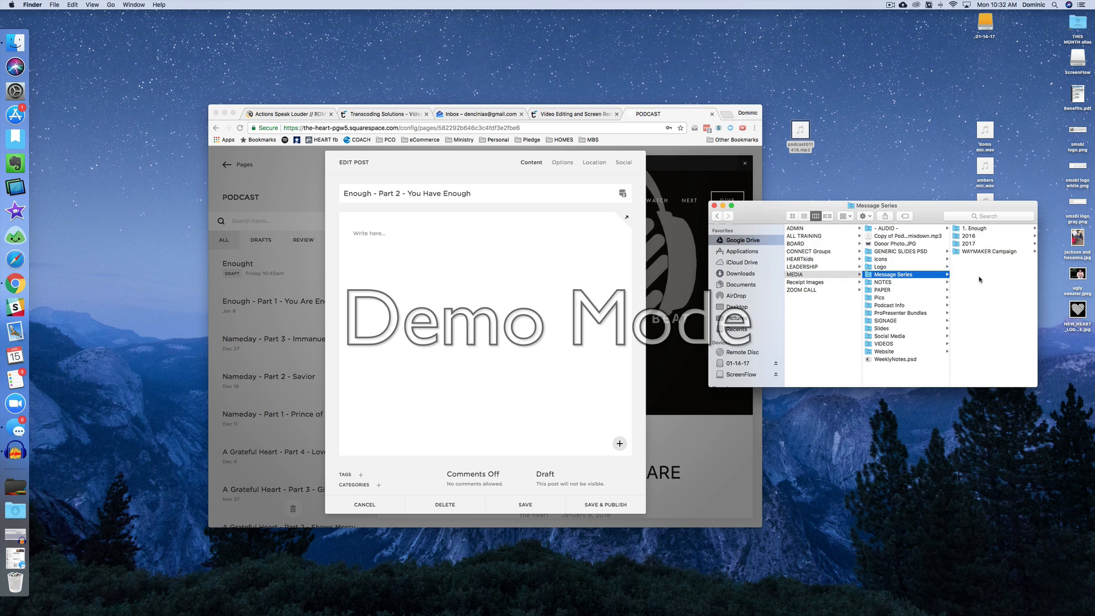
{"action": "left_click", "coordinate": [975, 229]}
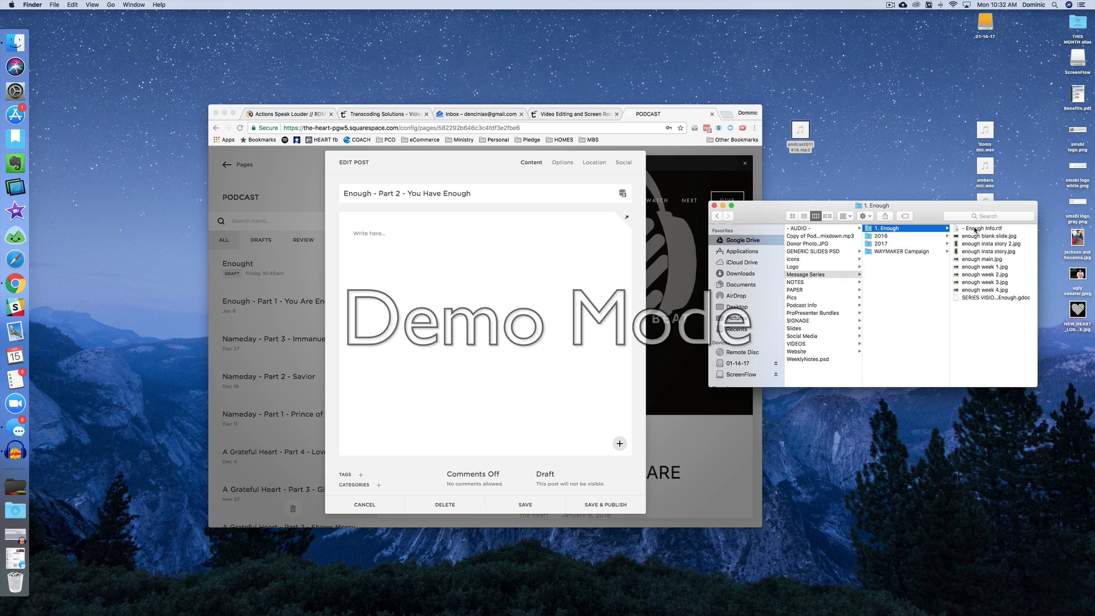
{"action": "double_click", "coordinate": [973, 229]}
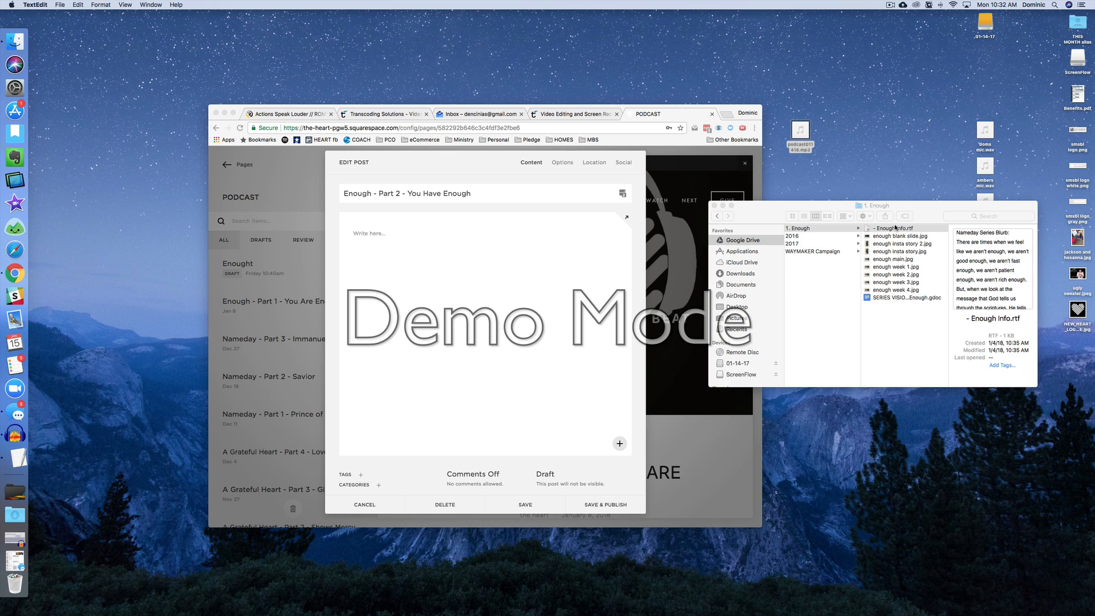
Place the info document beside the post editor and set its "For more information" sentence apart as a separate paragraph.
{"action": "left_click", "coordinate": [714, 206]}
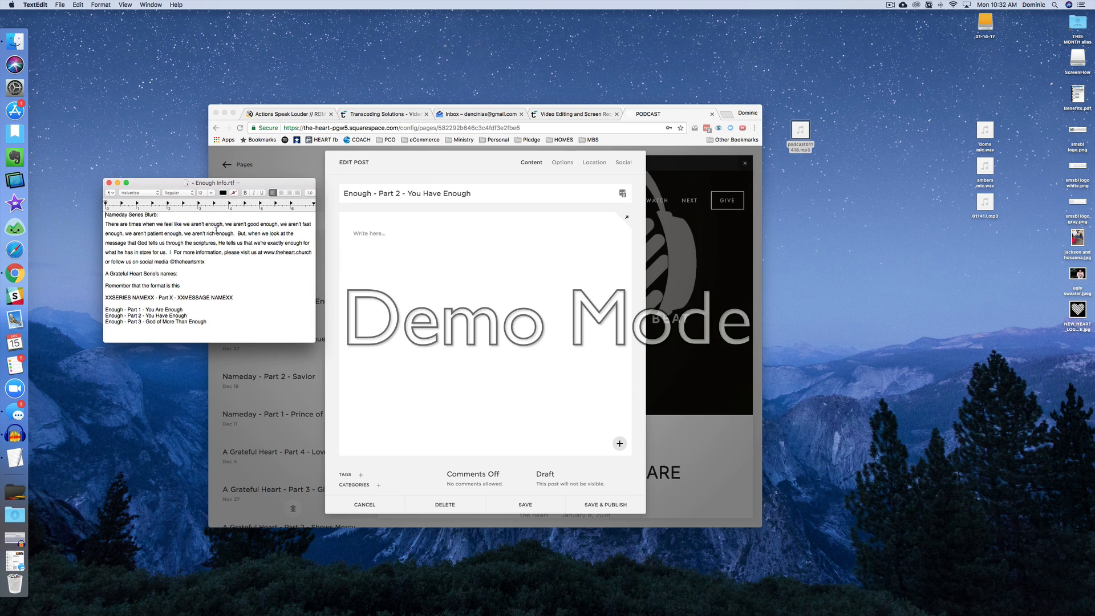
{"action": "left_click_drag", "start_coordinate": [251, 188], "coordinate": [923, 213]}
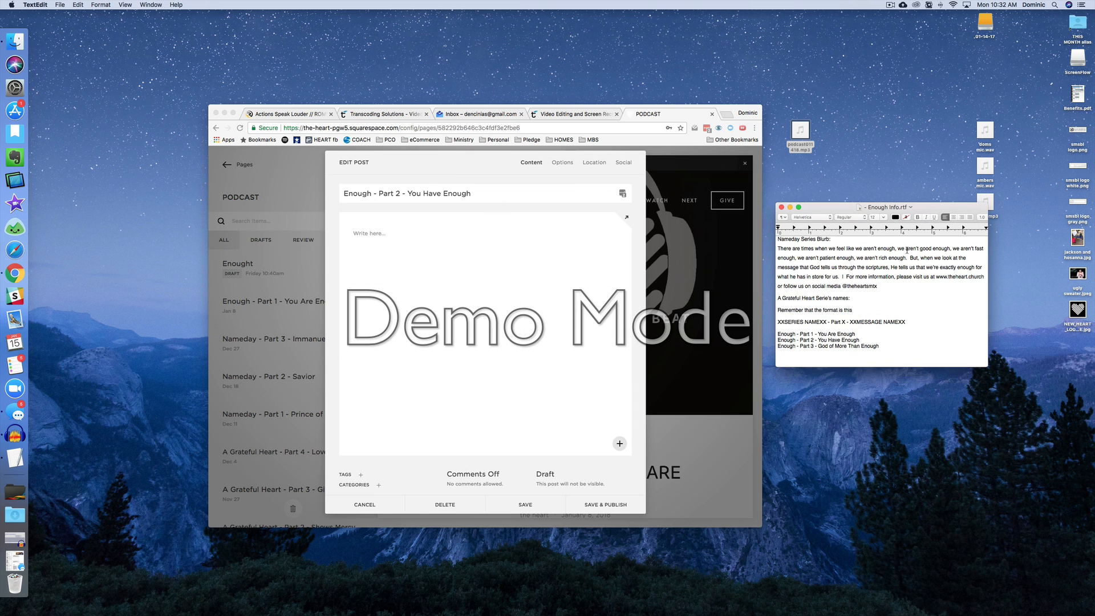
{"action": "left_click_drag", "start_coordinate": [778, 247], "coordinate": [839, 276]}
{"action": "left_click", "coordinate": [846, 277]}
{"action": "key", "text": "Return"}
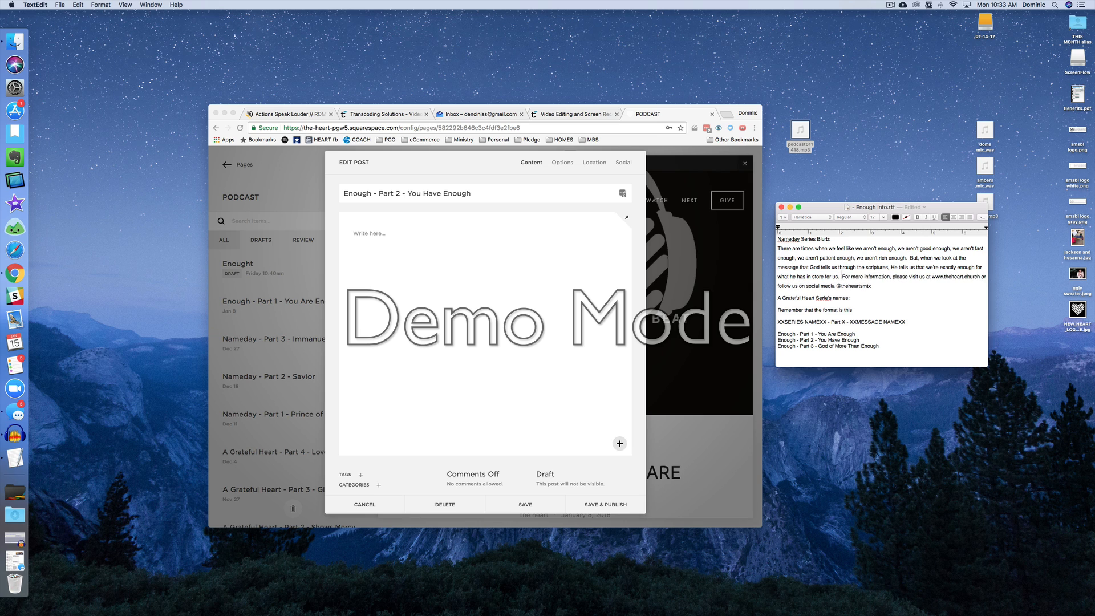
{"action": "key", "text": "Return"}
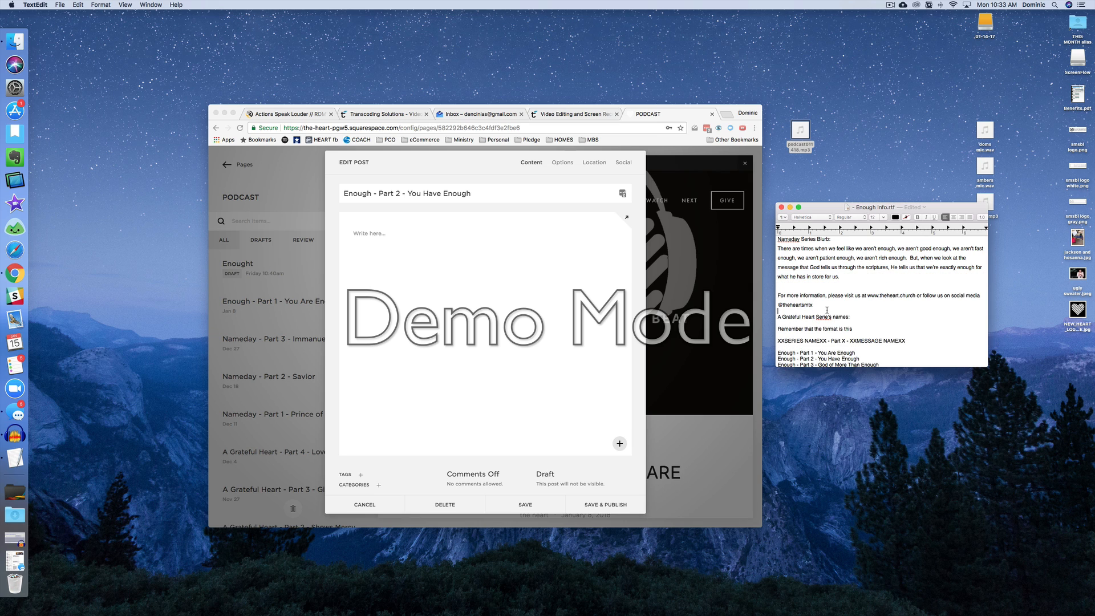
{"action": "key", "text": "Return"}
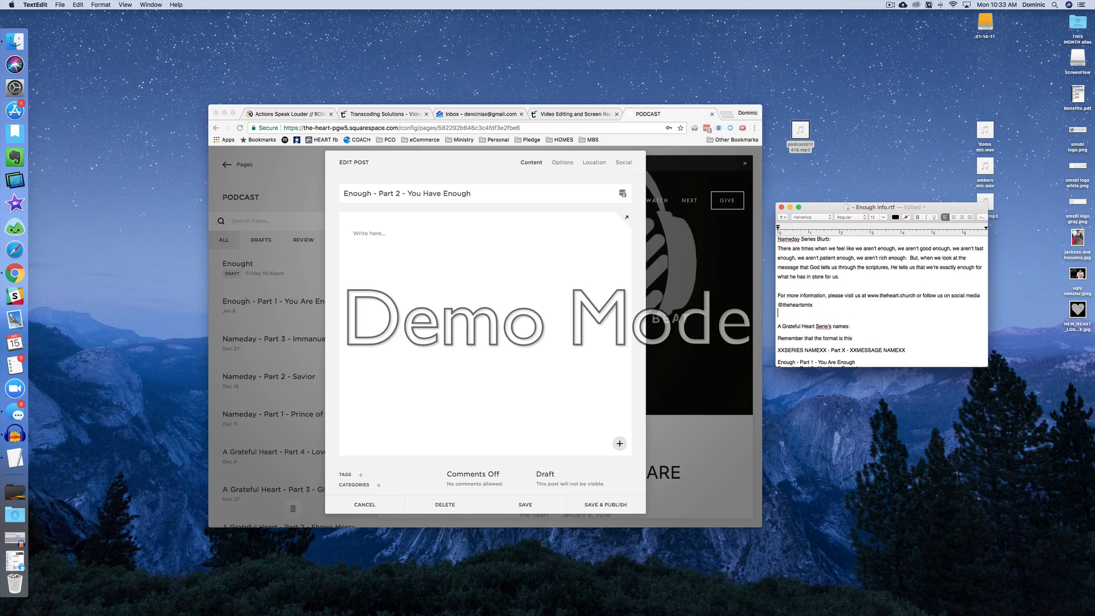
Correct "Serie's" to "Series'" in the "A Grateful Heart" names heading of the info document.
{"action": "scroll", "coordinate": [830, 320], "scroll_direction": "down", "scroll_amount": 2}
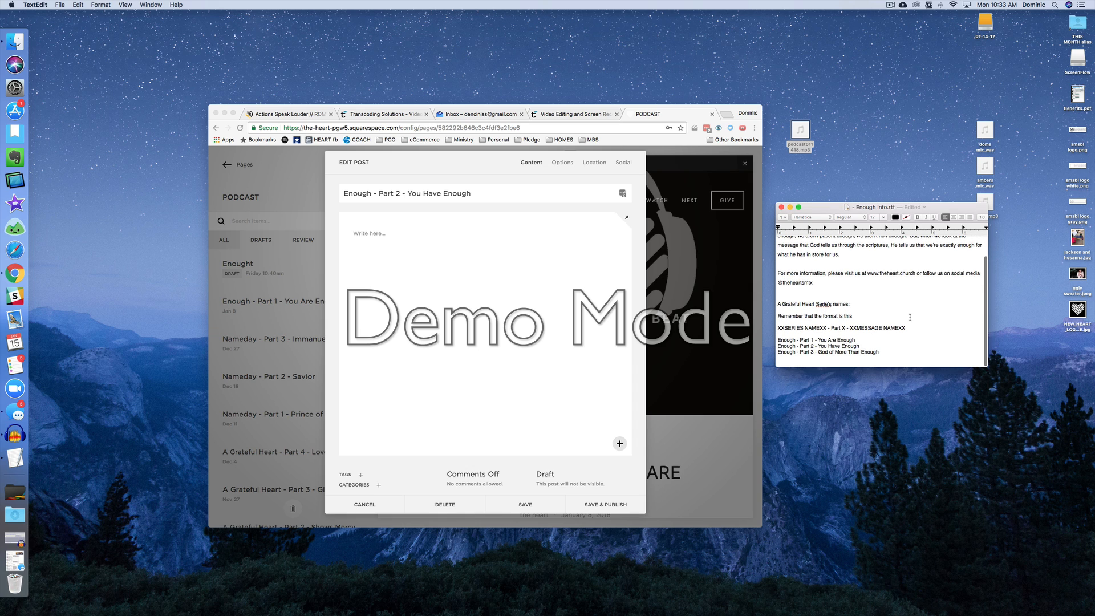
{"action": "key", "text": "Right"}
{"action": "key", "text": "BackSpace"}
Replace the post title with "Enough - Part 2 - You Have Enough" copied from the info document.
{"action": "left_click_drag", "start_coordinate": [779, 347], "coordinate": [861, 343]}
{"action": "key", "text": "super+c"}
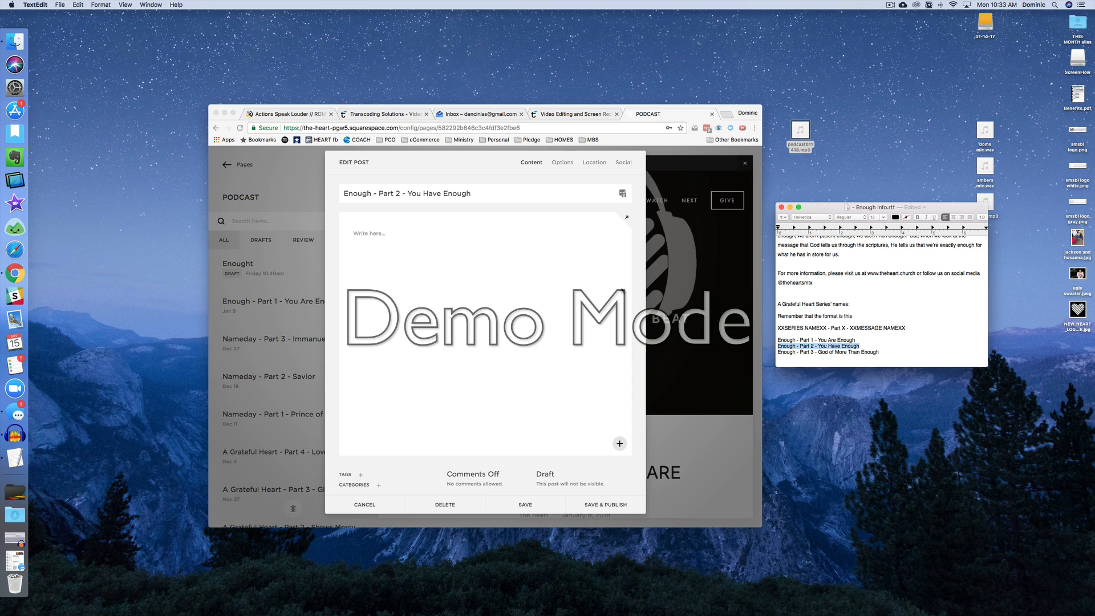
{"action": "left_click", "coordinate": [486, 197]}
{"action": "left_click_drag", "start_coordinate": [479, 194], "coordinate": [335, 195]}
{"action": "key", "text": "super+v"}
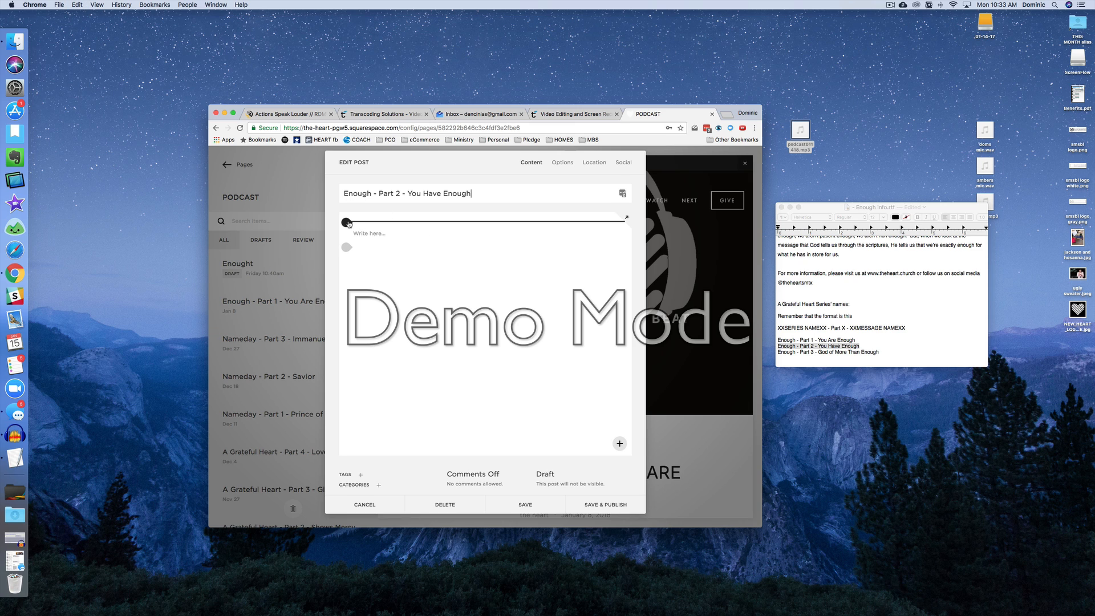
Add an audio block with the exported podcast MP3, titled "Enough - Part 2 - You Have Enough", and enter the author's name.
{"action": "left_click", "coordinate": [347, 223]}
{"action": "left_click", "coordinate": [482, 235]}
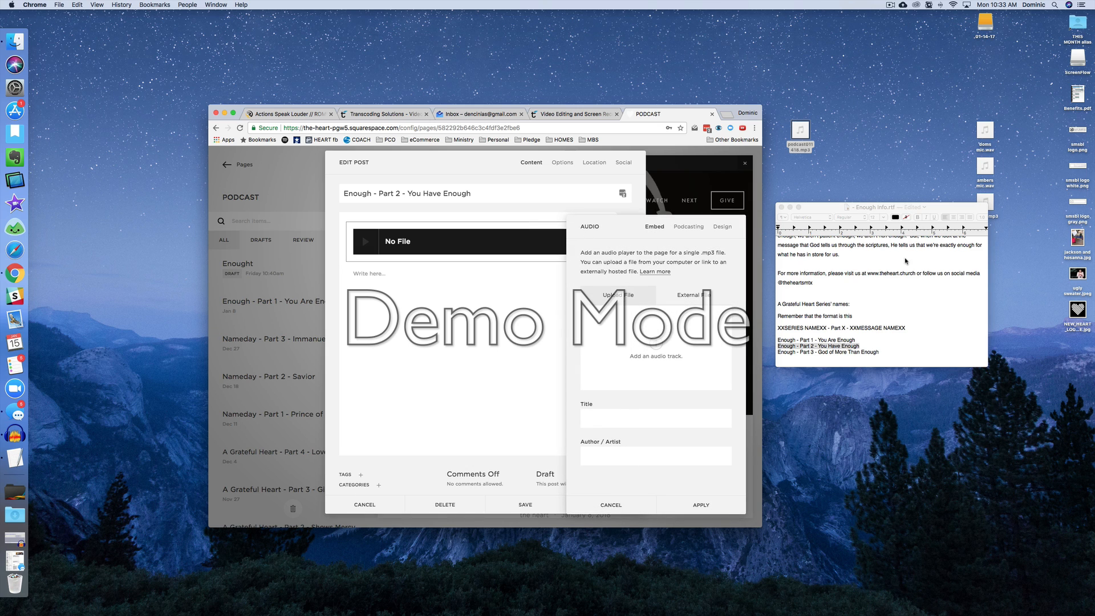
{"action": "left_click_drag", "start_coordinate": [814, 150], "coordinate": [663, 348]}
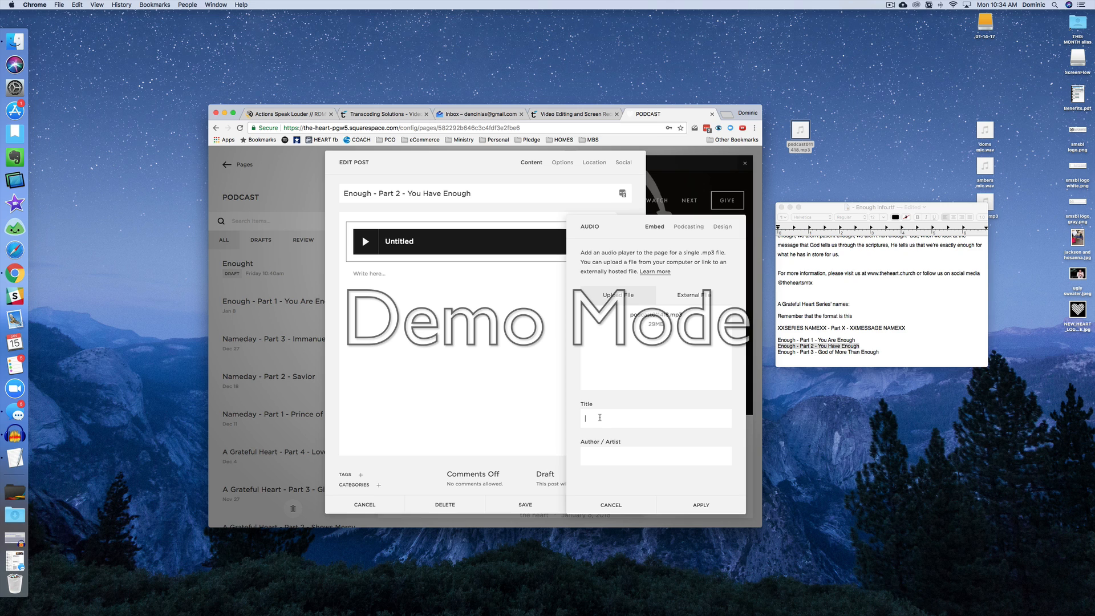
{"action": "key", "text": "super+v"}
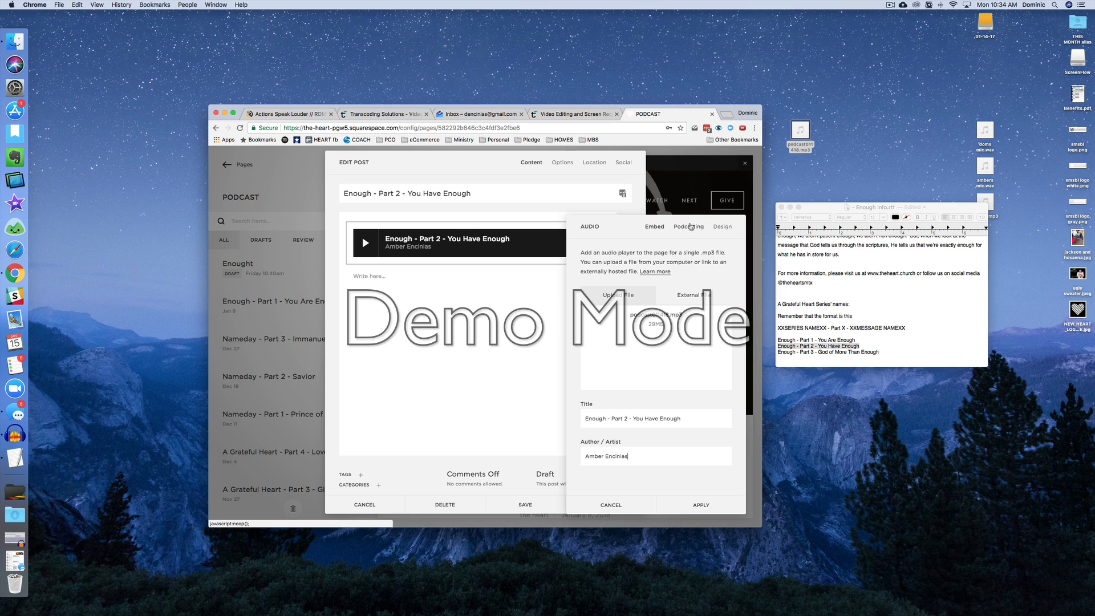
Set both the podcasting title and subtitle of the audio block to "Enough - Part 2 - You Have Enough".
{"action": "left_click", "coordinate": [688, 227]}
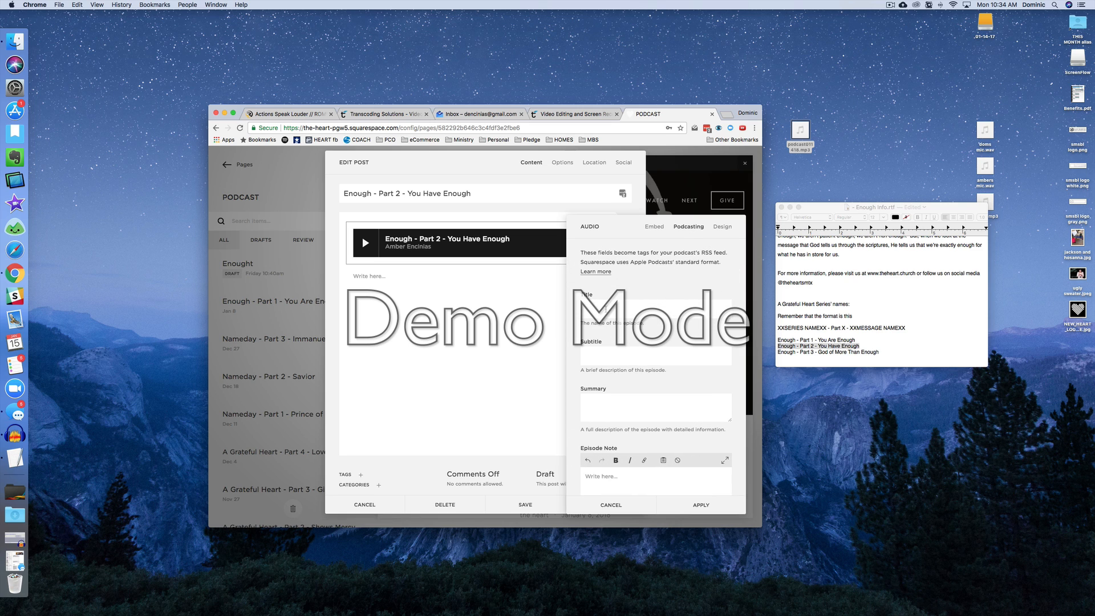
{"action": "key", "text": "super+v"}
{"action": "key", "text": "super+v"}
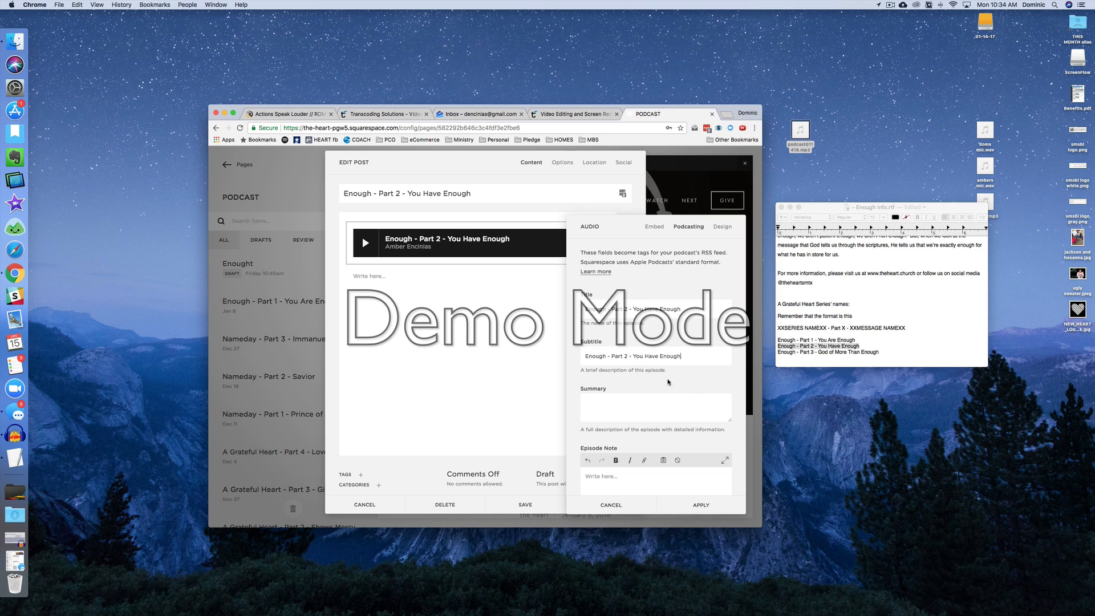
Copy the series blurb starting "There are times when we feel like" from the info document into the episode summary.
{"action": "left_click", "coordinate": [814, 336]}
{"action": "scroll", "coordinate": [819, 291], "scroll_direction": "up", "scroll_amount": 3}
{"action": "scroll", "coordinate": [784, 249], "scroll_direction": "down", "scroll_amount": 1}
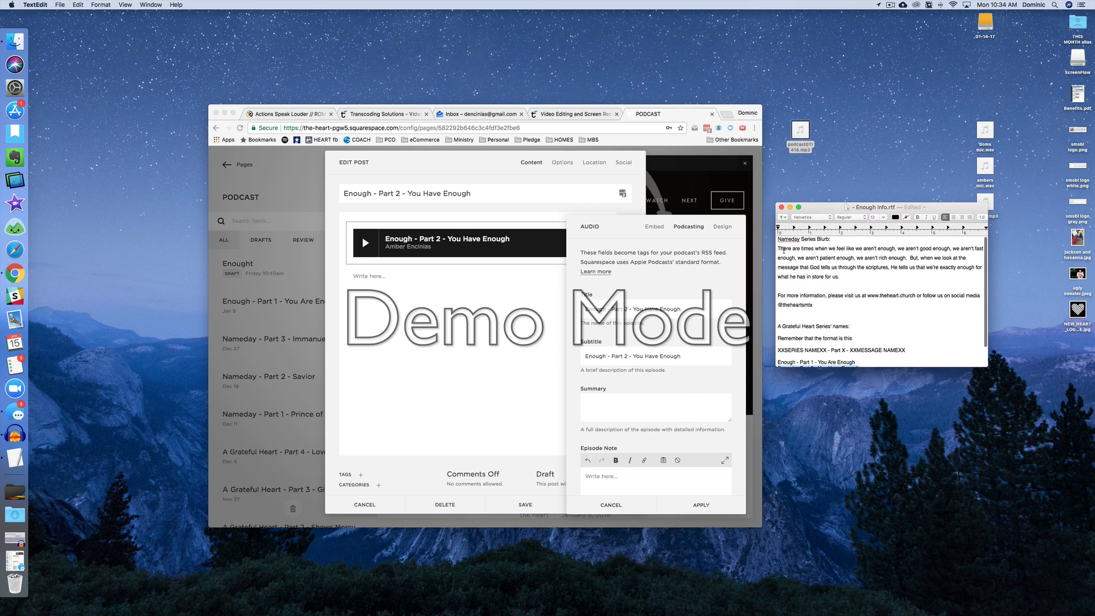
{"action": "left_click_drag", "start_coordinate": [779, 247], "coordinate": [850, 272]}
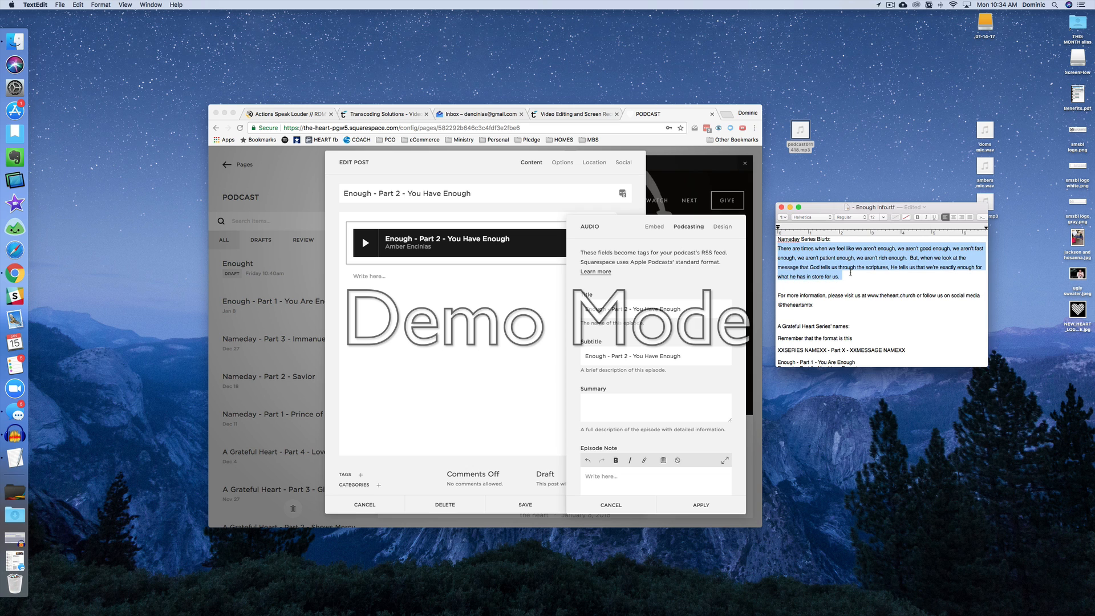
{"action": "key", "text": "super+c"}
{"action": "left_click", "coordinate": [622, 401]}
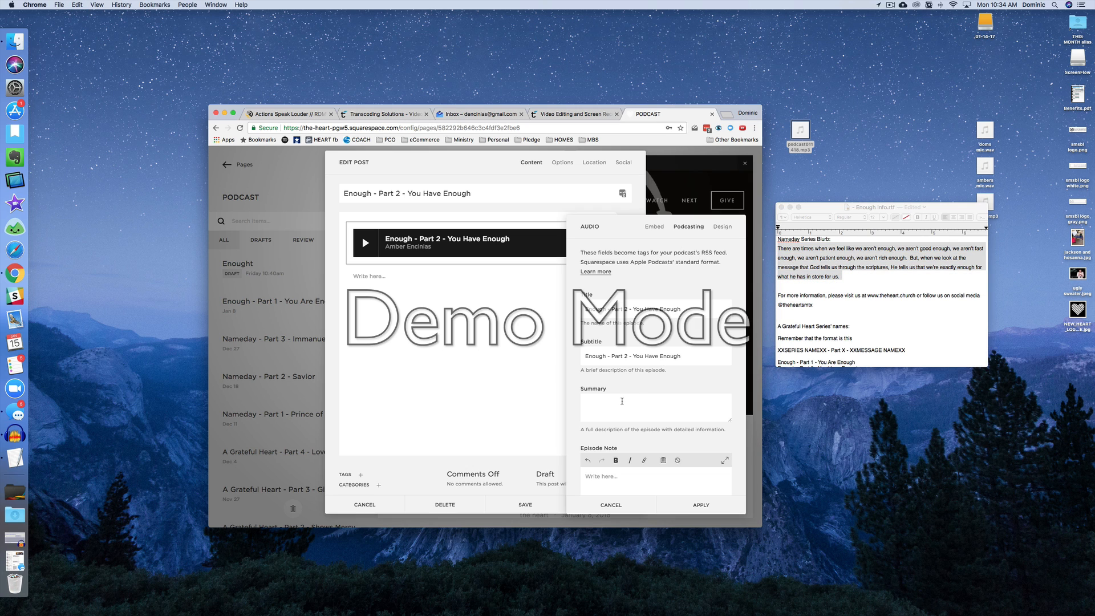
{"action": "key", "text": "super+v"}
Copy the "For more information" paragraph with the website and social media handle from the info document into the episode note.
{"action": "scroll", "coordinate": [710, 378], "scroll_direction": "down", "scroll_amount": 3}
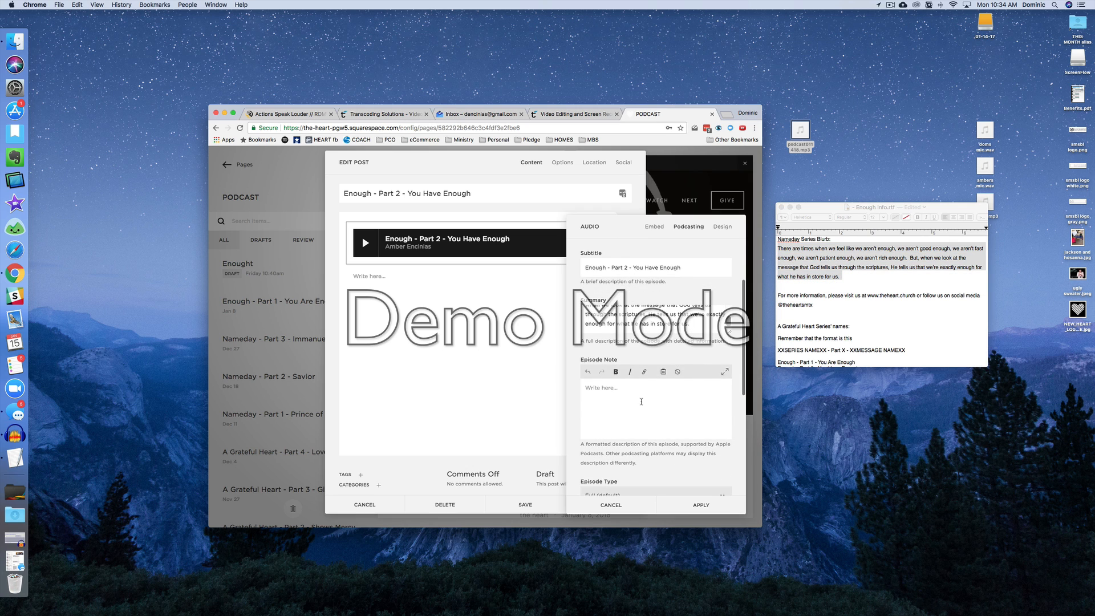
{"action": "left_click", "coordinate": [644, 389]}
{"action": "left_click", "coordinate": [801, 347]}
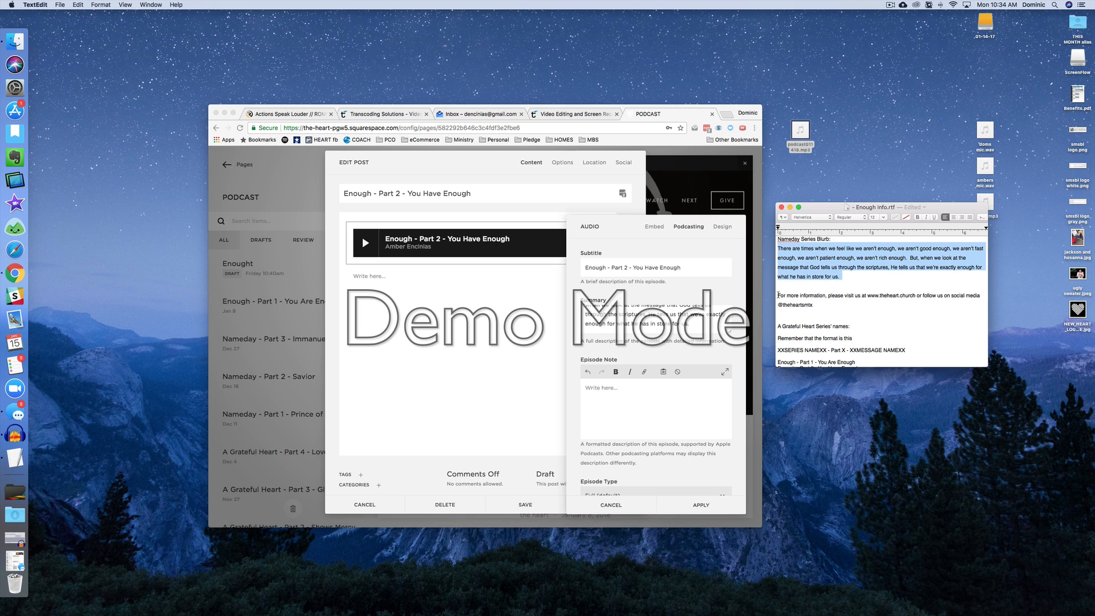
{"action": "left_click_drag", "start_coordinate": [777, 294], "coordinate": [814, 301]}
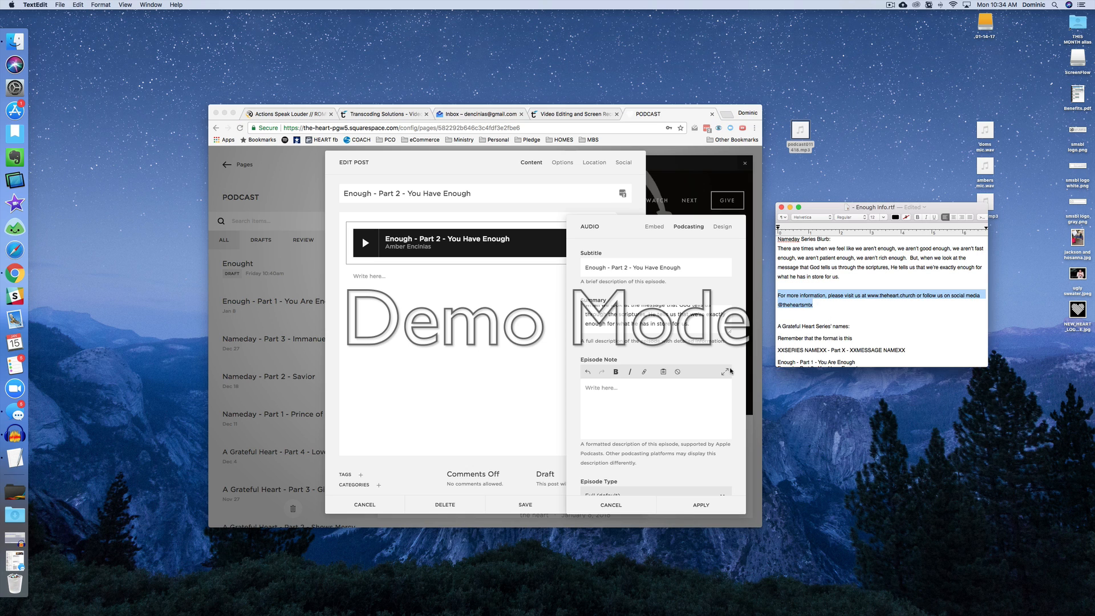
{"action": "left_click", "coordinate": [669, 406]}
{"action": "key", "text": "super+v"}
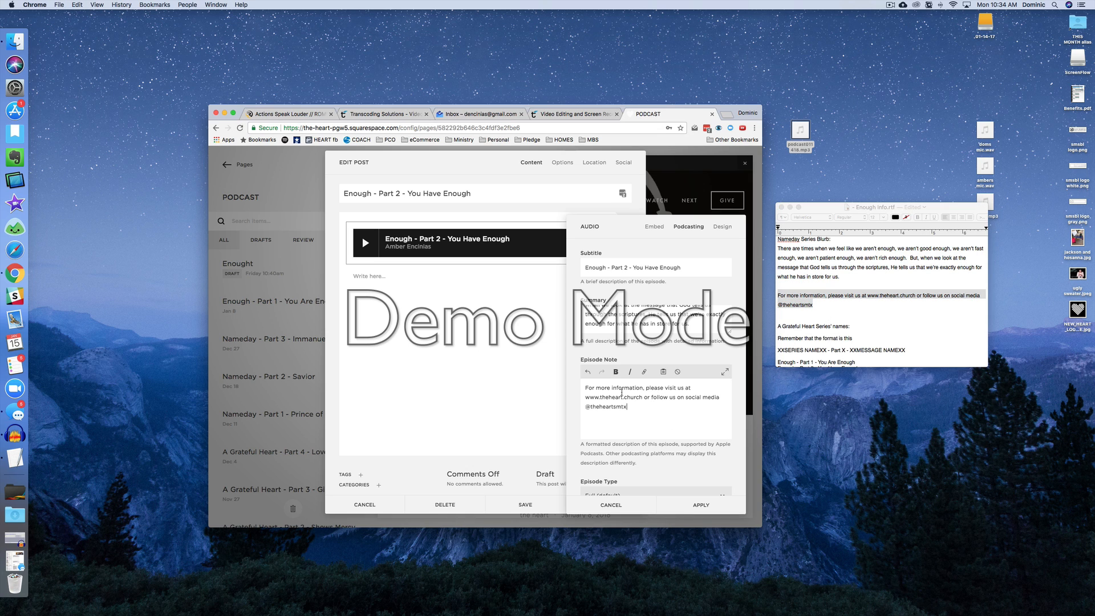
{"action": "left_click_drag", "start_coordinate": [593, 397], "coordinate": [642, 398]}
{"action": "left_click", "coordinate": [648, 408]}
Review the remaining podcasting fields, apply the audio block settings, and save and publish the post.
{"action": "scroll", "coordinate": [653, 409], "scroll_direction": "down", "scroll_amount": 5}
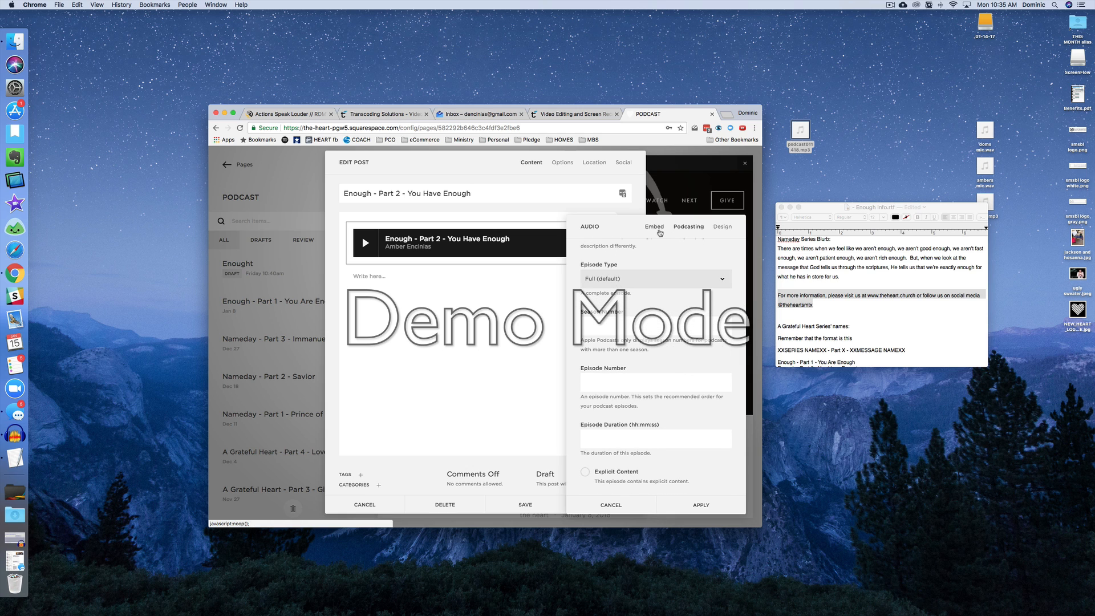
{"action": "left_click", "coordinate": [654, 227]}
{"action": "left_click", "coordinate": [688, 227]}
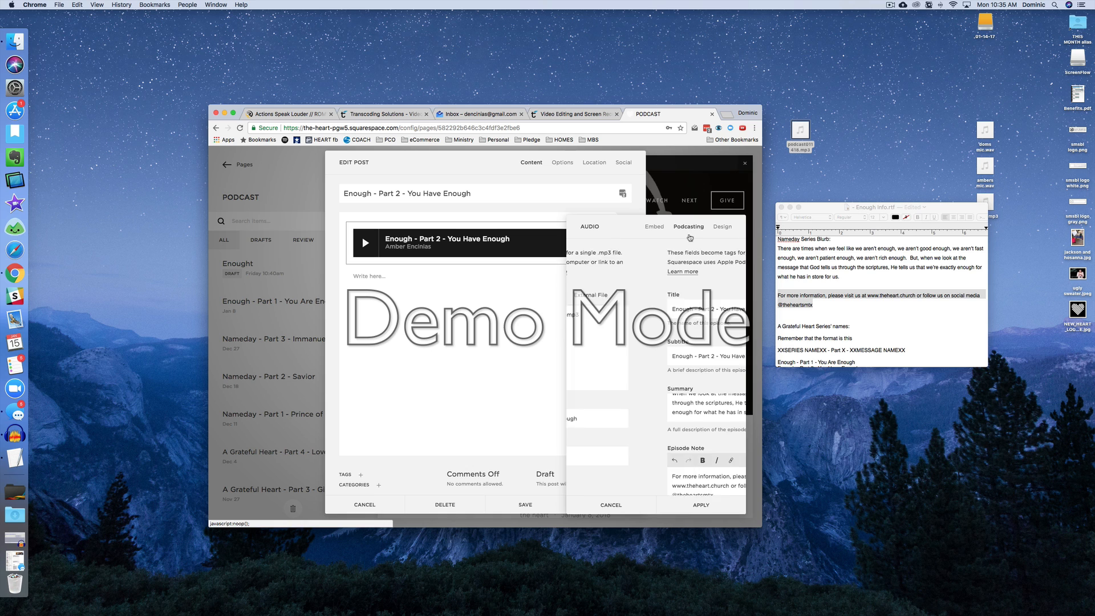
{"action": "scroll", "coordinate": [716, 371], "scroll_direction": "down", "scroll_amount": 5}
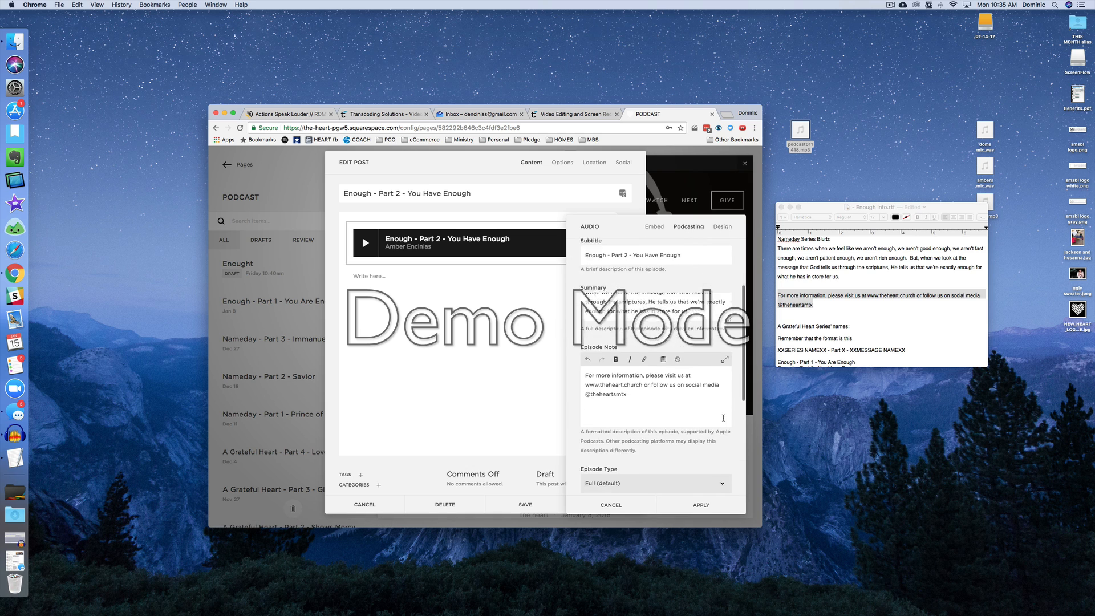
{"action": "left_click", "coordinate": [708, 509]}
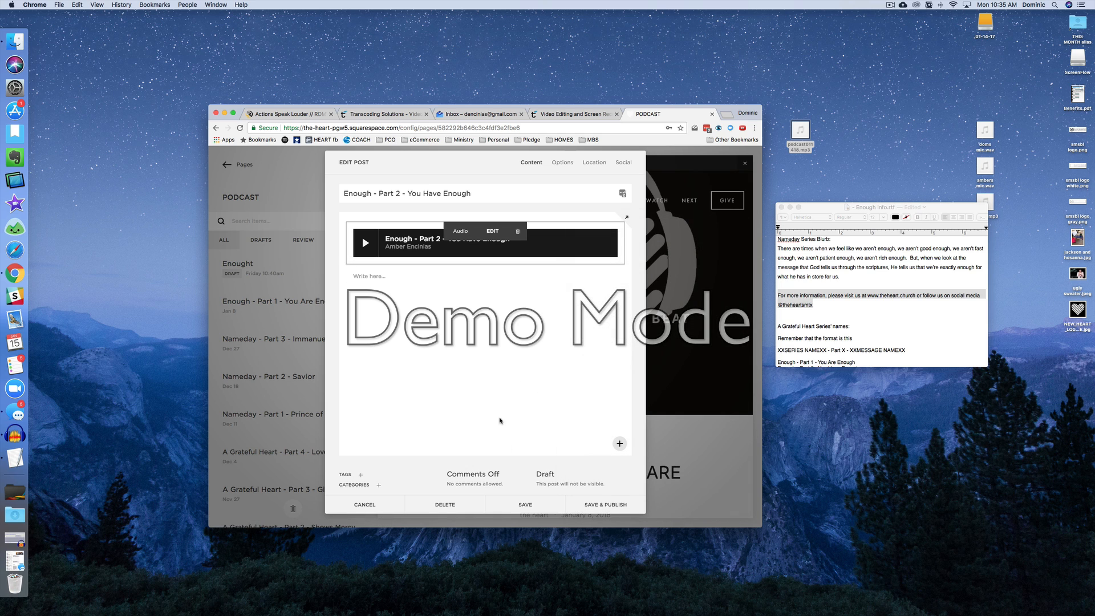
{"action": "left_click", "coordinate": [616, 506]}
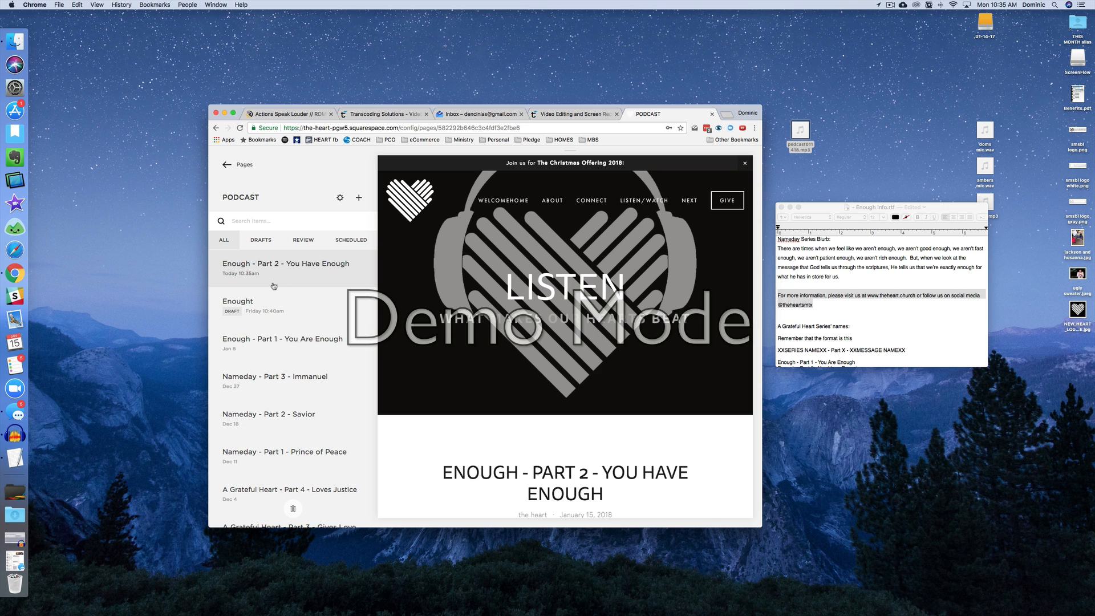
Check the new episode in the PODCAST post list and on the page preview against the info document.
{"action": "scroll", "coordinate": [276, 284], "scroll_direction": "down", "scroll_amount": 2}
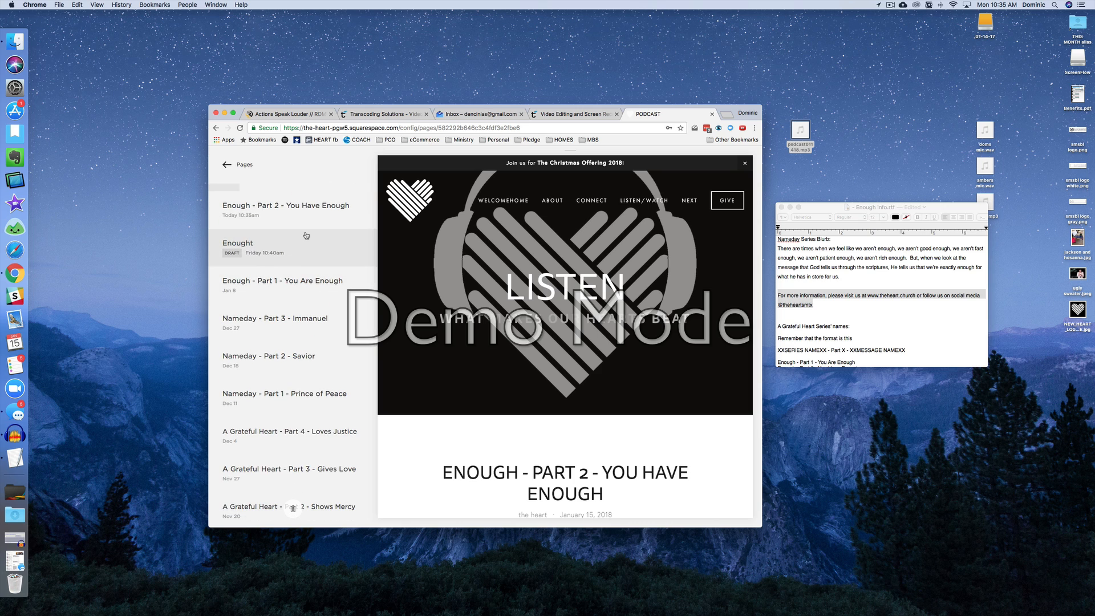
{"action": "scroll", "coordinate": [332, 247], "scroll_direction": "up", "scroll_amount": 2}
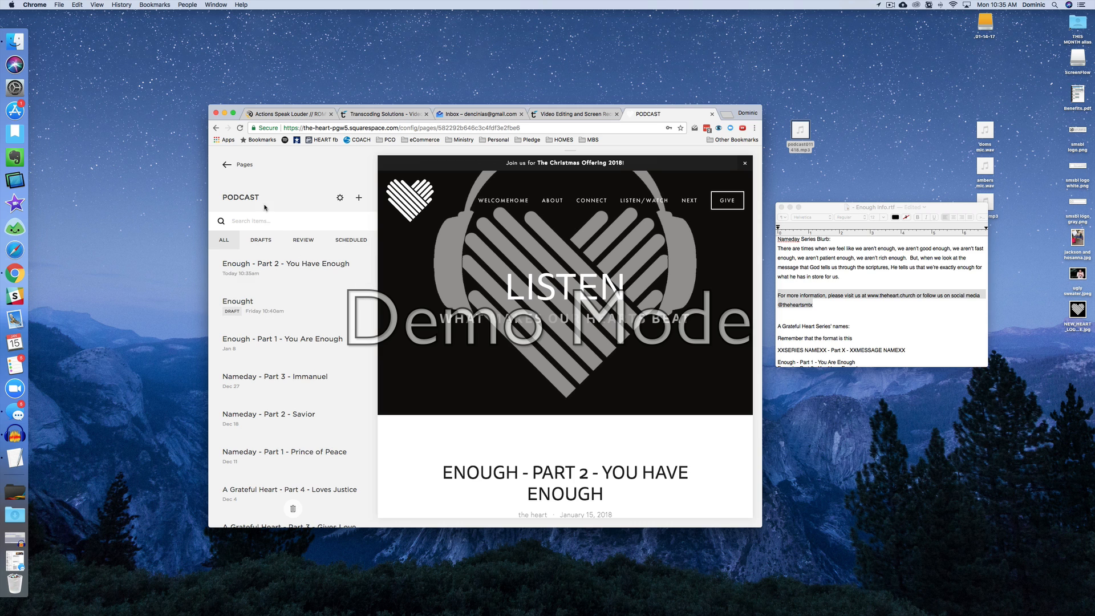
{"action": "left_click", "coordinate": [225, 165]}
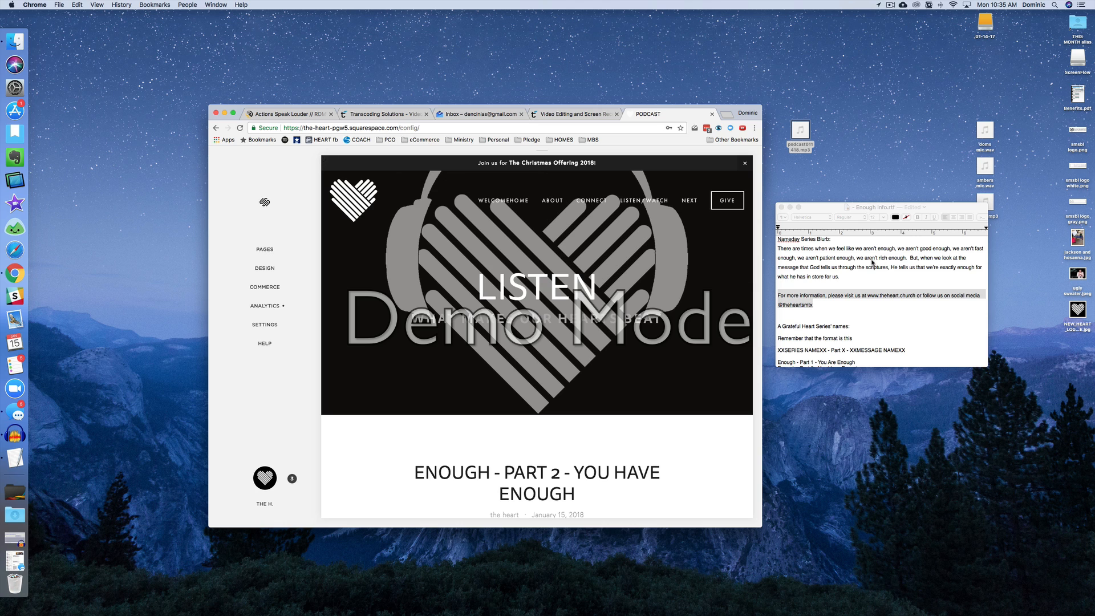
{"action": "left_click", "coordinate": [876, 301]}
{"action": "scroll", "coordinate": [876, 301], "scroll_direction": "down", "scroll_amount": 2}
{"action": "left_click", "coordinate": [863, 320]}
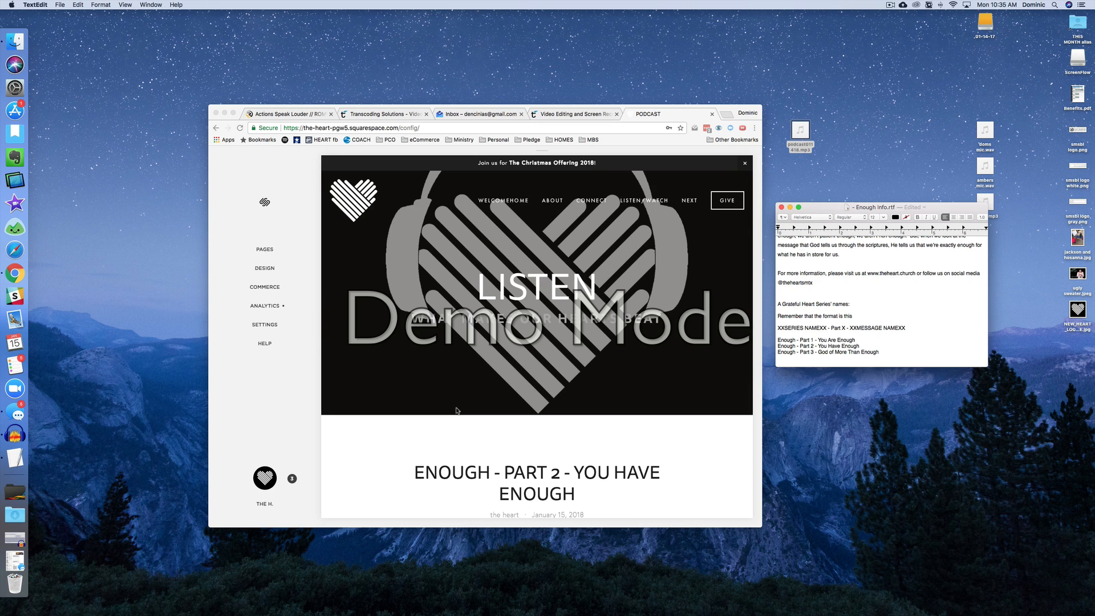
{"action": "scroll", "coordinate": [456, 411], "scroll_direction": "down", "scroll_amount": 5}
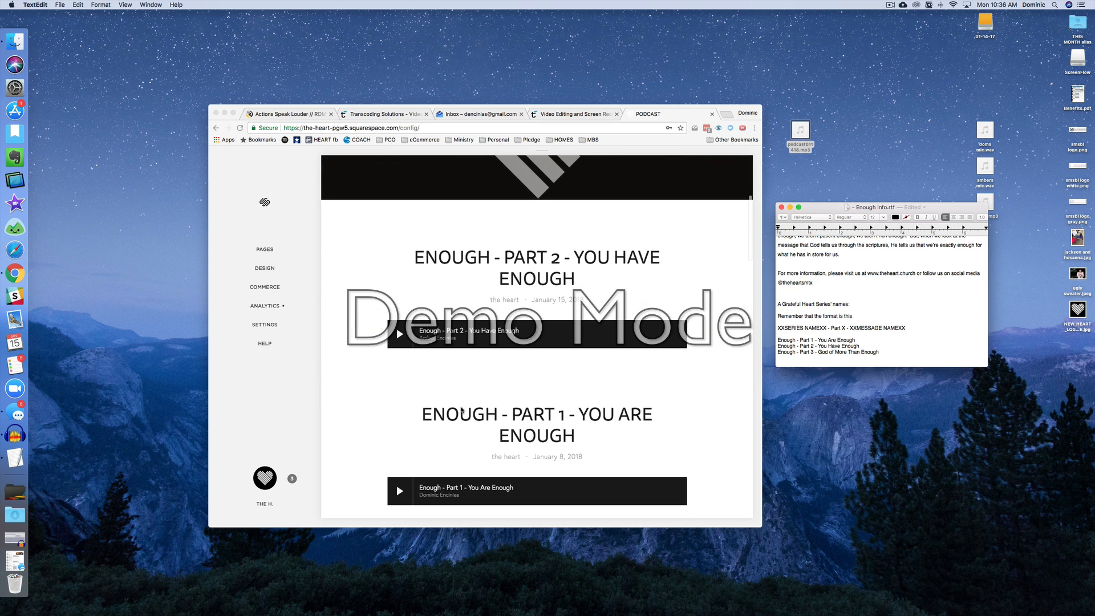
{"action": "scroll", "coordinate": [462, 411], "scroll_direction": "up", "scroll_amount": 5}
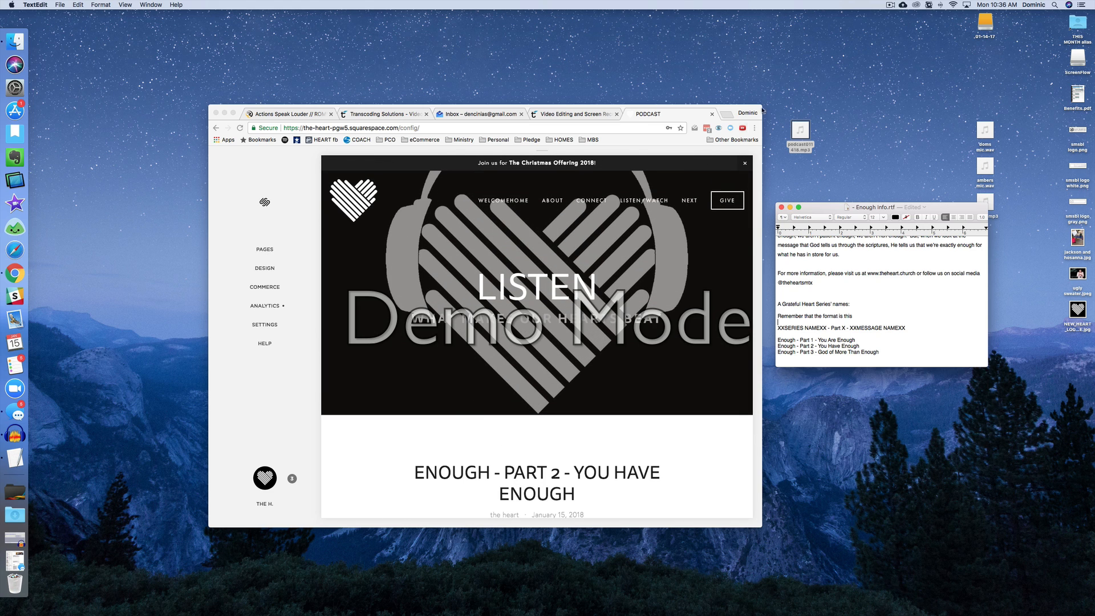
{"action": "left_click", "coordinate": [889, 5]}
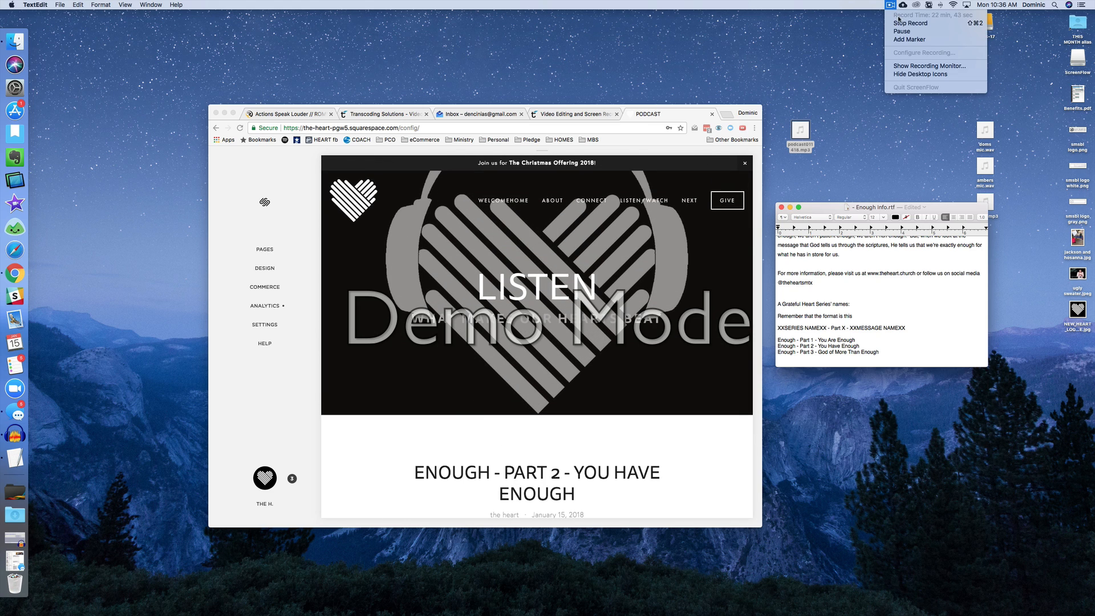